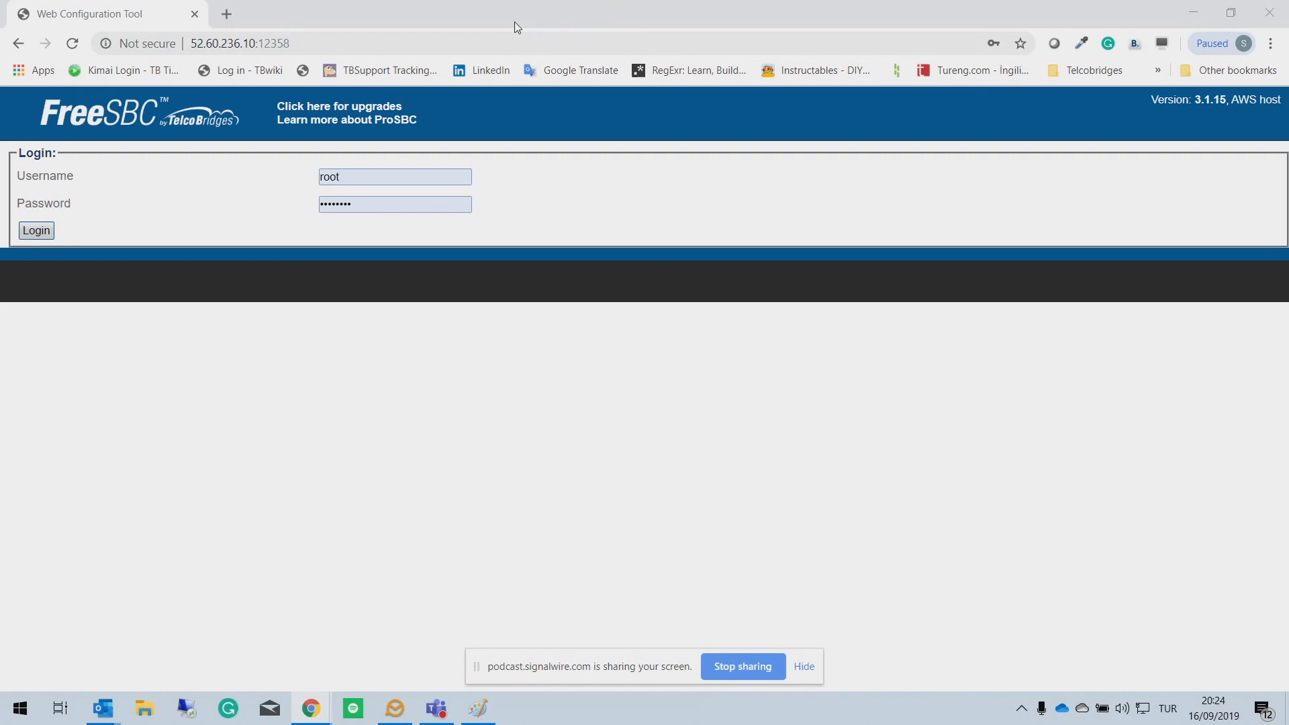
Step: Sign in to the FreeSBC web portal
left_click(366, 178)
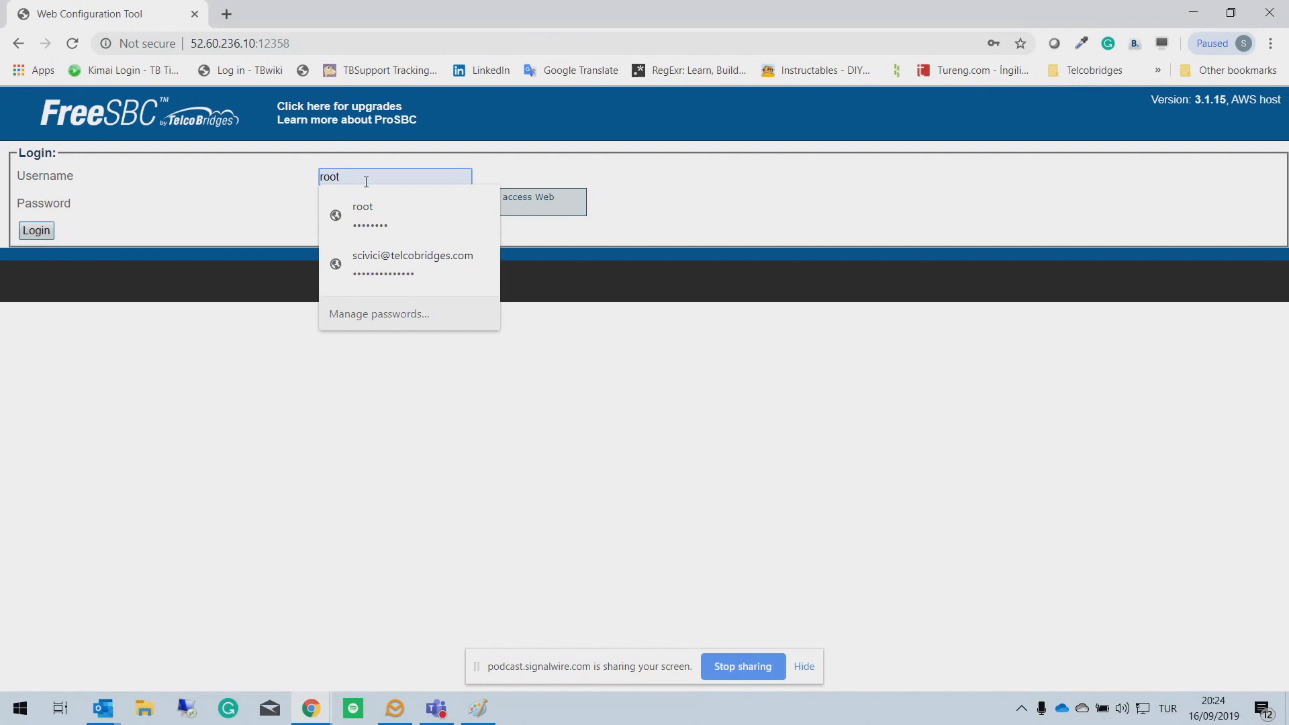
left_click_drag(290, 43, 260, 50)
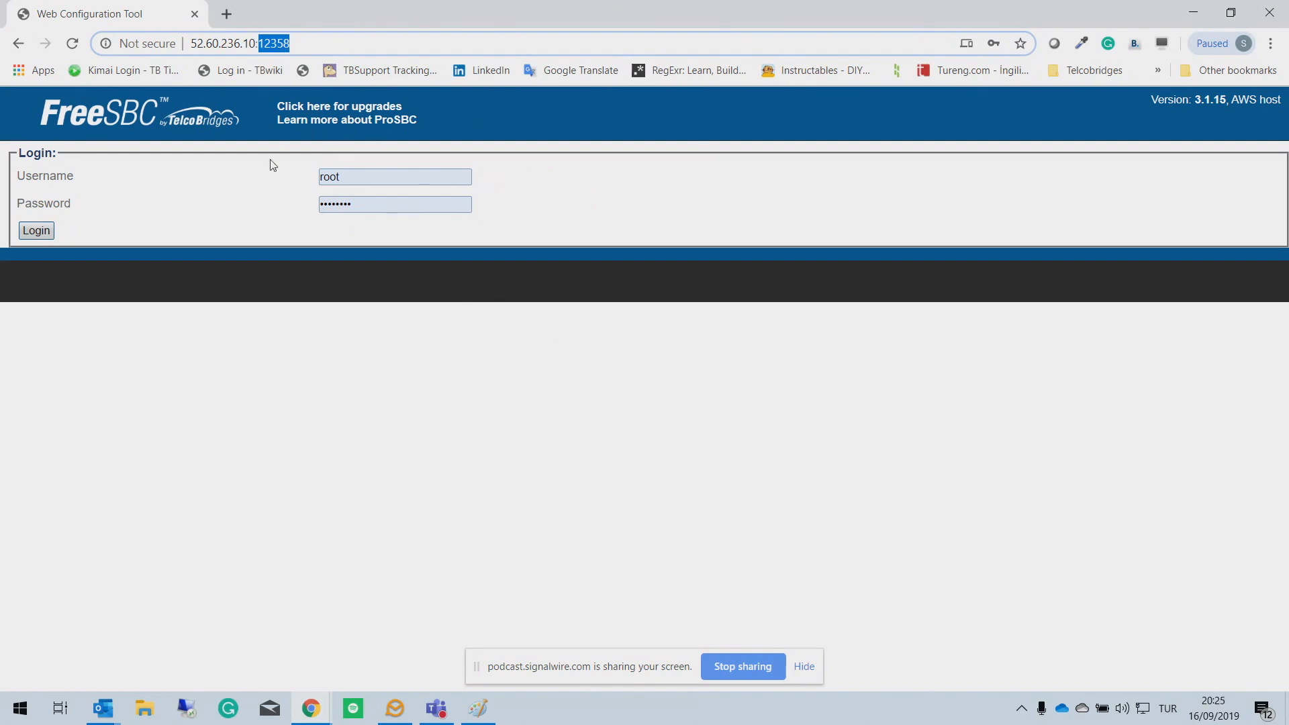
left_click(38, 230)
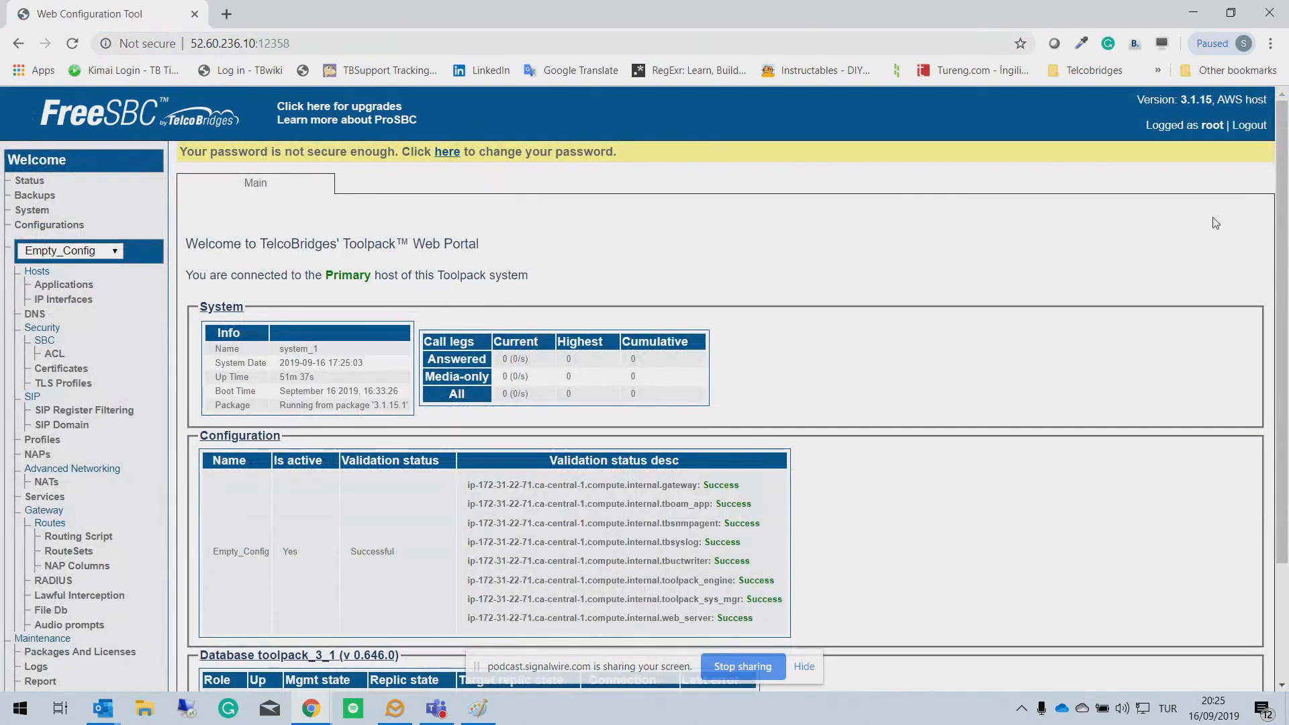
Step: Open Hosts > IP Interfaces to view the single voip0 interface using DHCP
scroll(1279, 188, "down", 3)
scroll(725, 362, "up", 3)
left_click(74, 303)
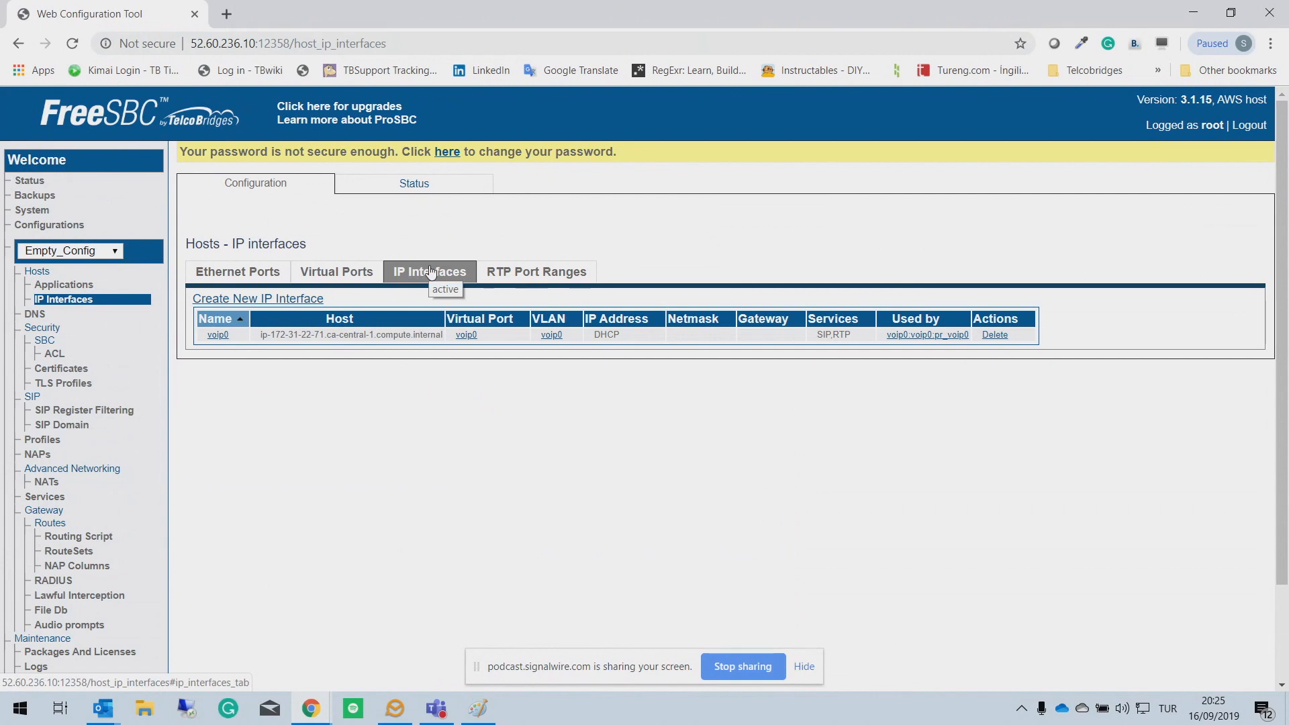
Step: Start a new IP interface with RTP and SIP services selected and Use DHCP unchecked
left_click(276, 308)
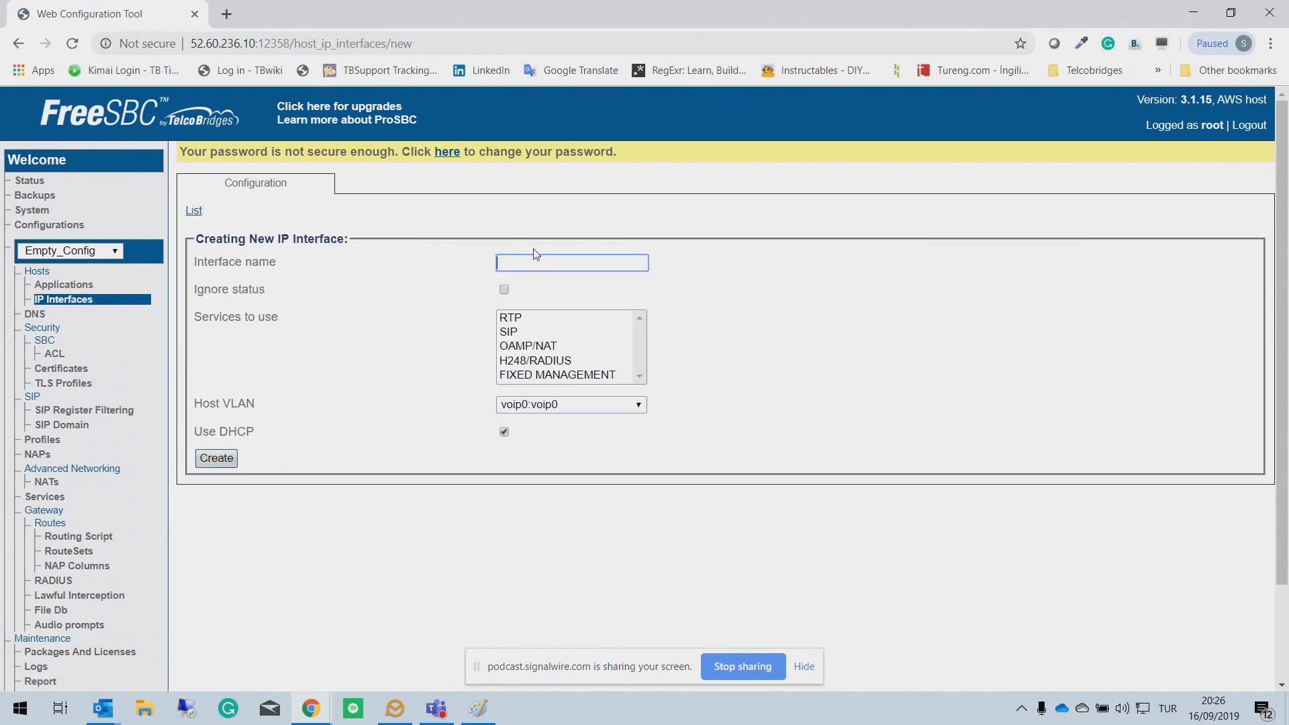
left_click(524, 317)
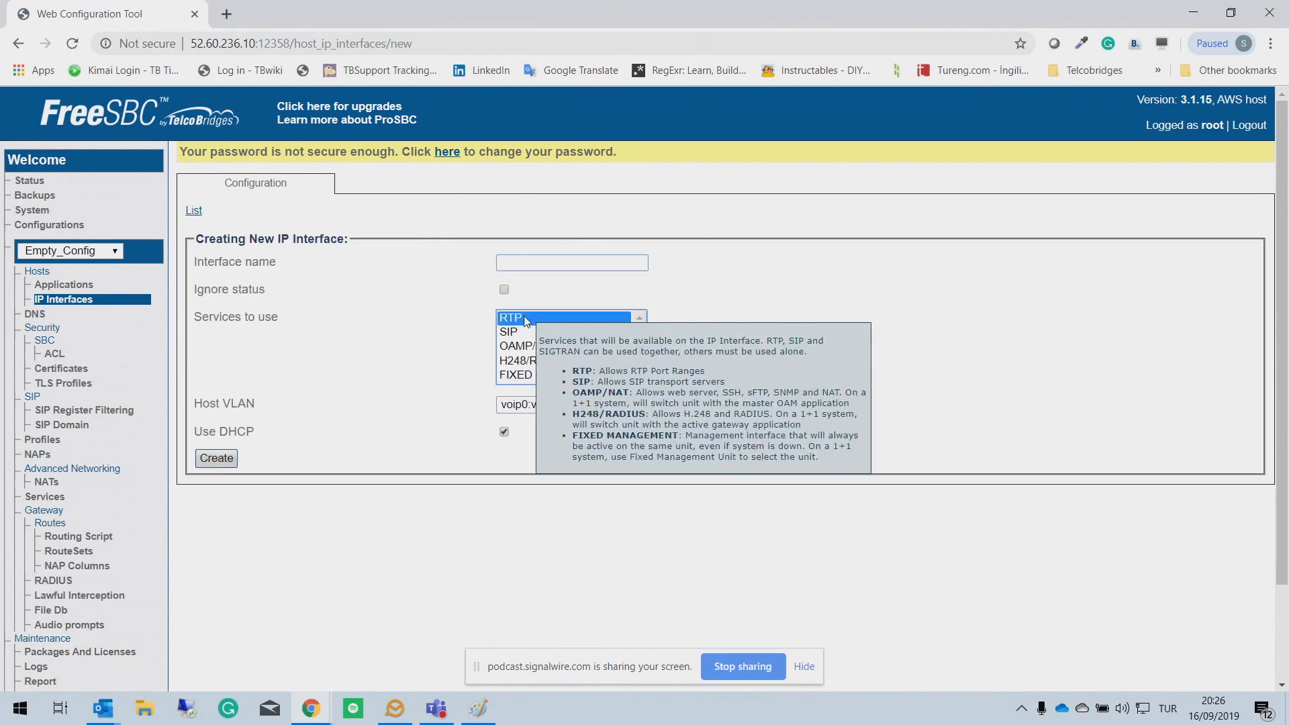
left_click(511, 332, "ctrl")
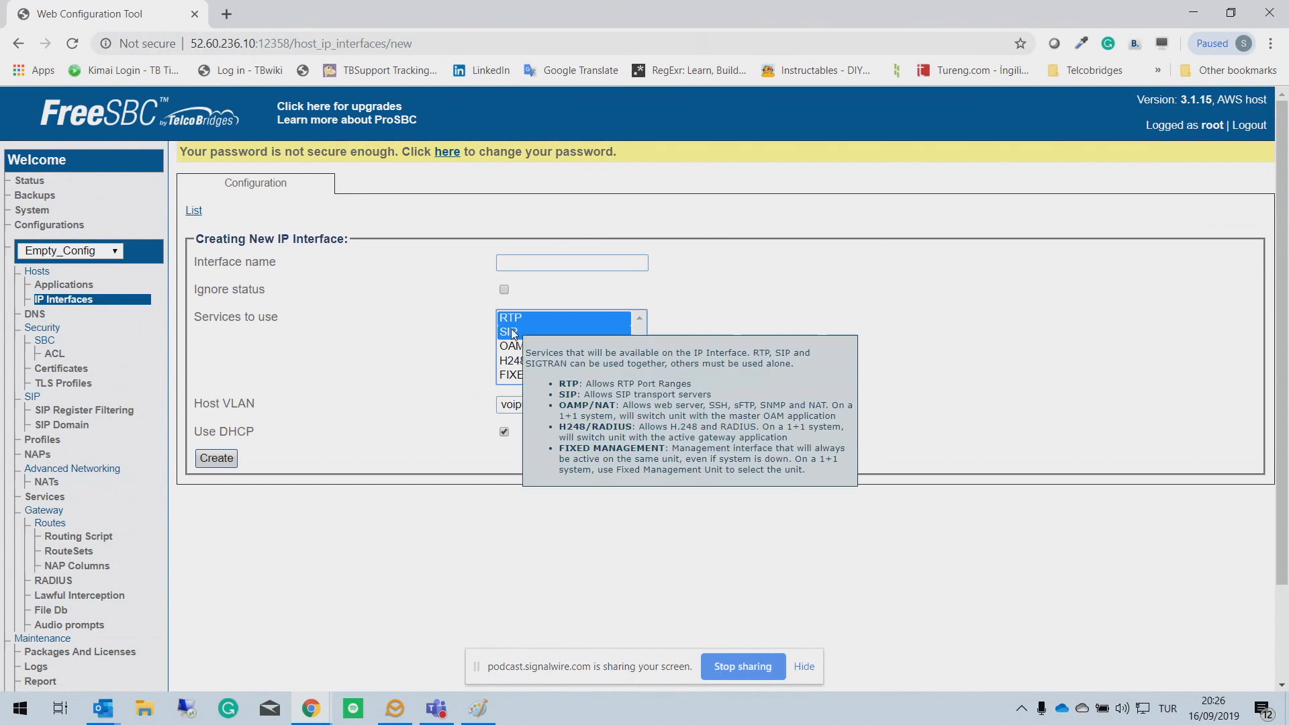
left_click(508, 436)
left_click(508, 435)
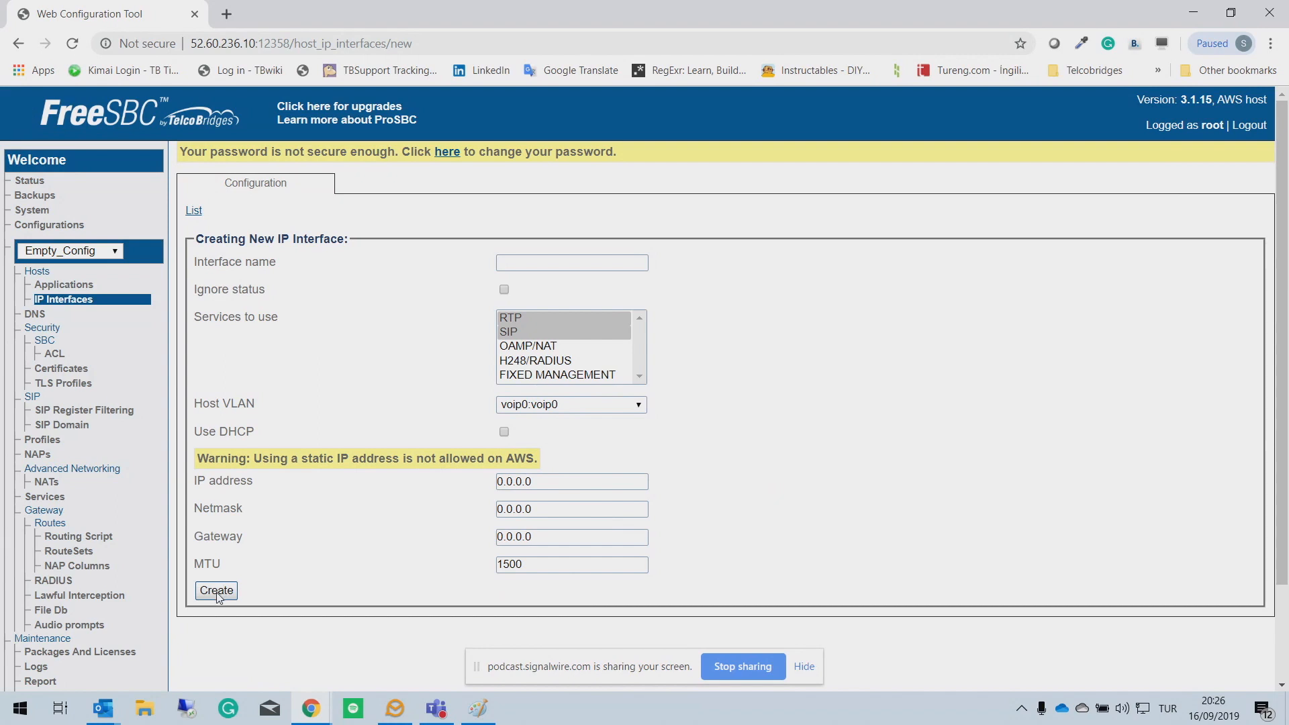
Step: Start a new SIP configuration named SIP_STACK
left_click(35, 399)
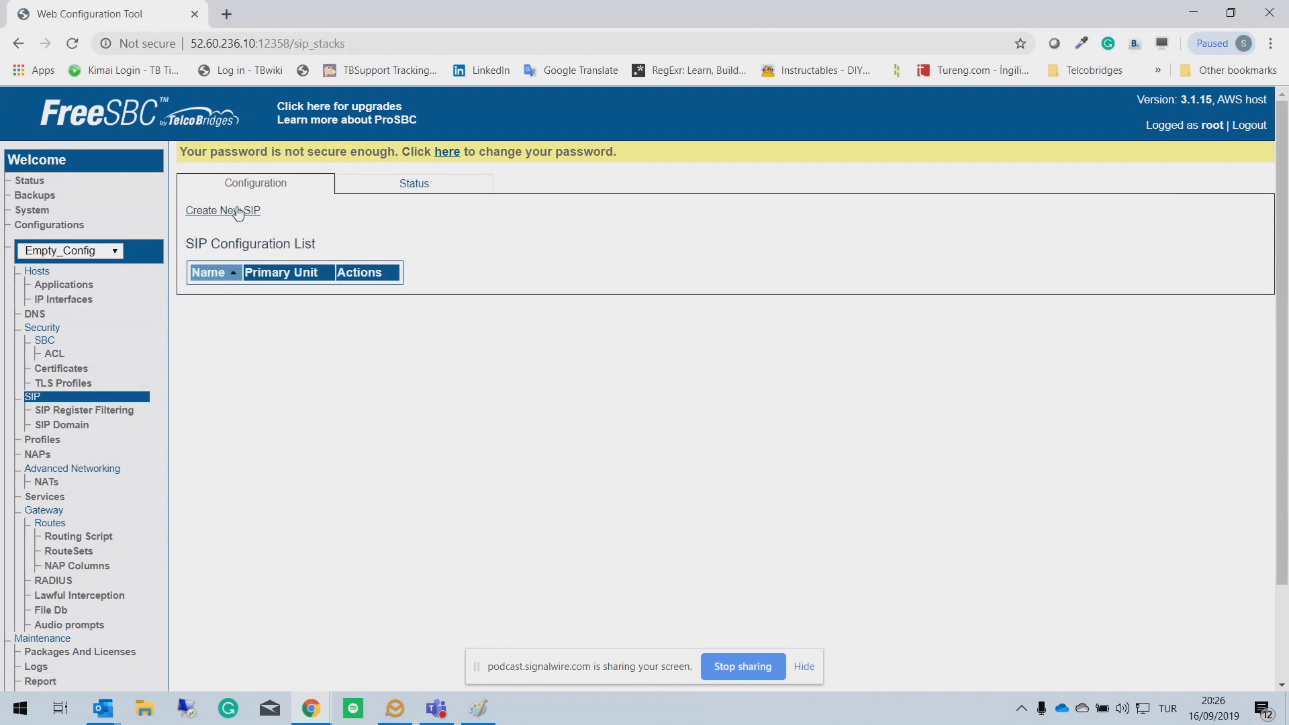
left_click(233, 210)
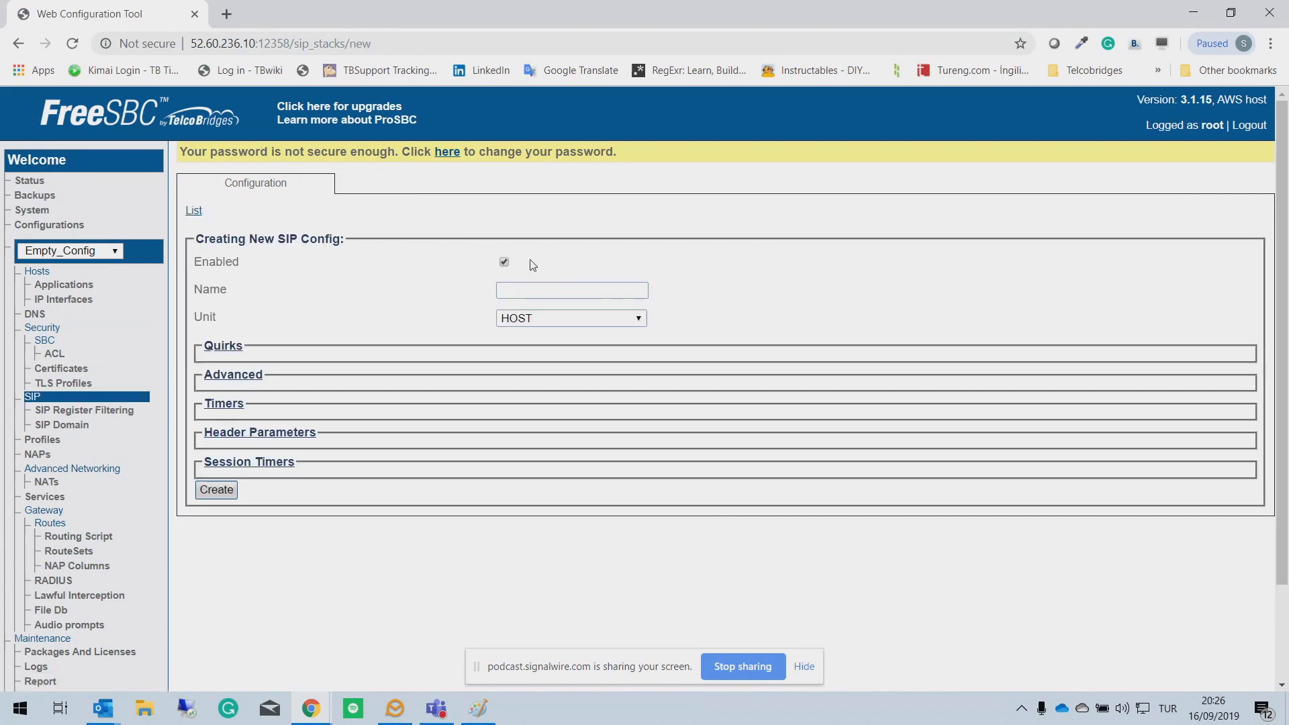
left_click(507, 291)
type("SI")
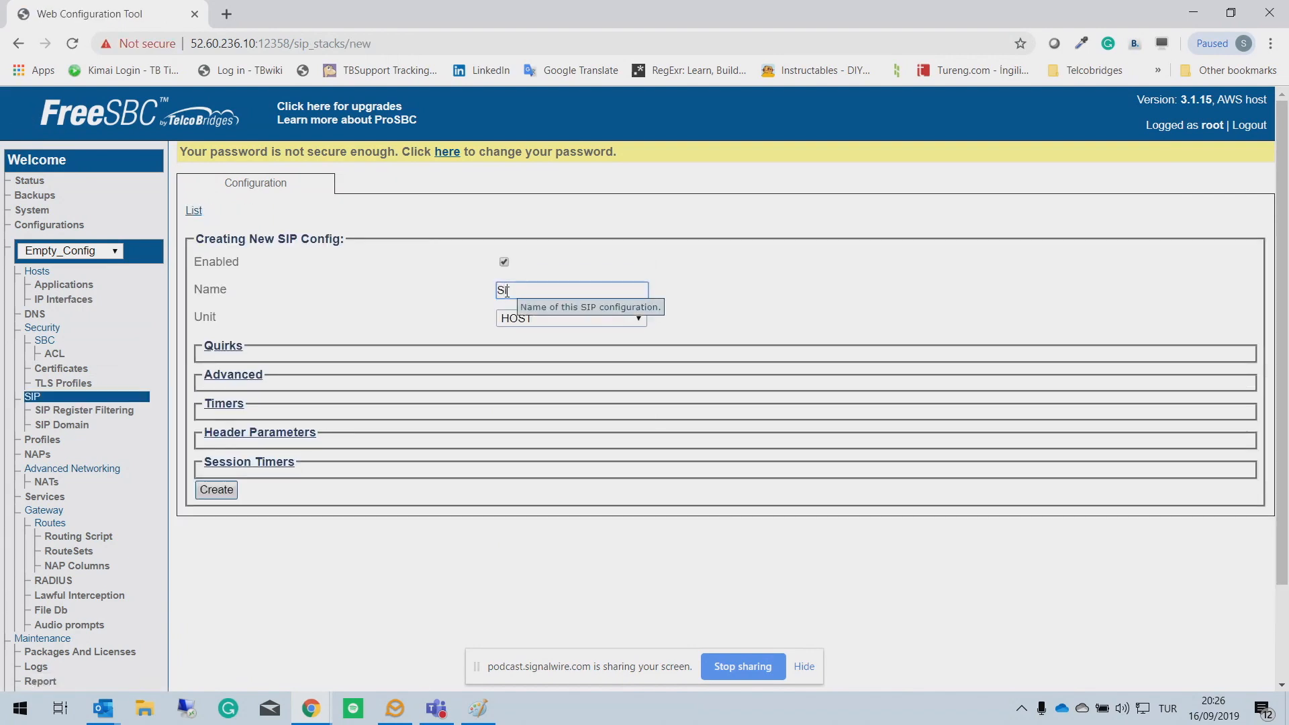
type("P_STACK")
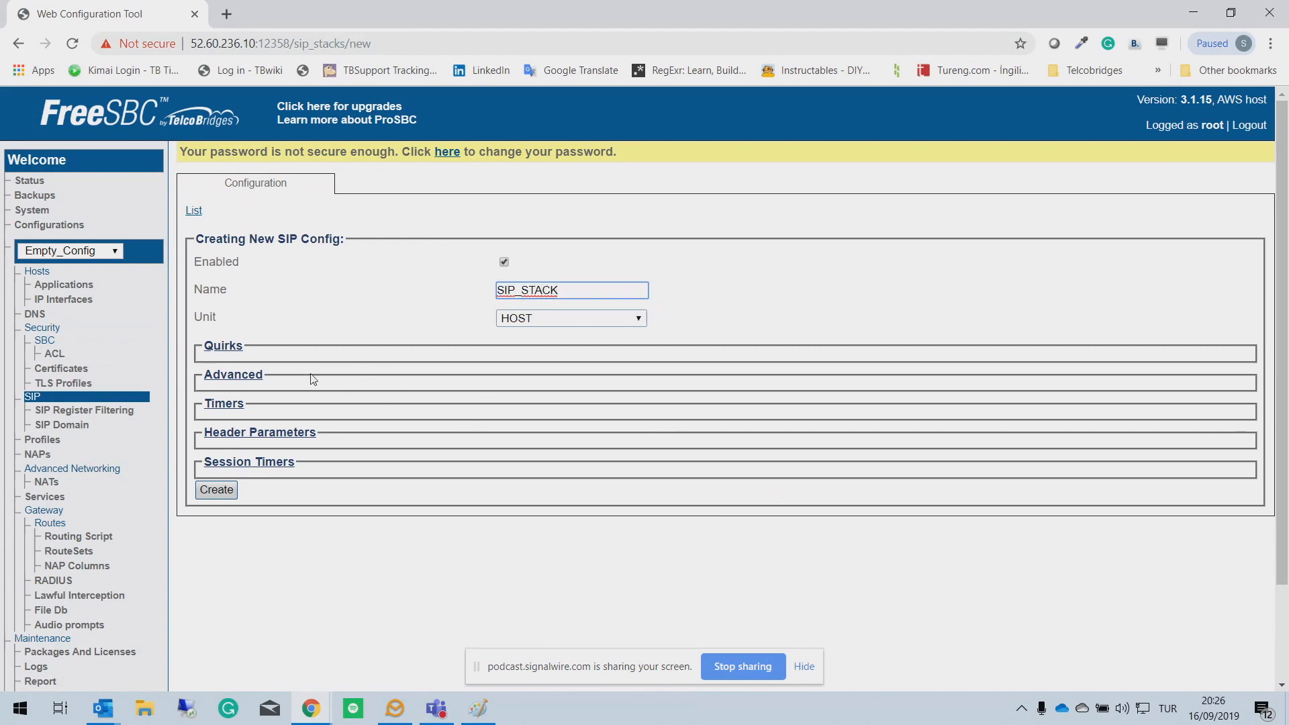
Step: Review the advanced, Header Parameters and Session Timers sections, then create SIP_STACK with defaults
left_click(226, 375)
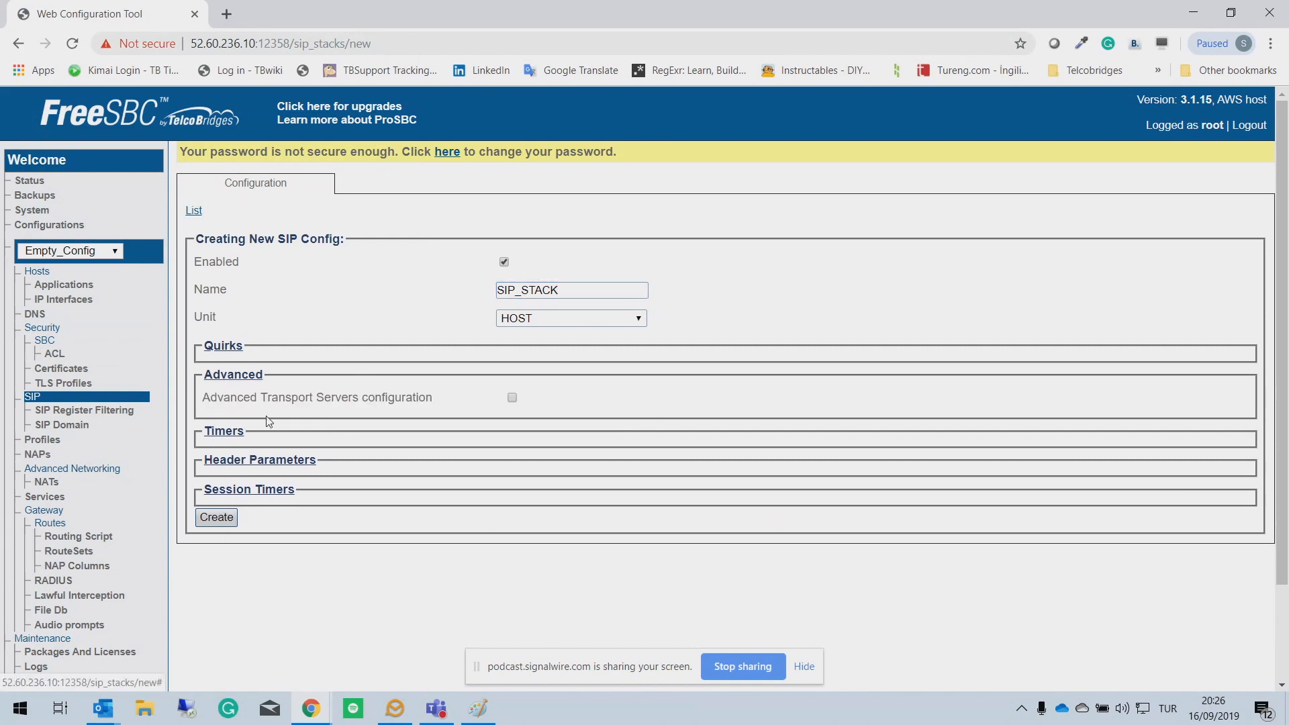
left_click(275, 463)
scroll(610, 452, "down", 5)
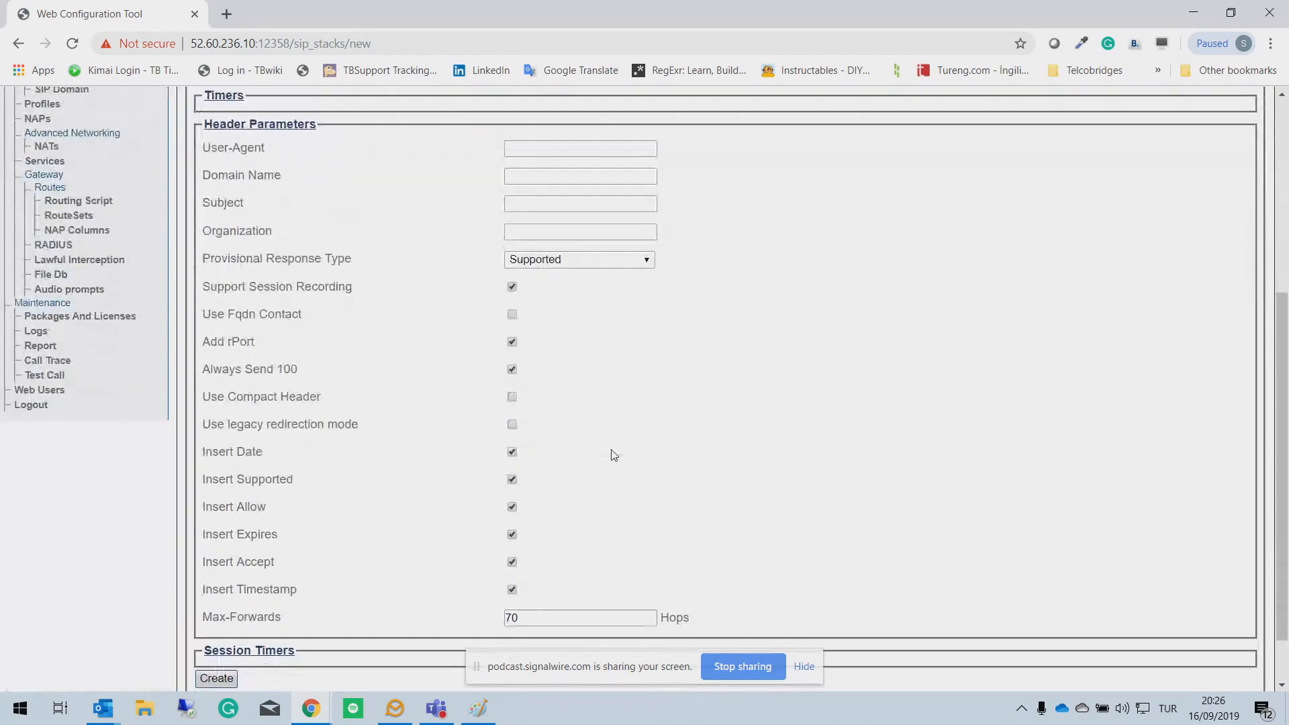
scroll(664, 455, "down", 1)
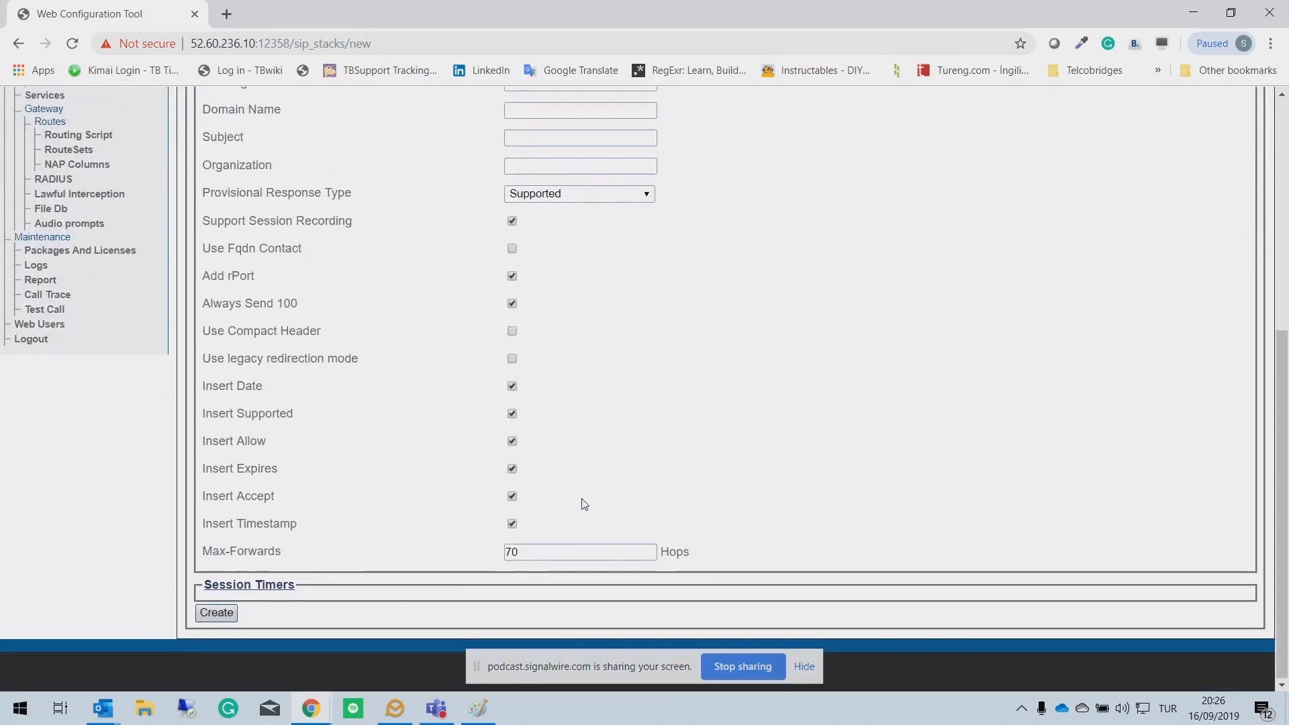
left_click(270, 587)
scroll(665, 487, "down", 2)
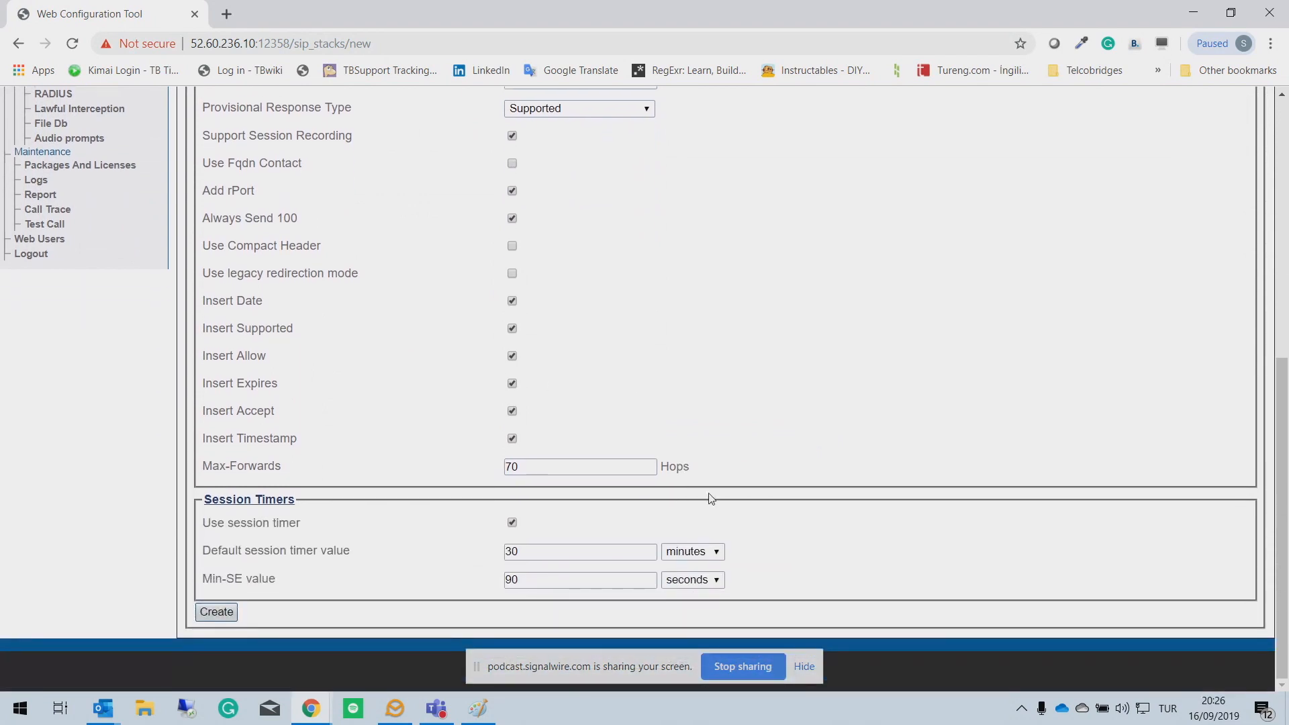
scroll(708, 498, "up", 7)
scroll(708, 498, "up", 1)
scroll(278, 505, "down", 6)
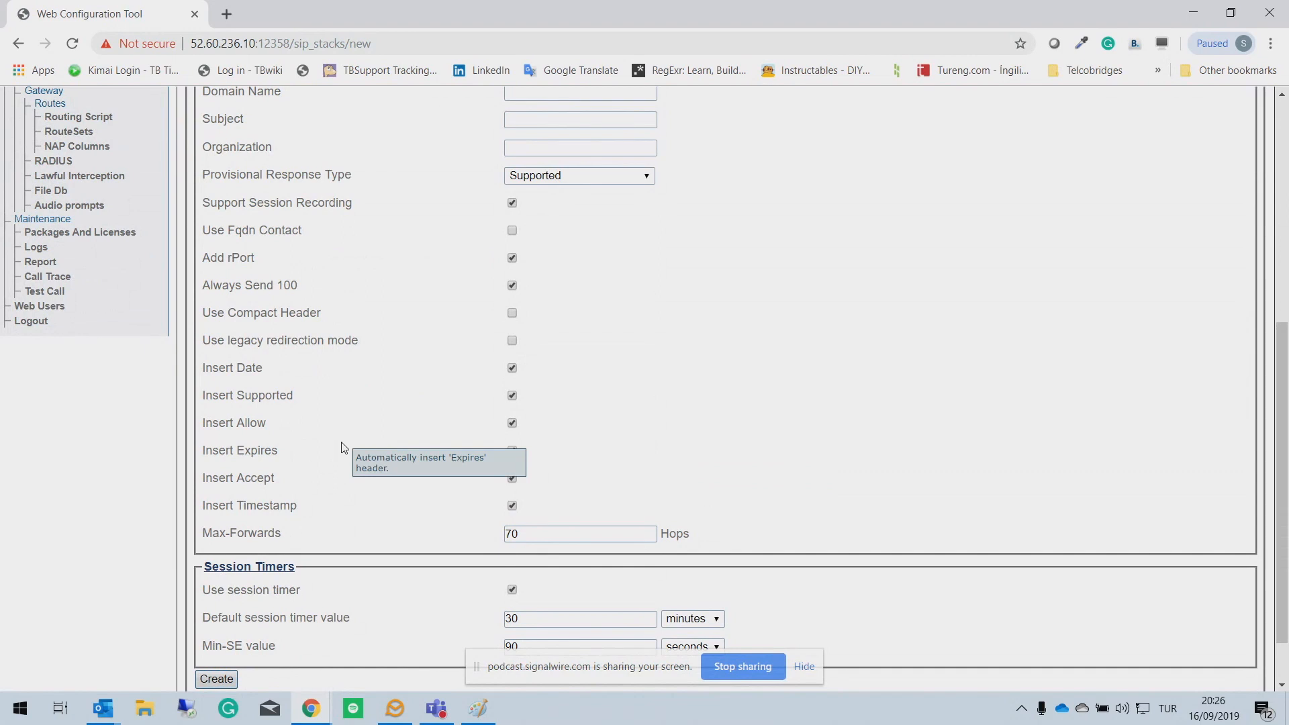
scroll(257, 559, "down", 1)
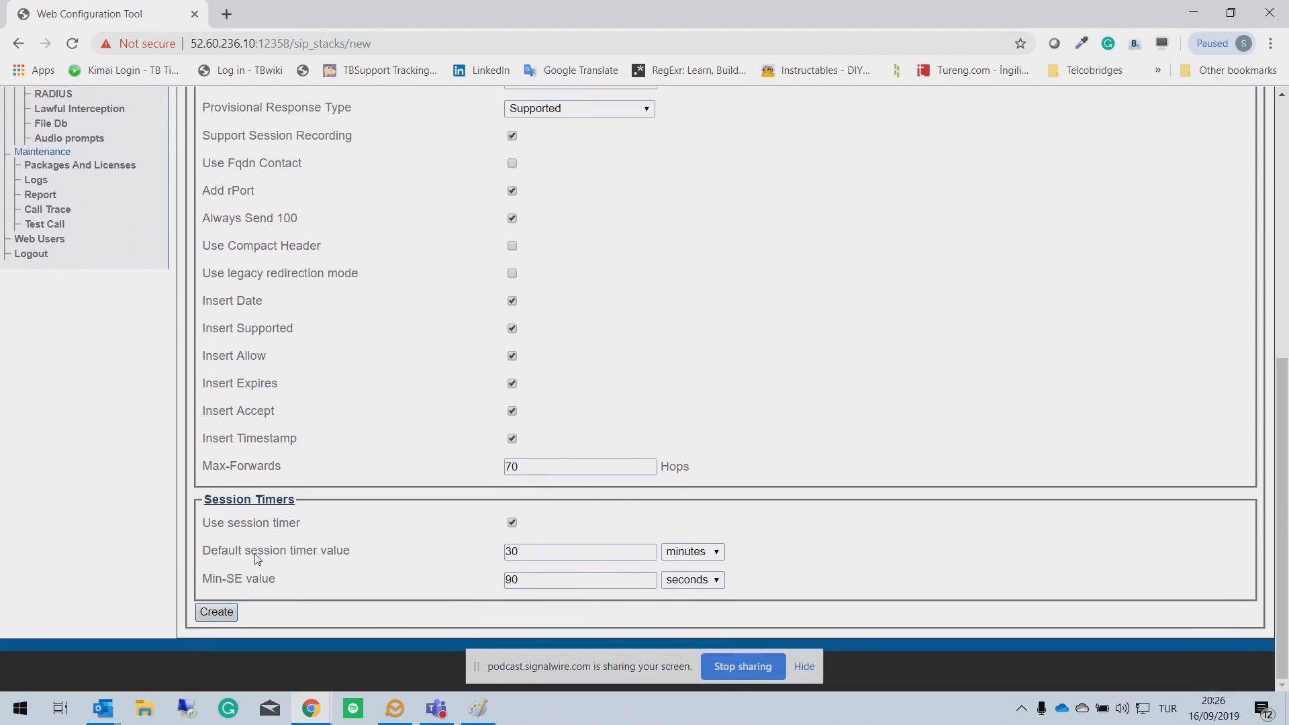
left_click(214, 614)
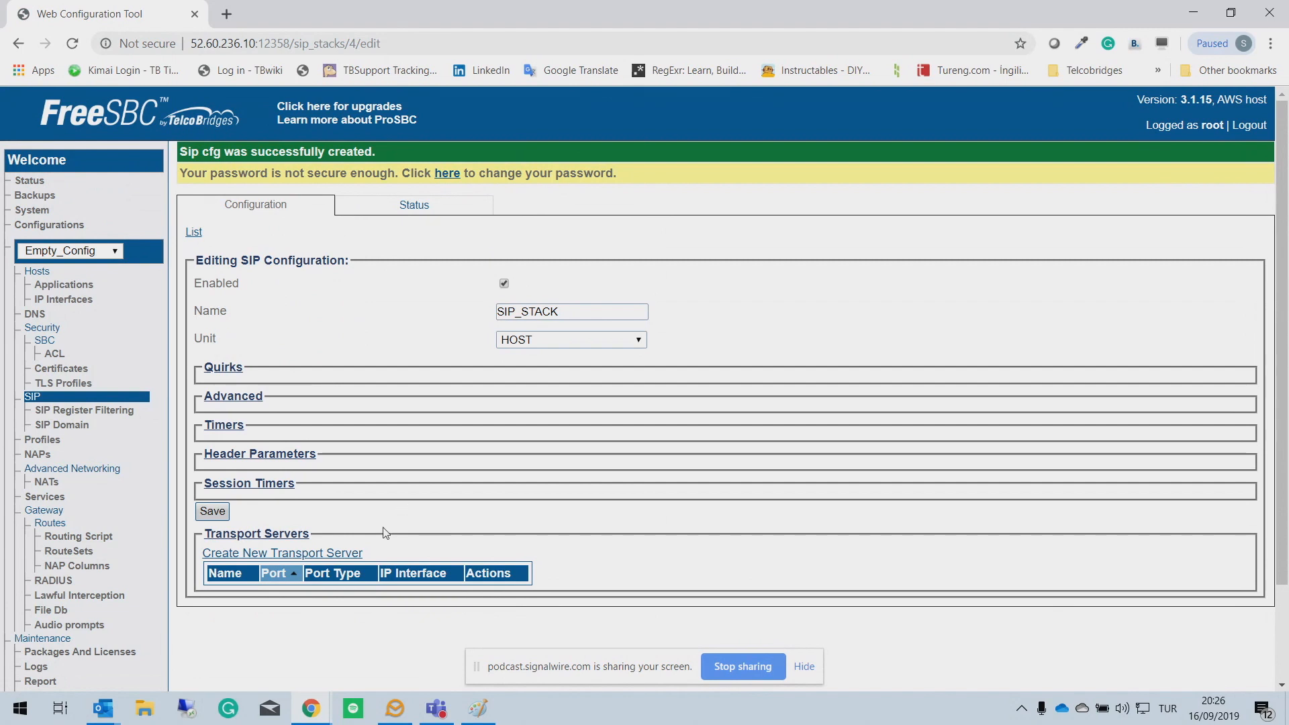
Step: Create transport server voip0_TS with UDP, port 5060 and interface voip0:voip0 under SIP_STACK
left_click(270, 553)
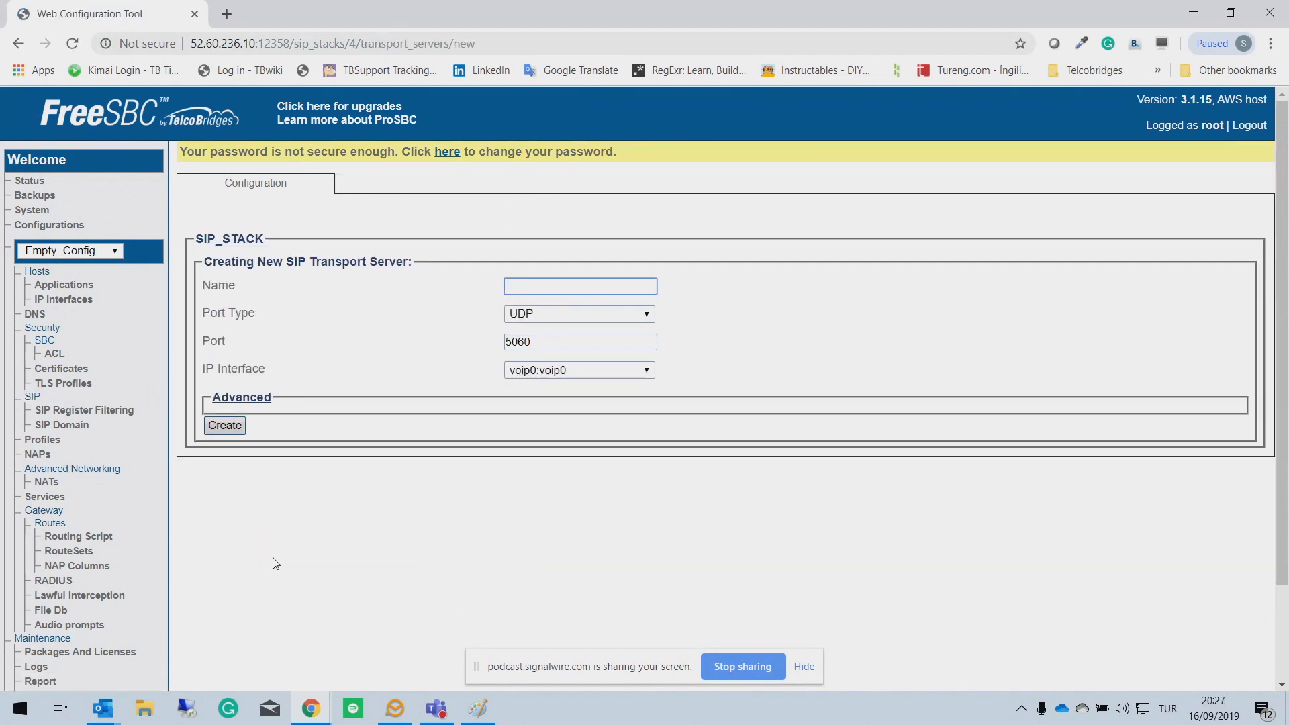
type("voip_")
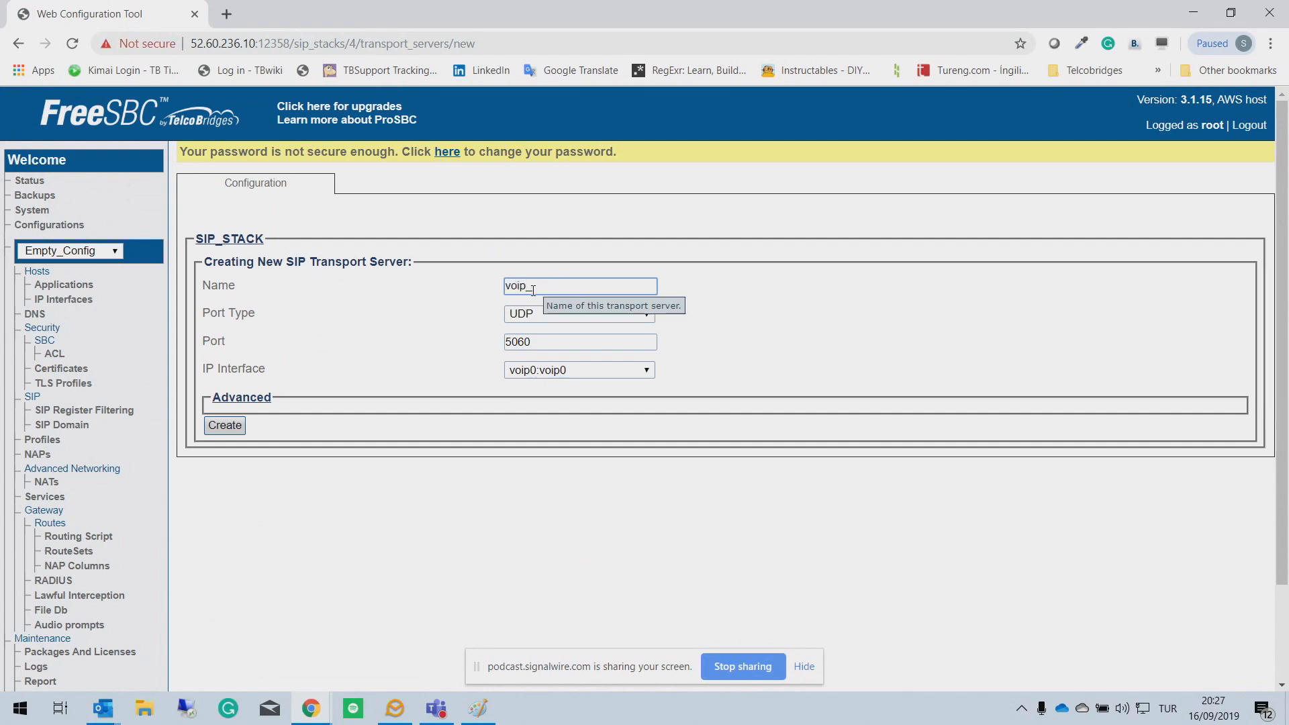
key("BackSpace")
type("0_TS")
left_click(540, 315)
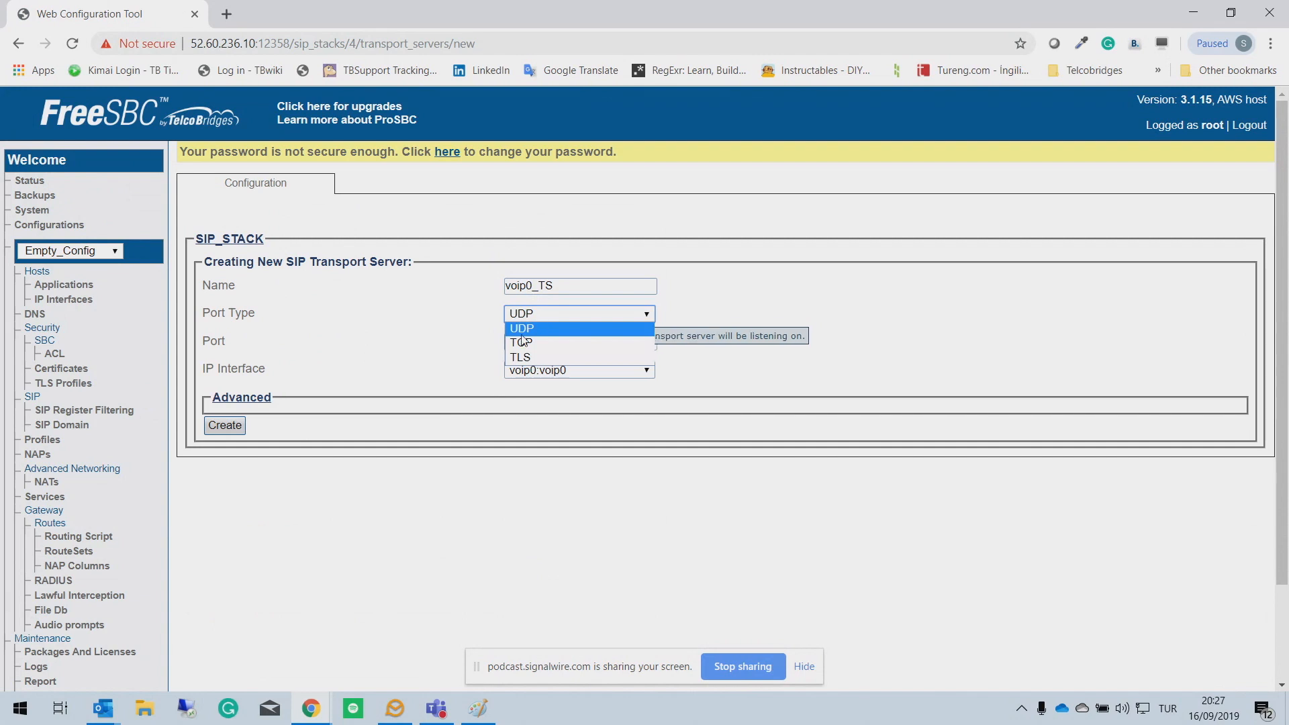
left_click(804, 358)
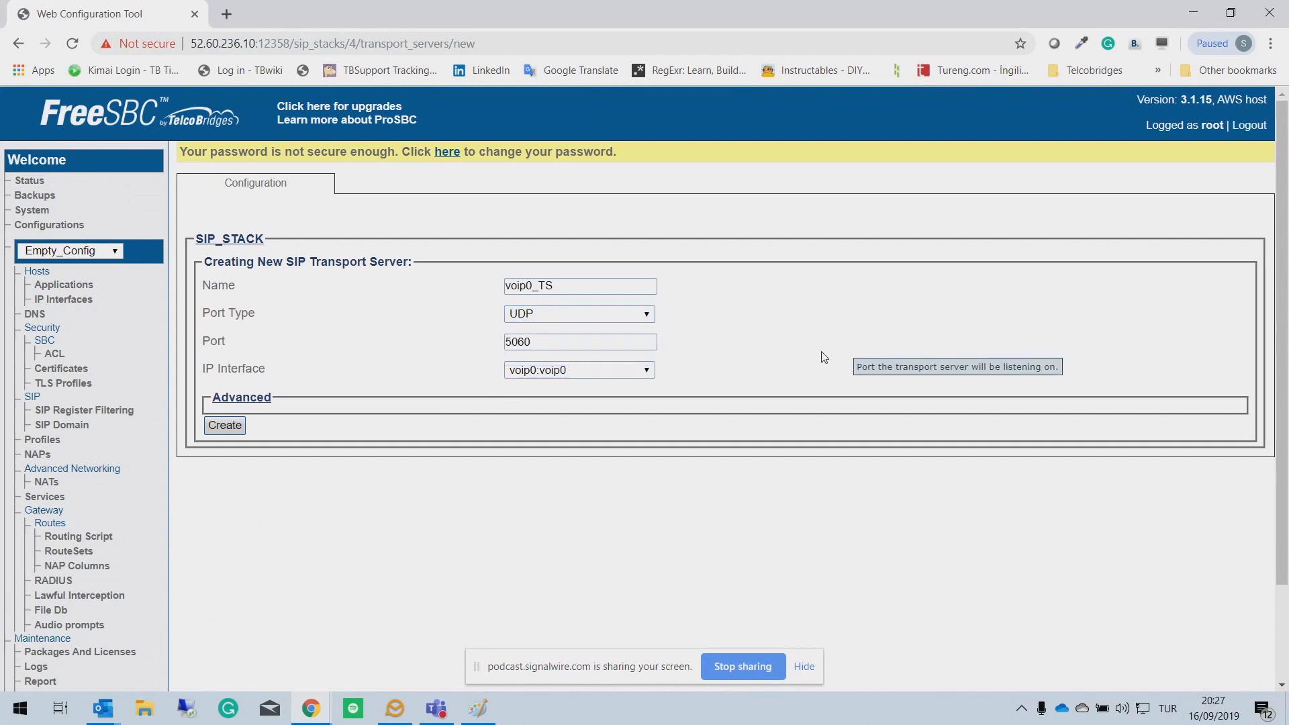
left_click(564, 373)
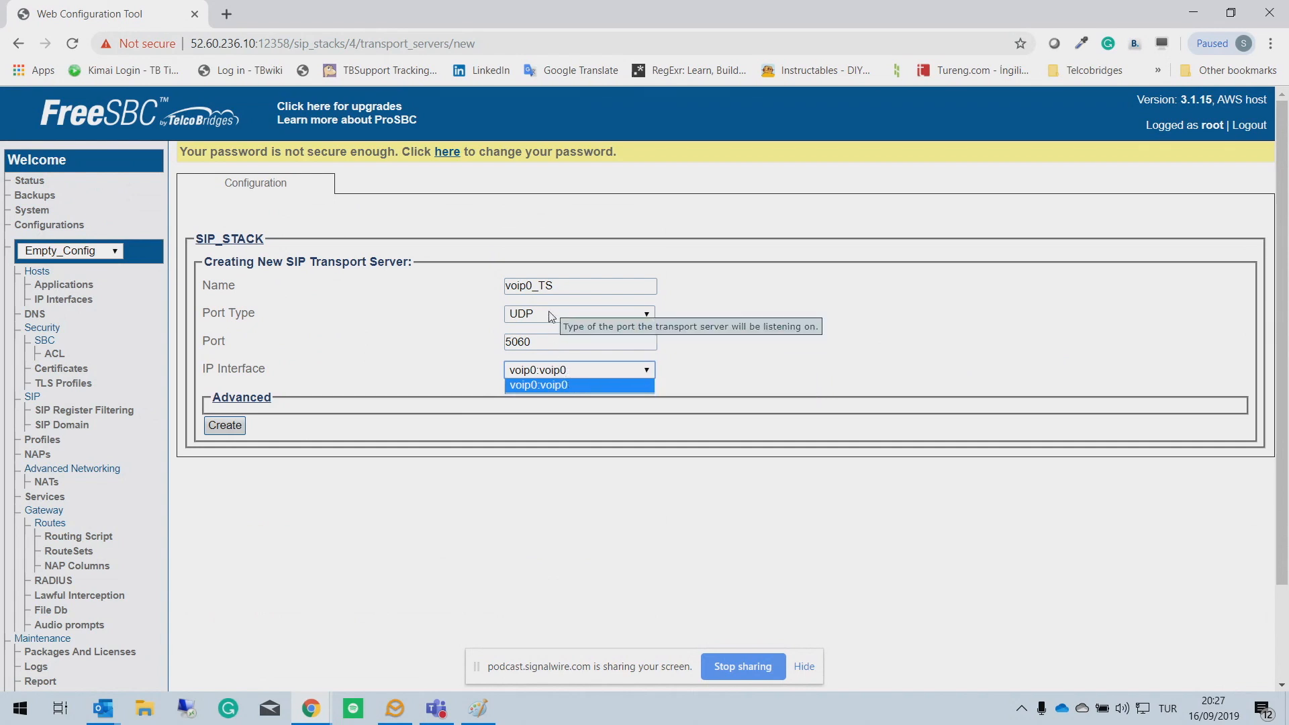
left_click(552, 357)
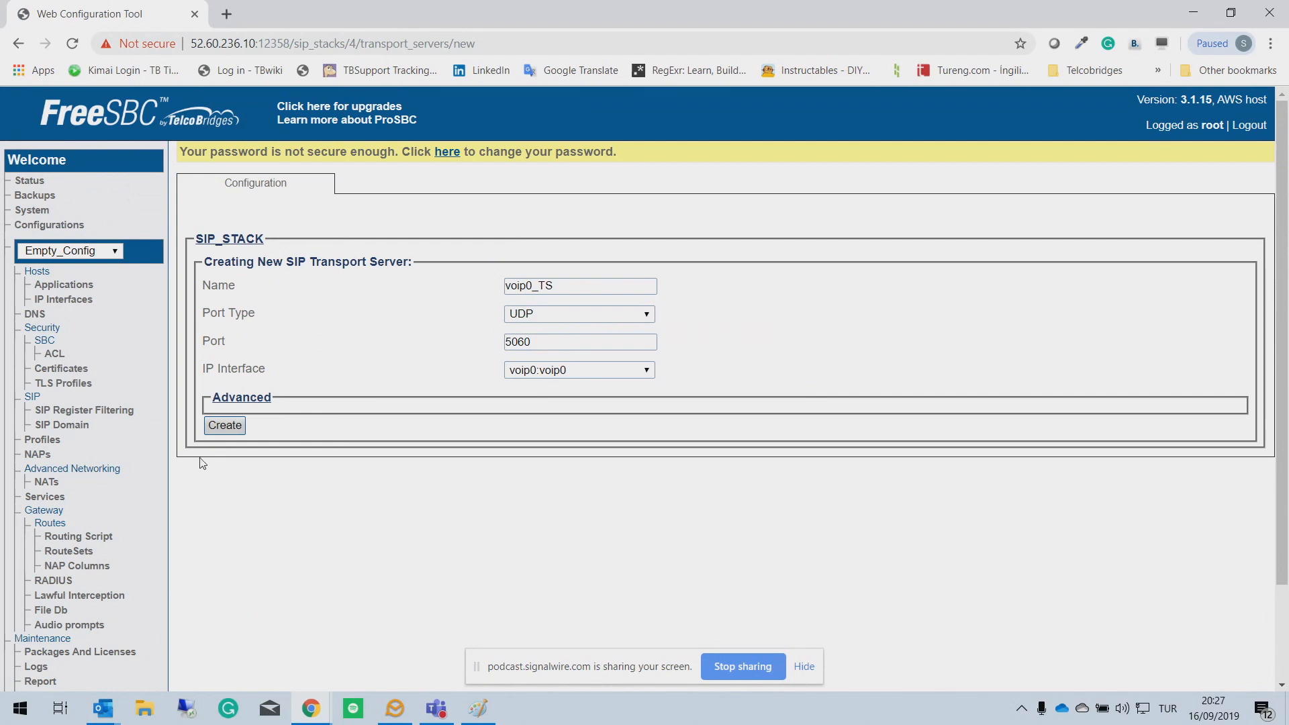
left_click(230, 429)
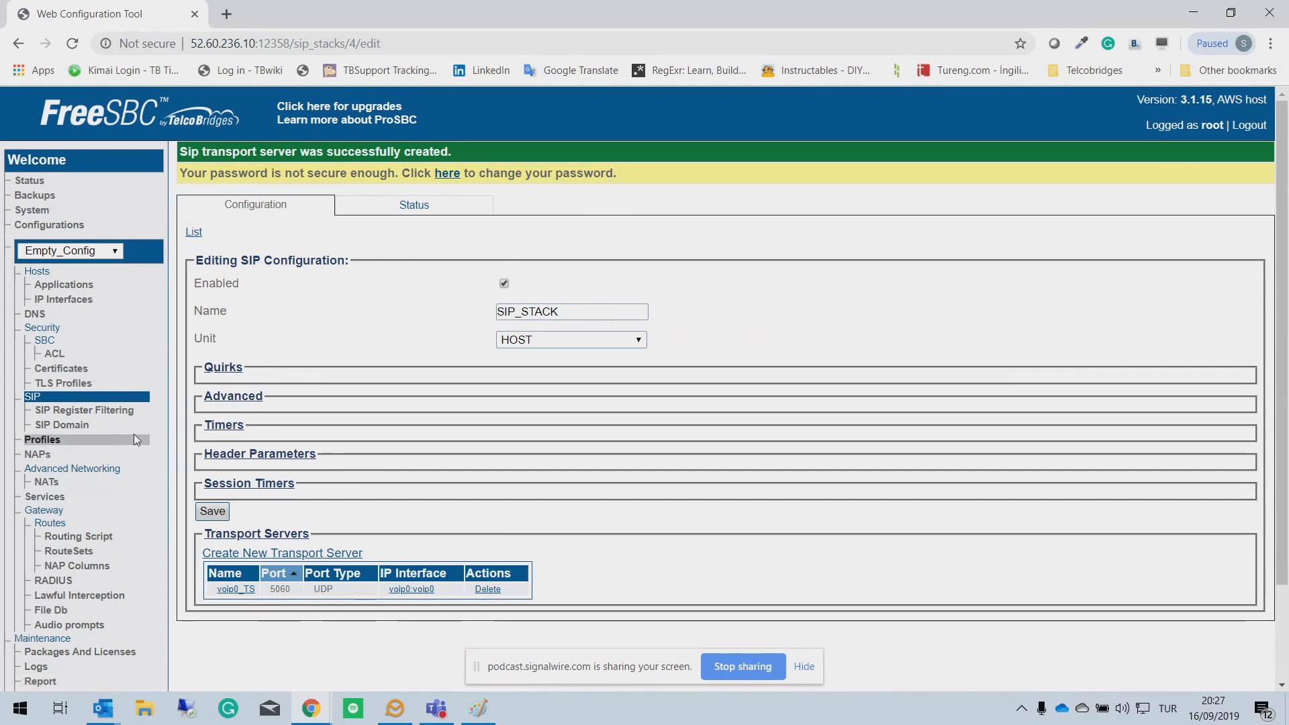
Step: Open the NAP list and check the NAP status page
left_click(62, 458)
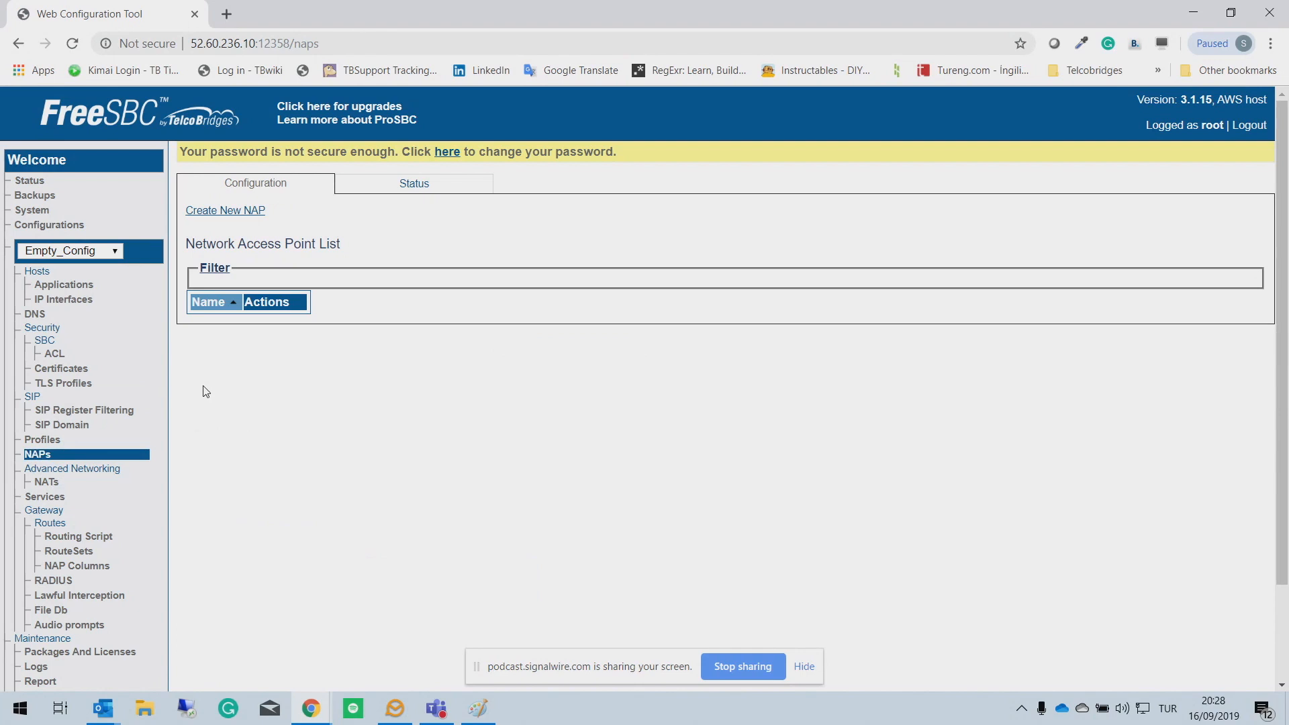
left_click(411, 196)
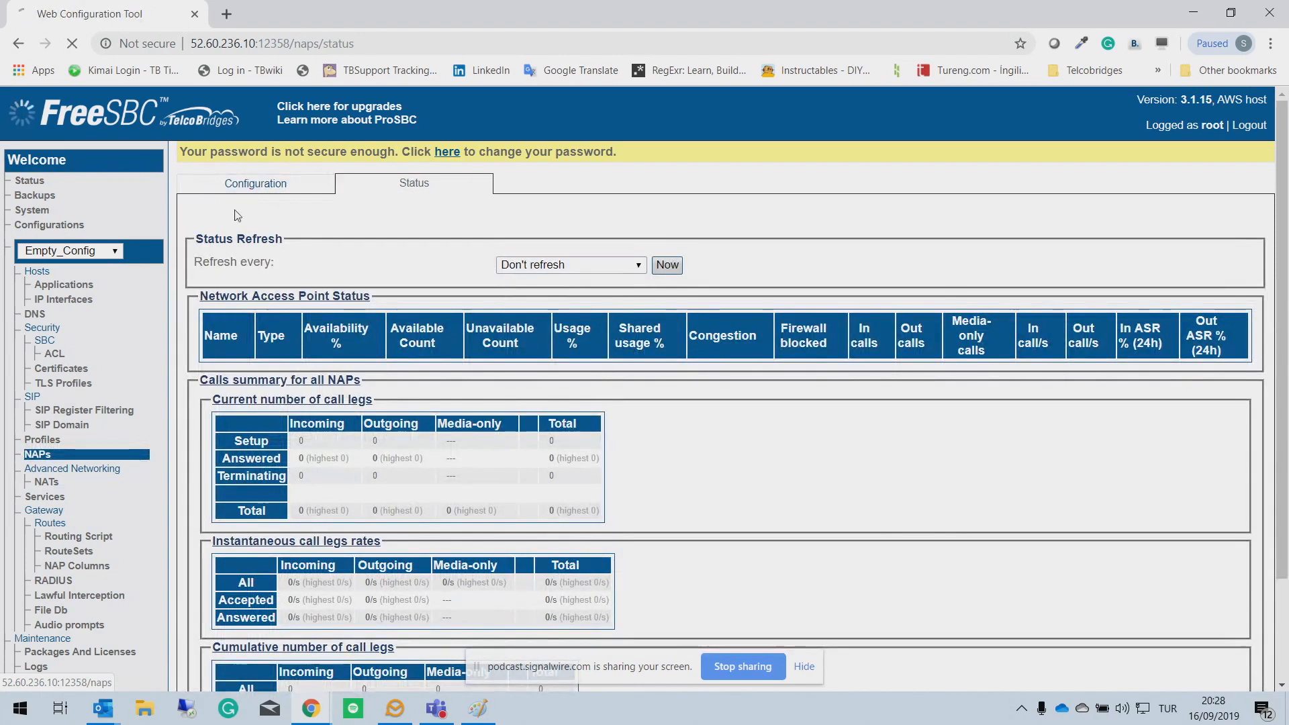
left_click(250, 187)
Step: Create an enabled NAP named FreeSwitch with the default profile
left_click(227, 210)
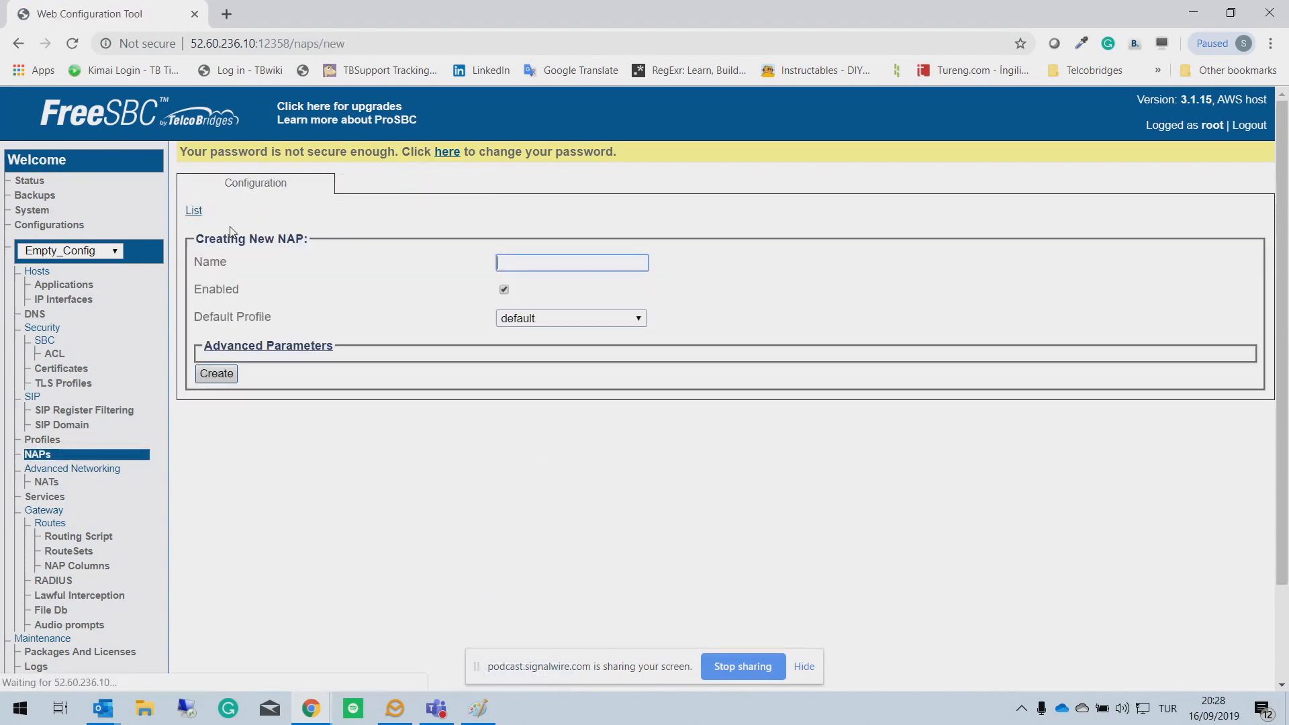
type("Fr")
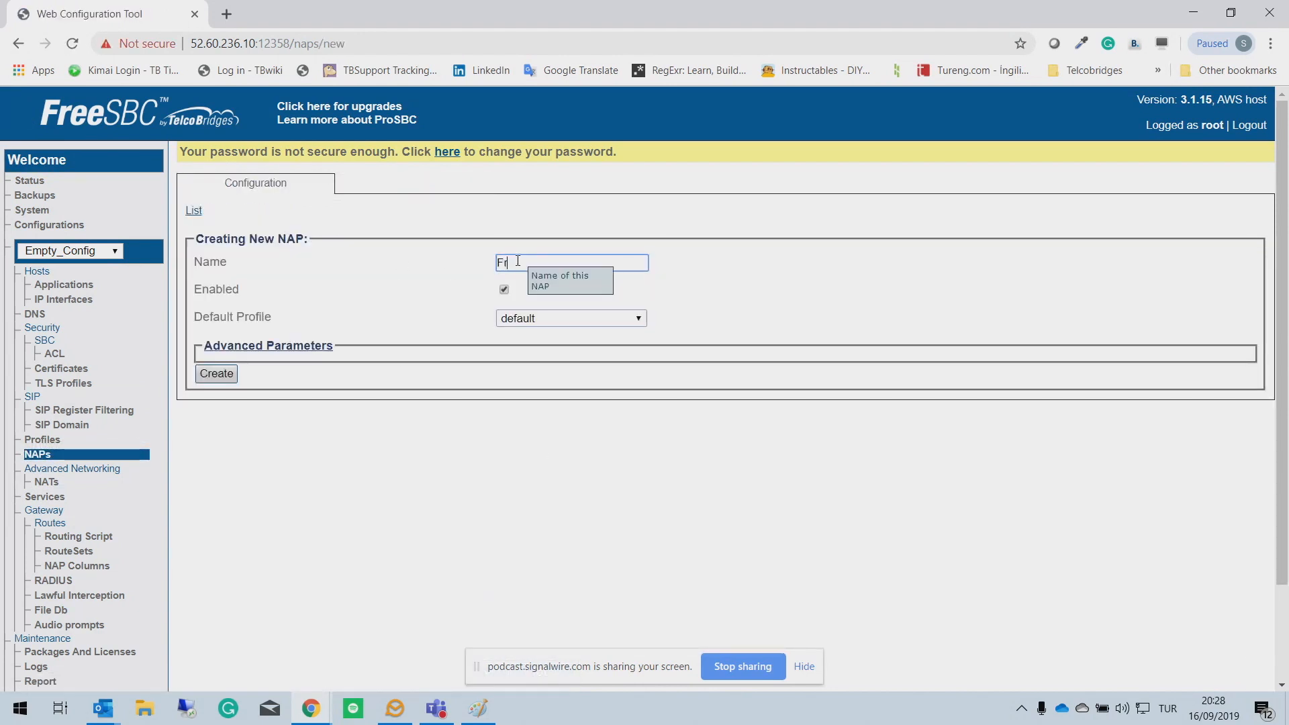
type("eeSwitc")
left_click(223, 378)
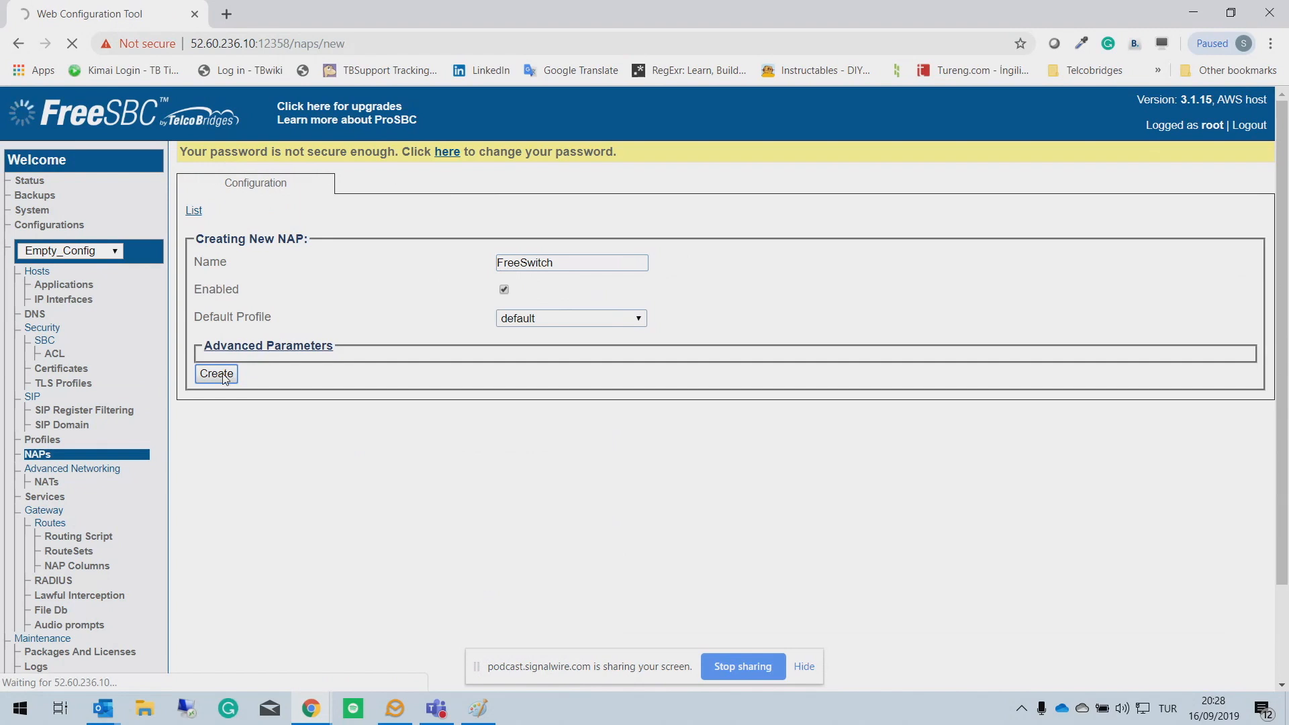
scroll(816, 393, "down", 1)
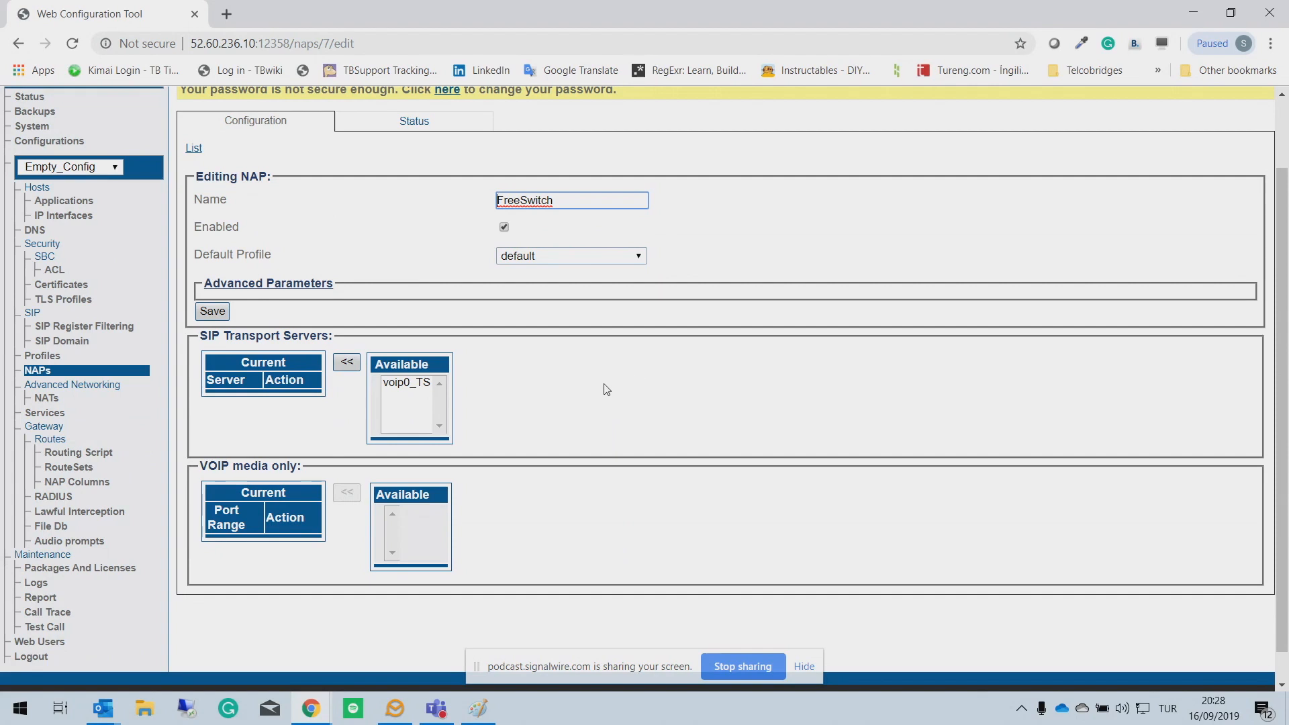
left_click(407, 384)
left_click(347, 365)
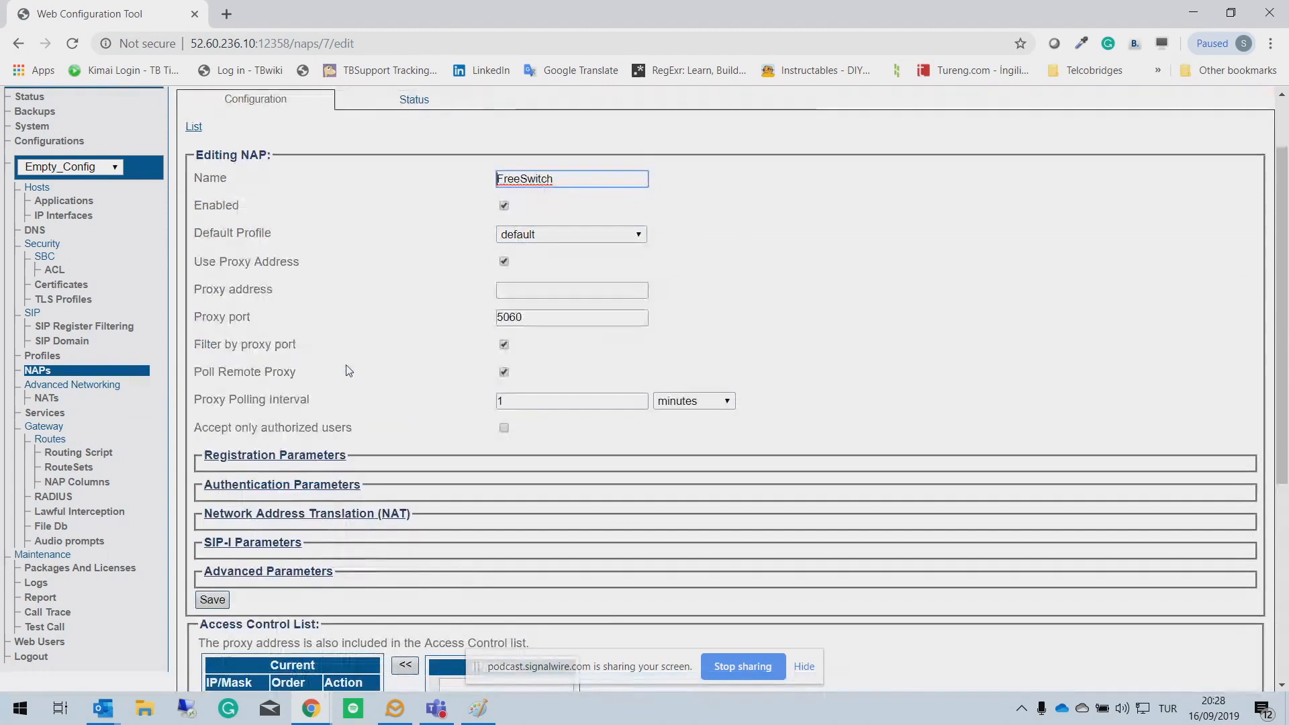
scroll(439, 534, "down", 4)
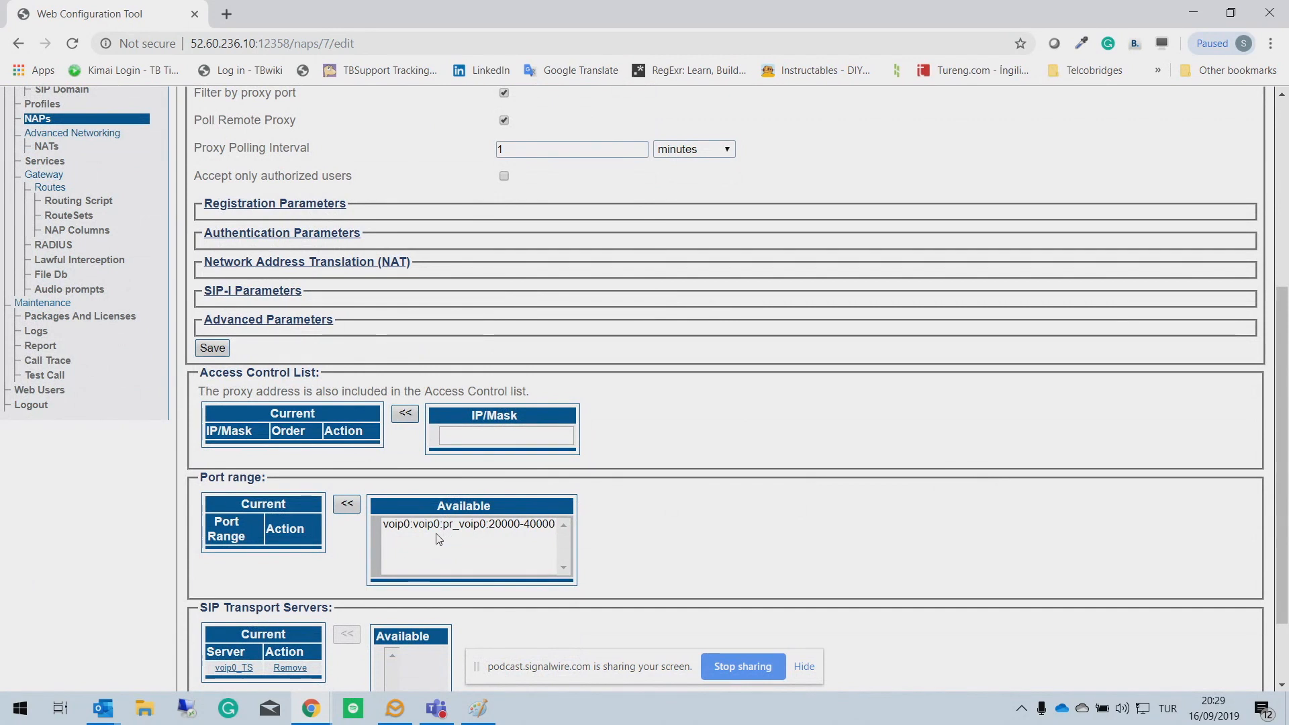
left_click(384, 518)
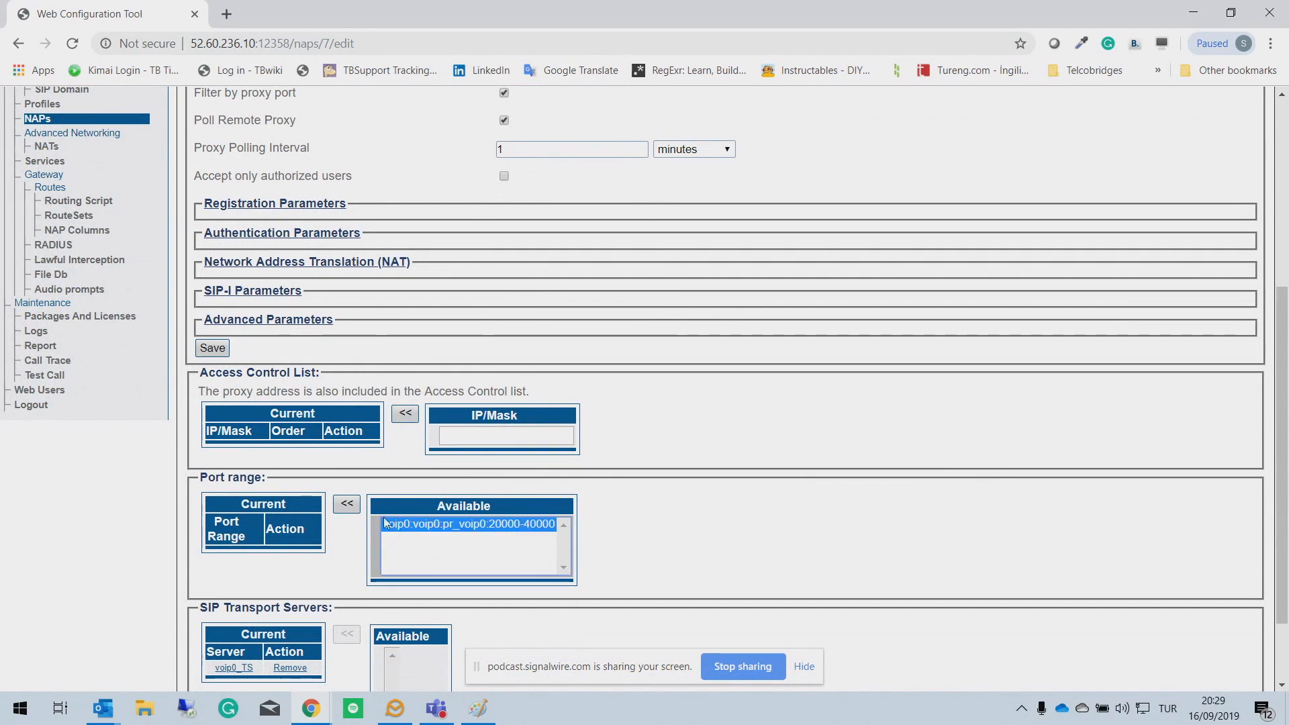
left_click(348, 506)
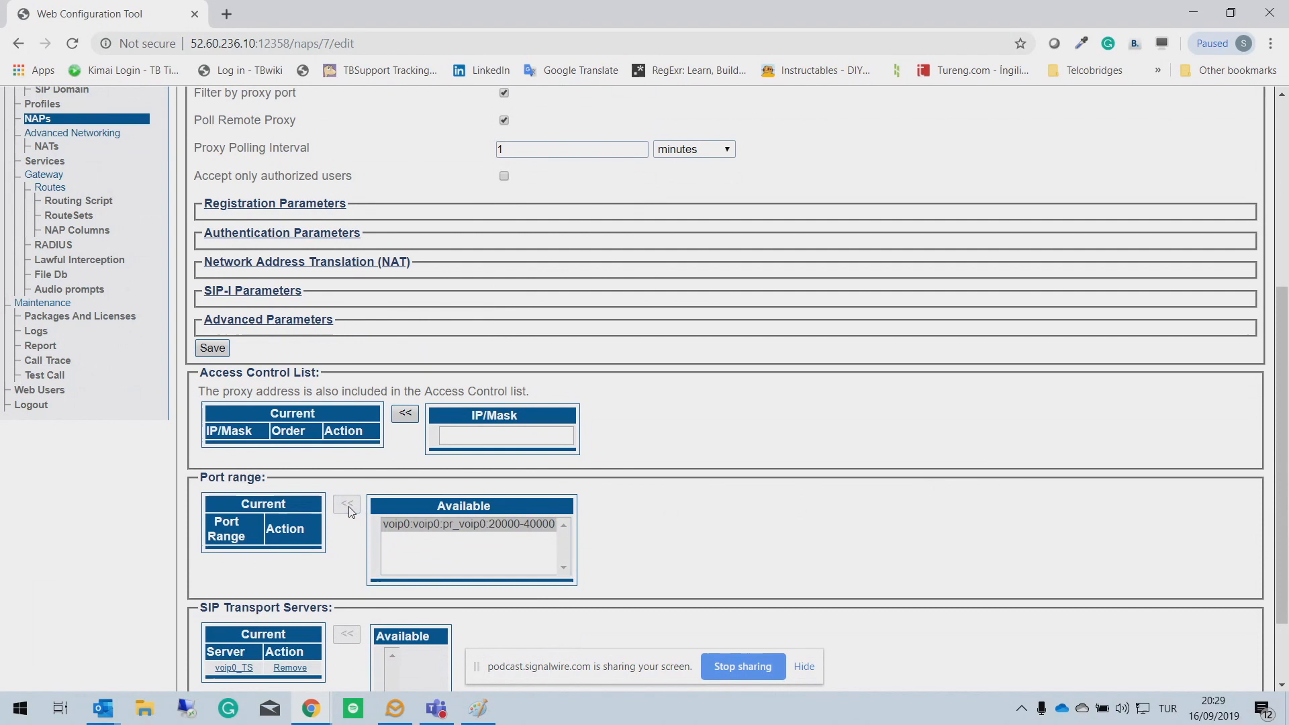
Step: Set the FreeSwitch proxy address to 99.79.136.187 and save the NAP
scroll(770, 448, "up", 4)
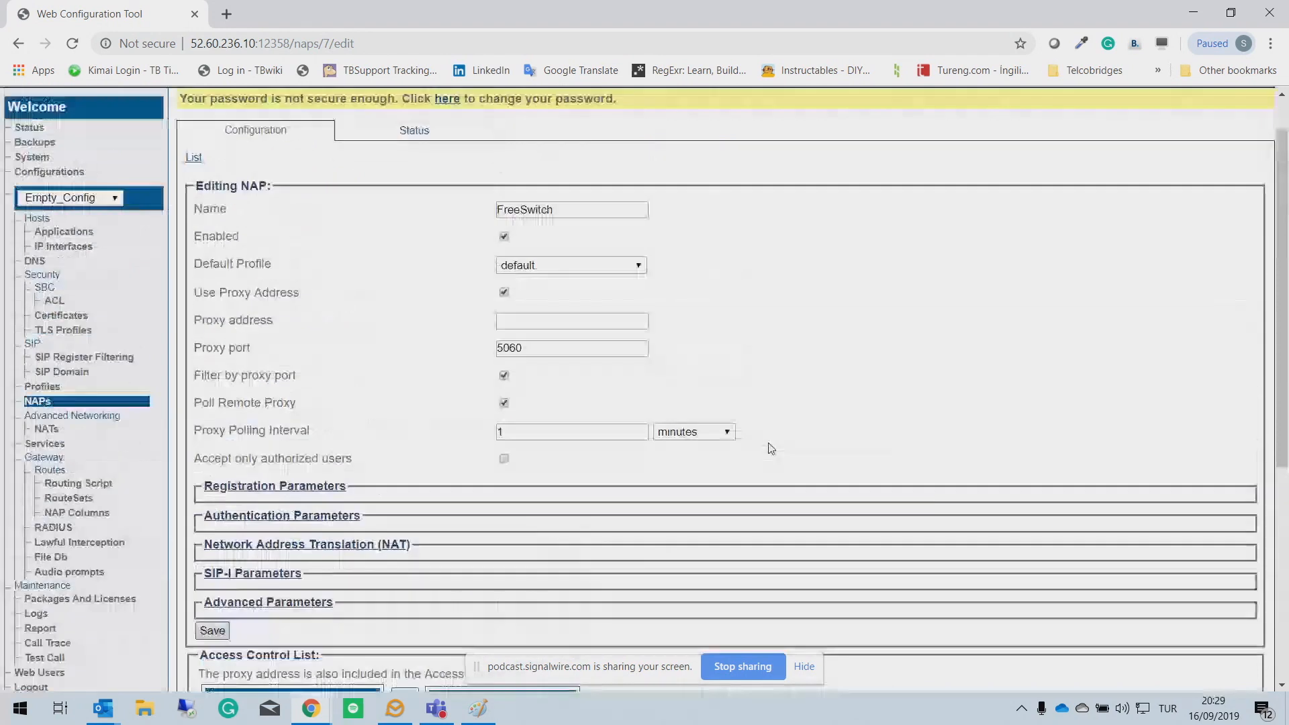
scroll(771, 448, "up", 1)
left_click(531, 372)
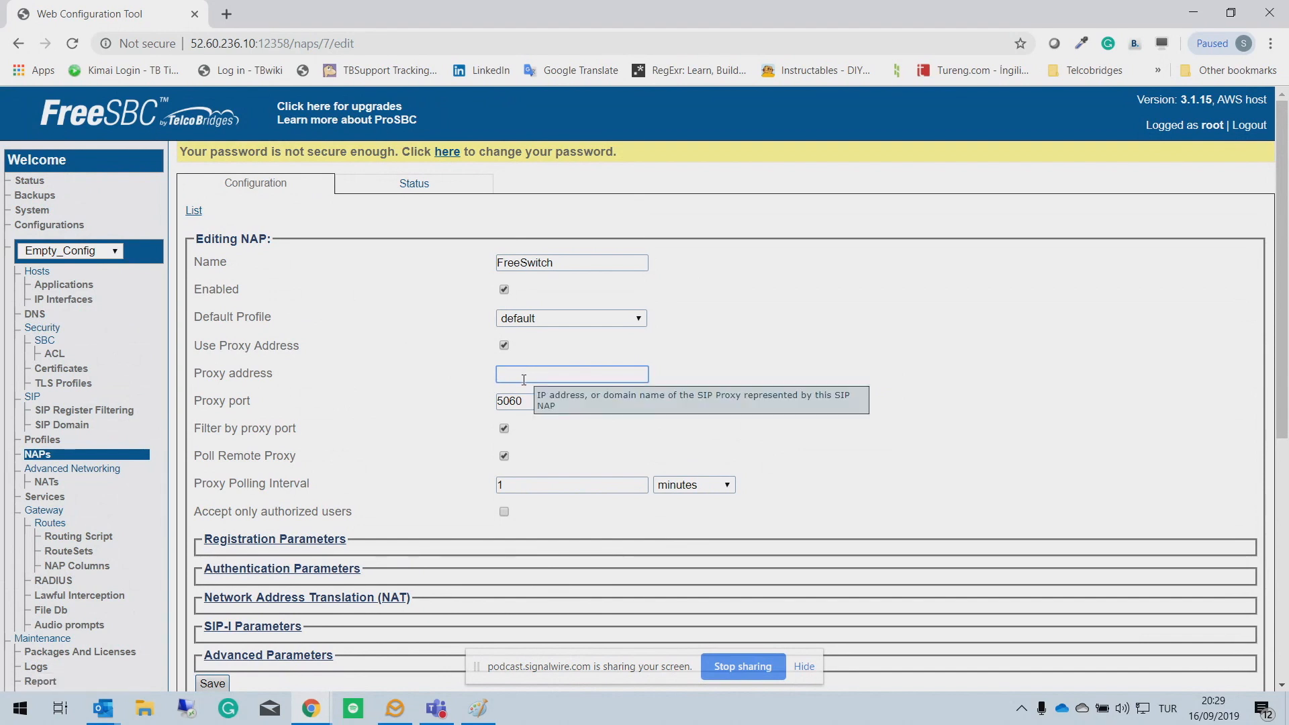
type("9.79.136.187")
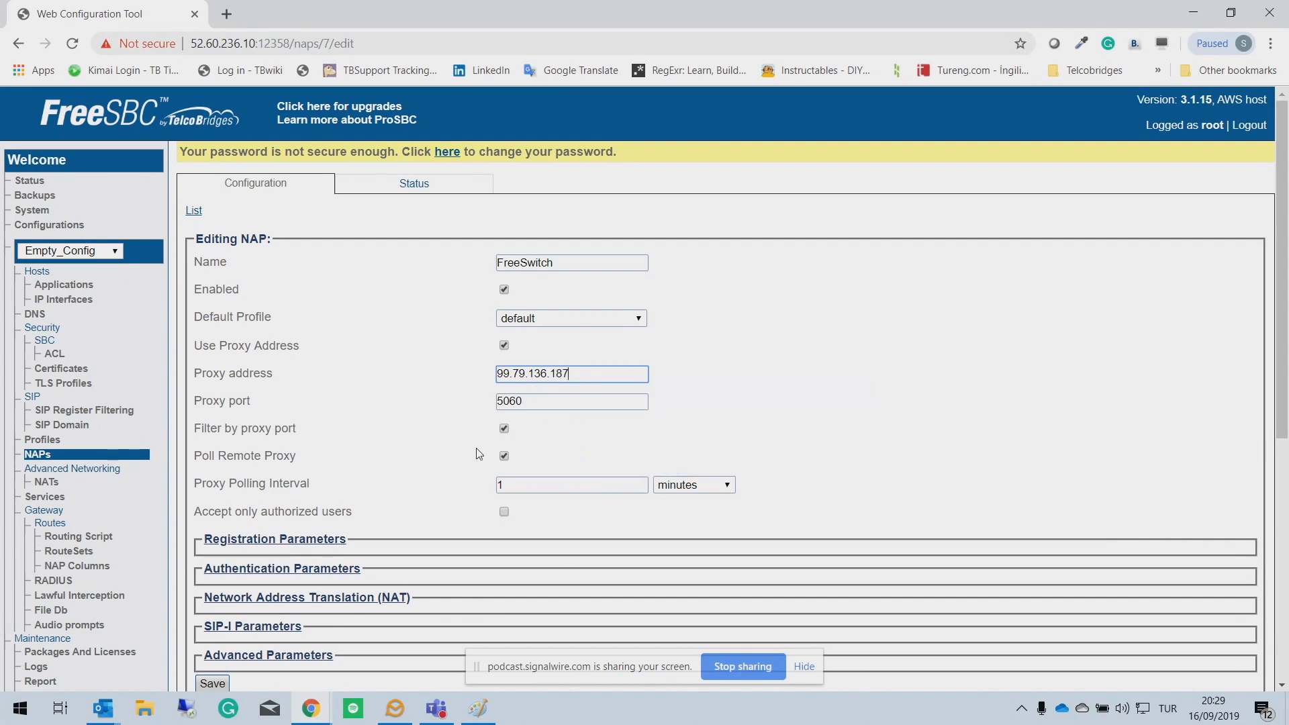
scroll(456, 483, "down", 6)
left_click(206, 256)
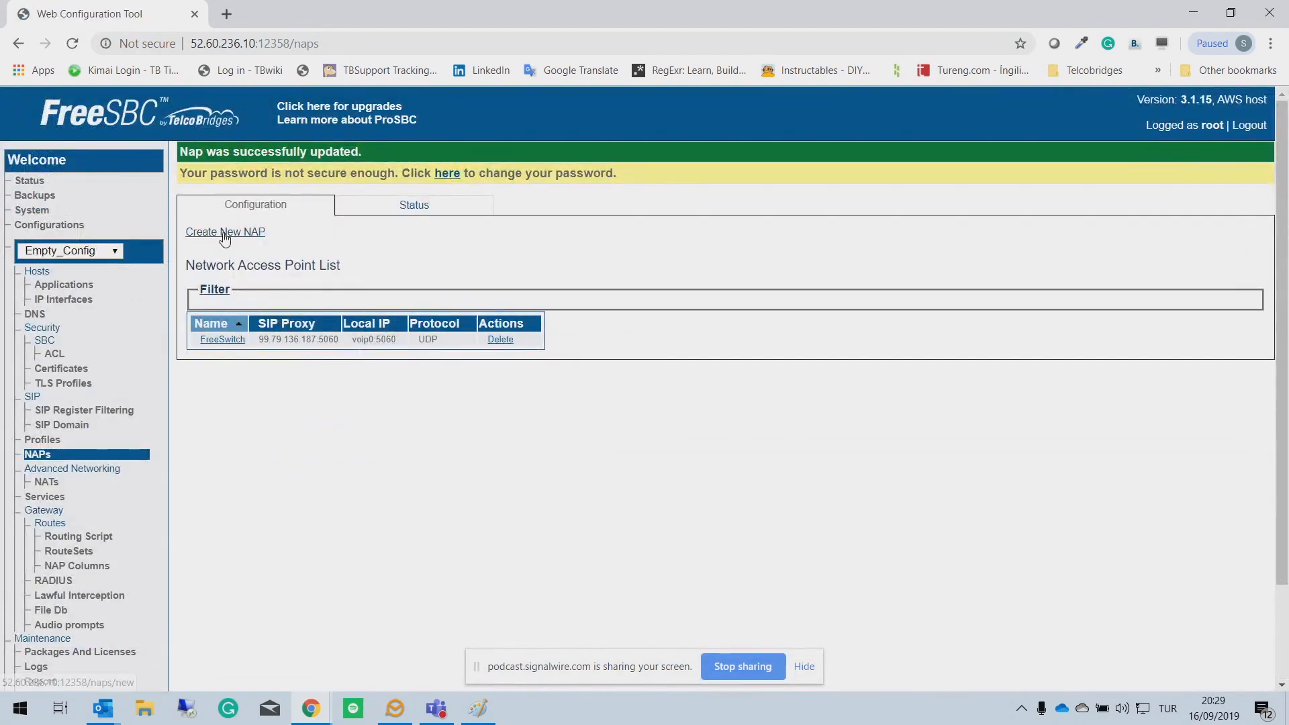
Step: Create a new NAP named SIP_Trunk
left_click(224, 233)
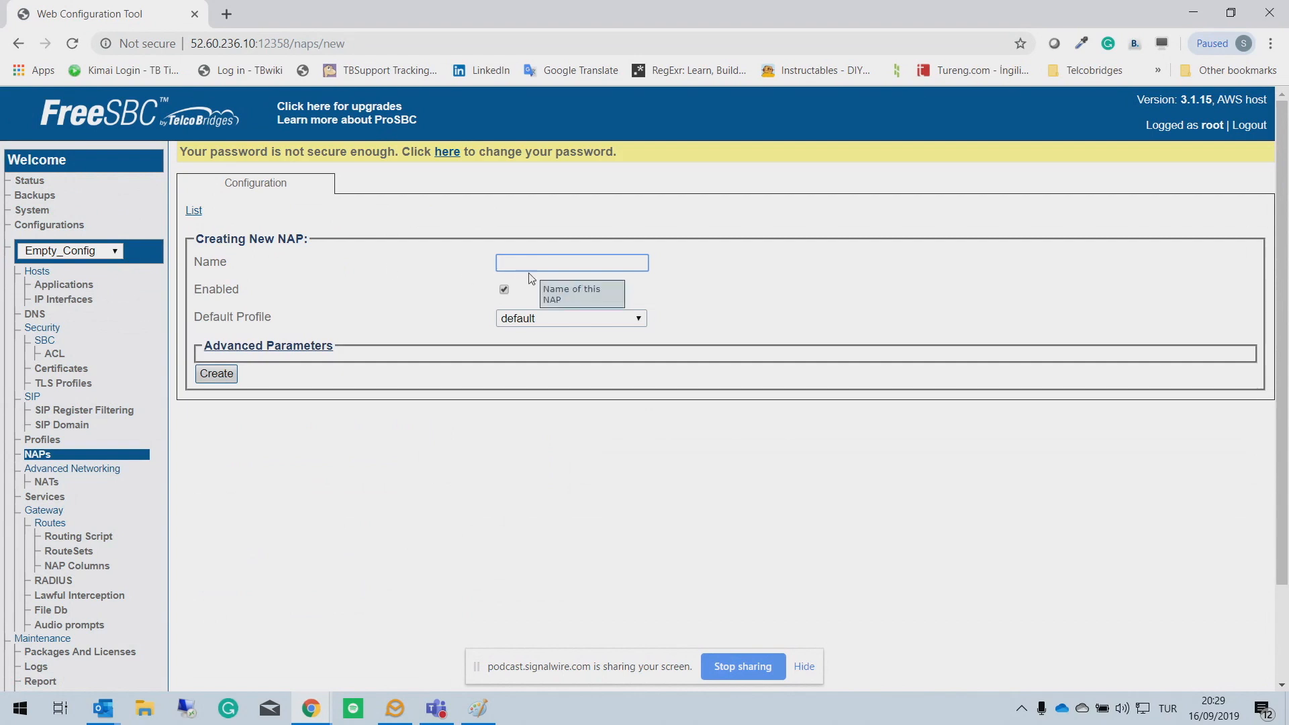
type("SI")
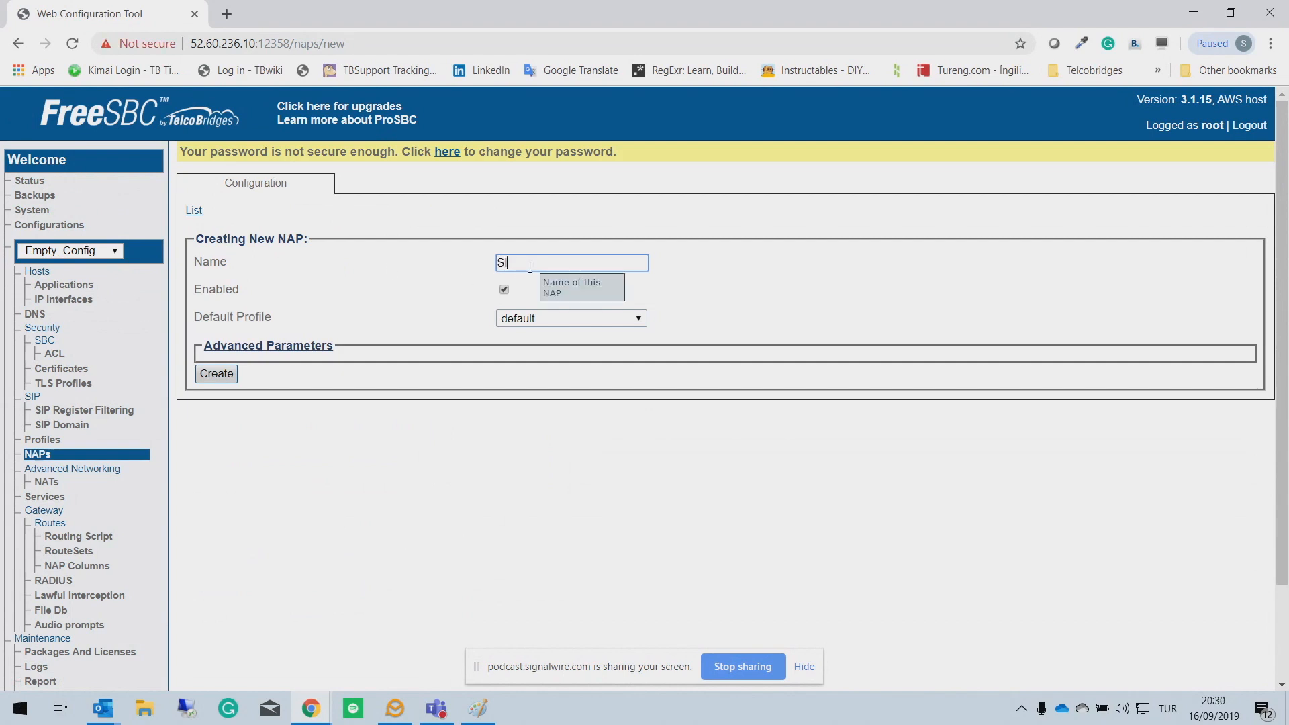
type("P_Trunk")
left_click(215, 378)
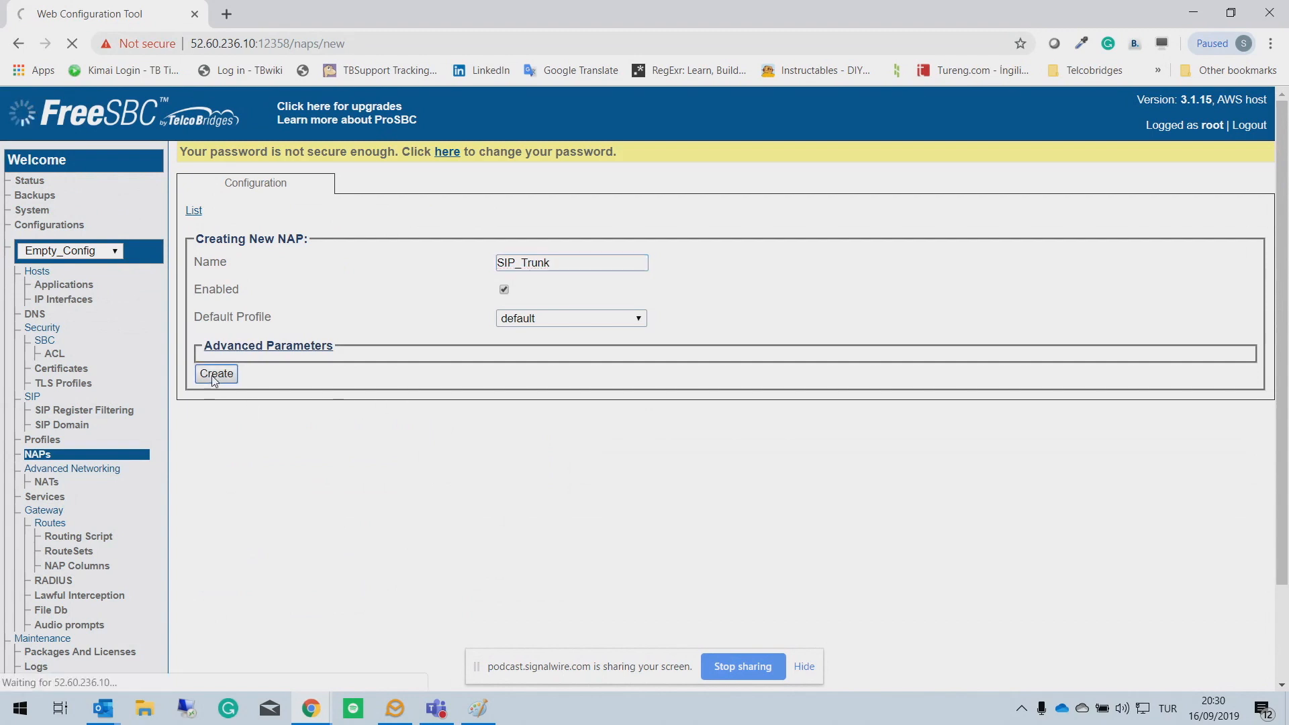
left_click(403, 470)
left_click(346, 448)
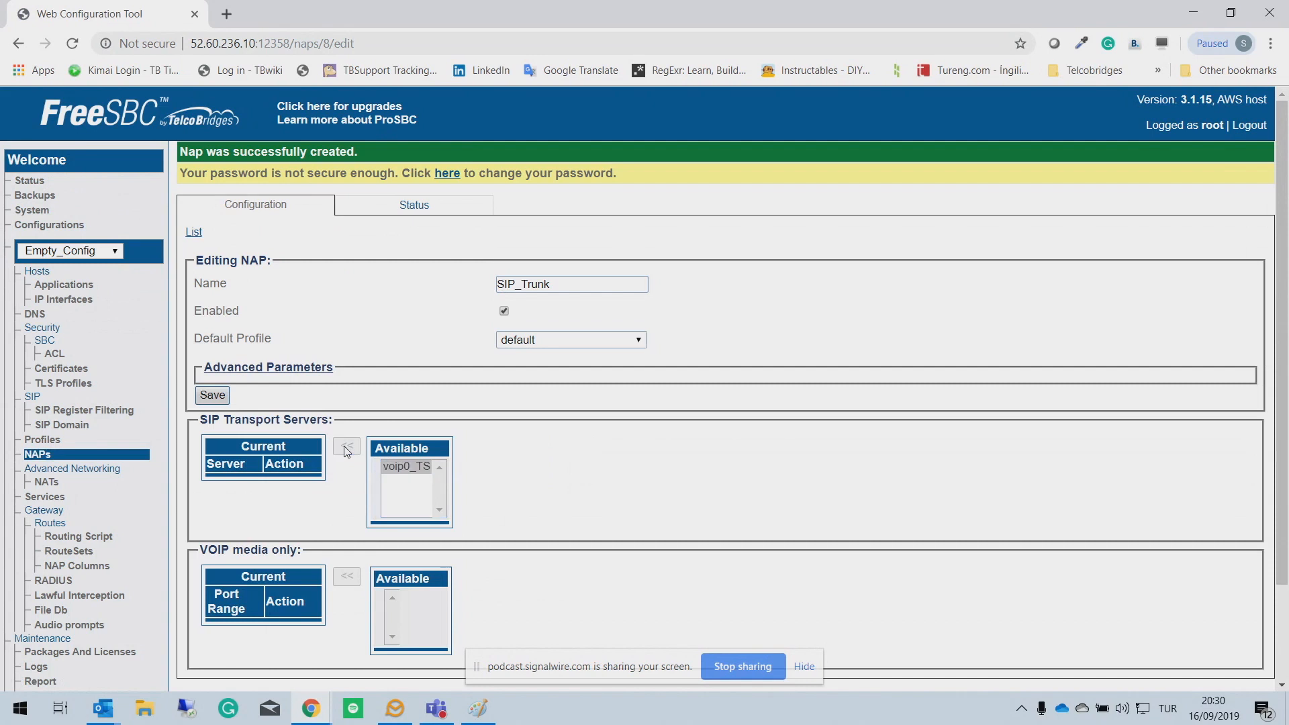
scroll(503, 463, "down", 6)
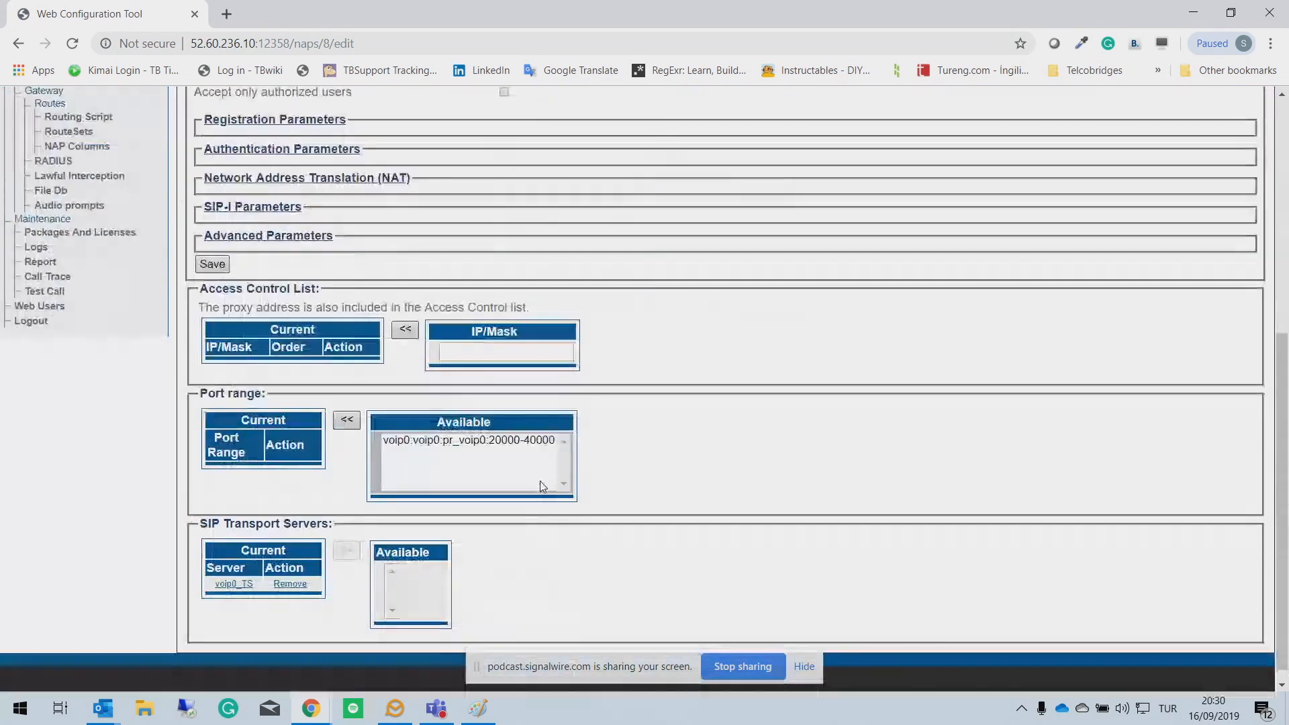
left_click(463, 442)
left_click(346, 420)
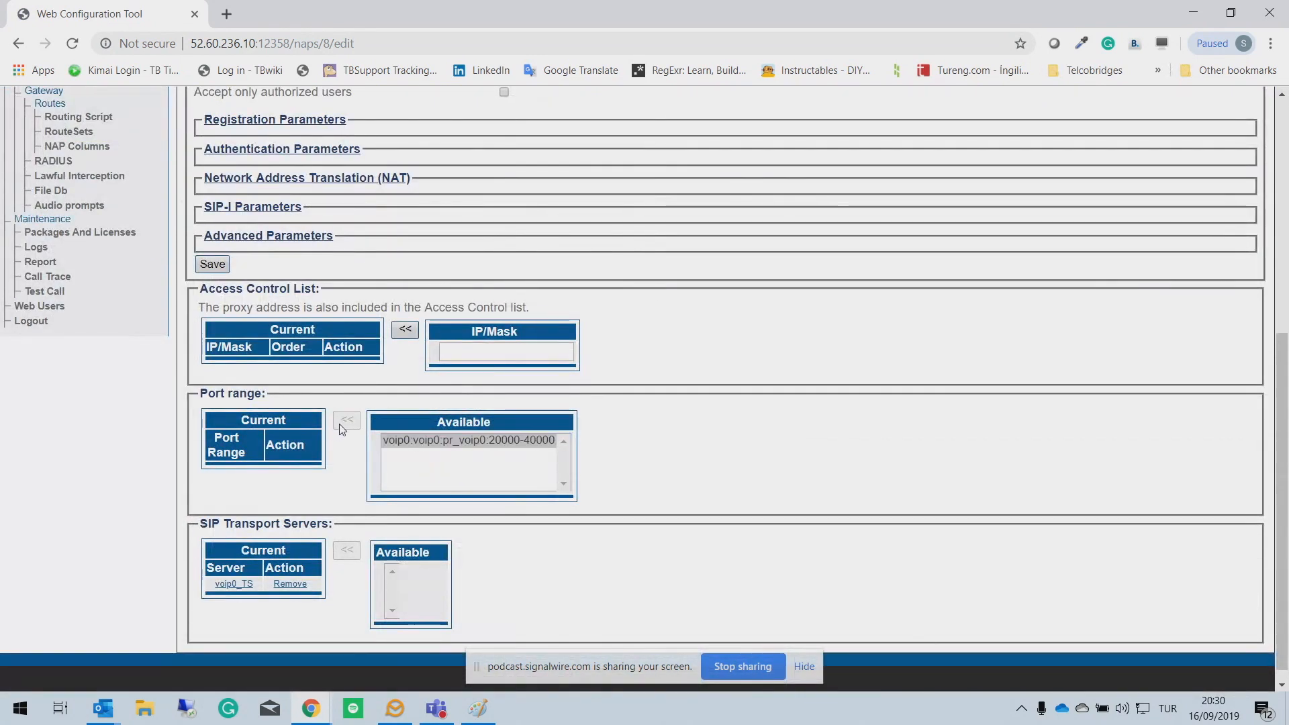
Step: Set the SIP_Trunk proxy address to sip.roitel.com.tr and save the NAP
scroll(547, 396, "up", 6)
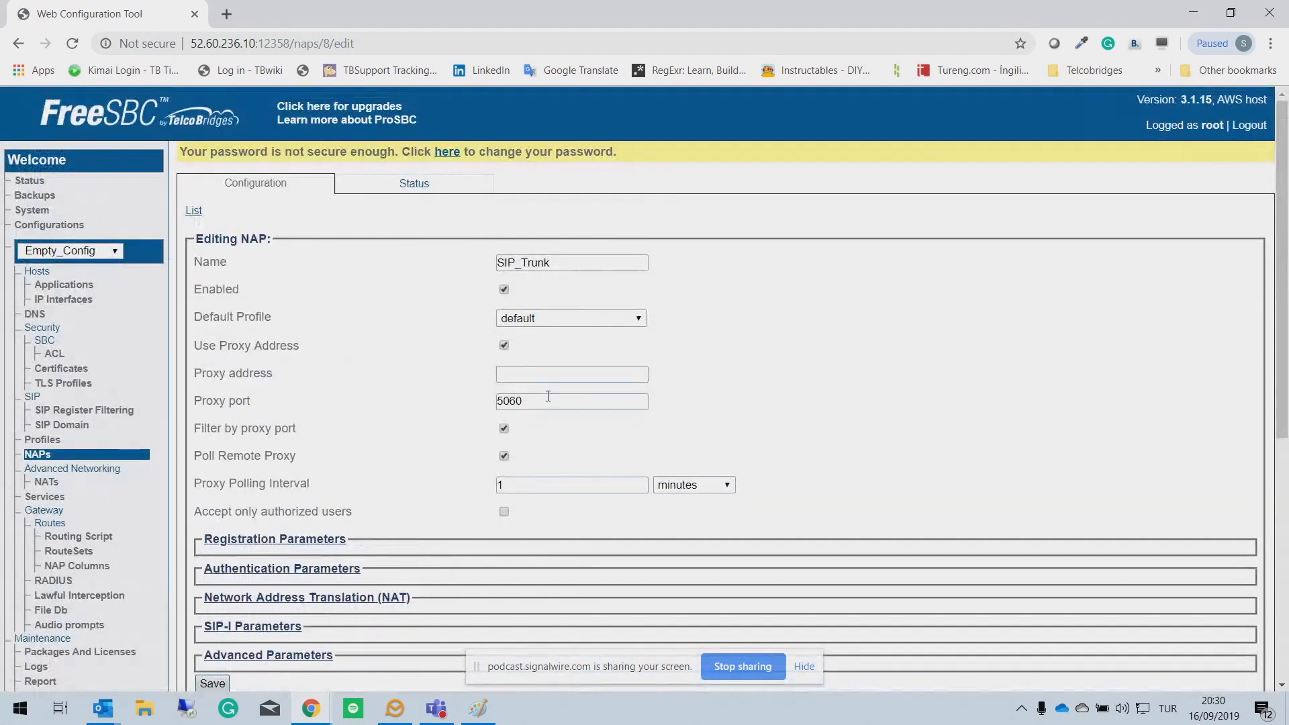
left_click(522, 374)
type("sip.rolte")
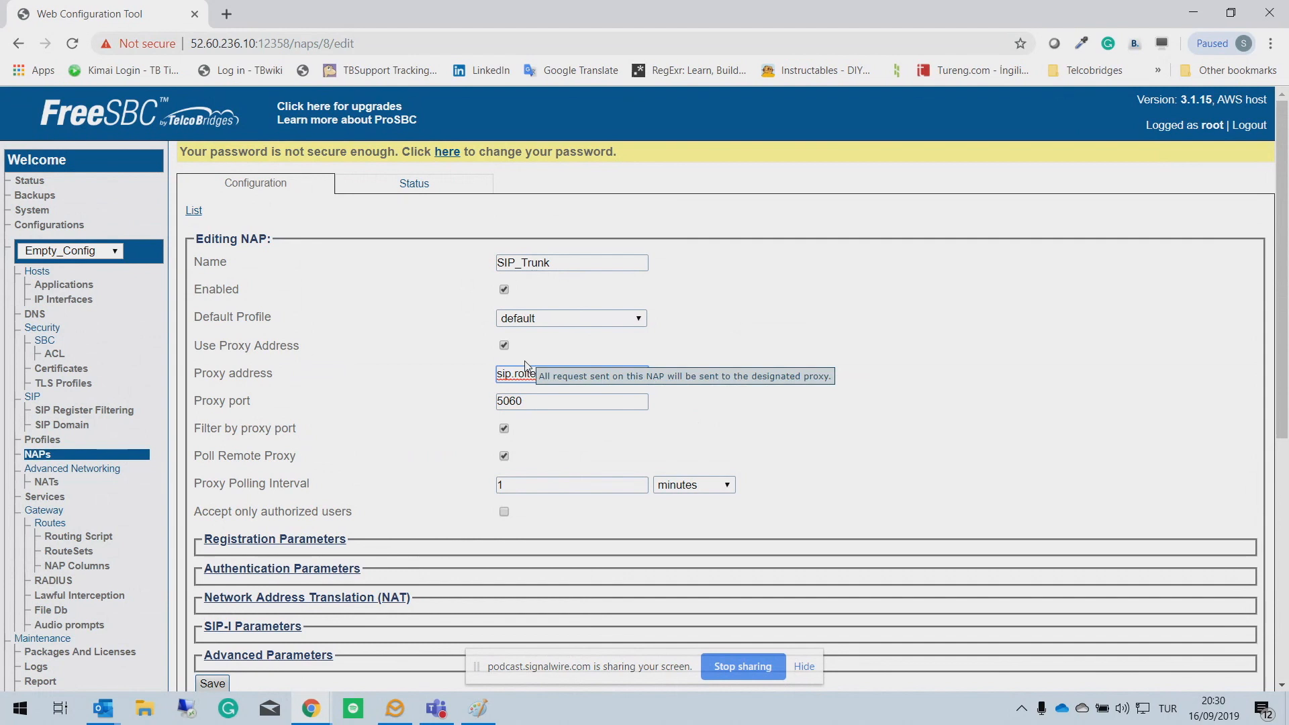
type("l.com.tr")
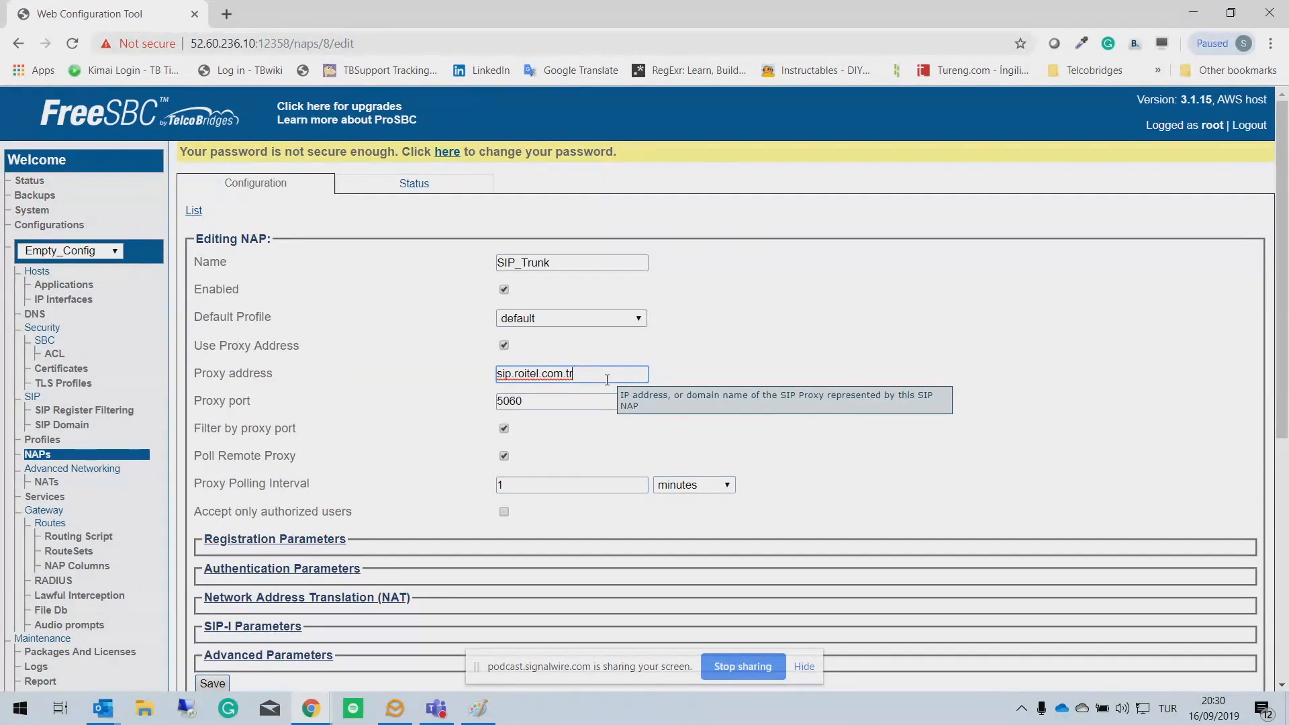
scroll(607, 380, "down", 5)
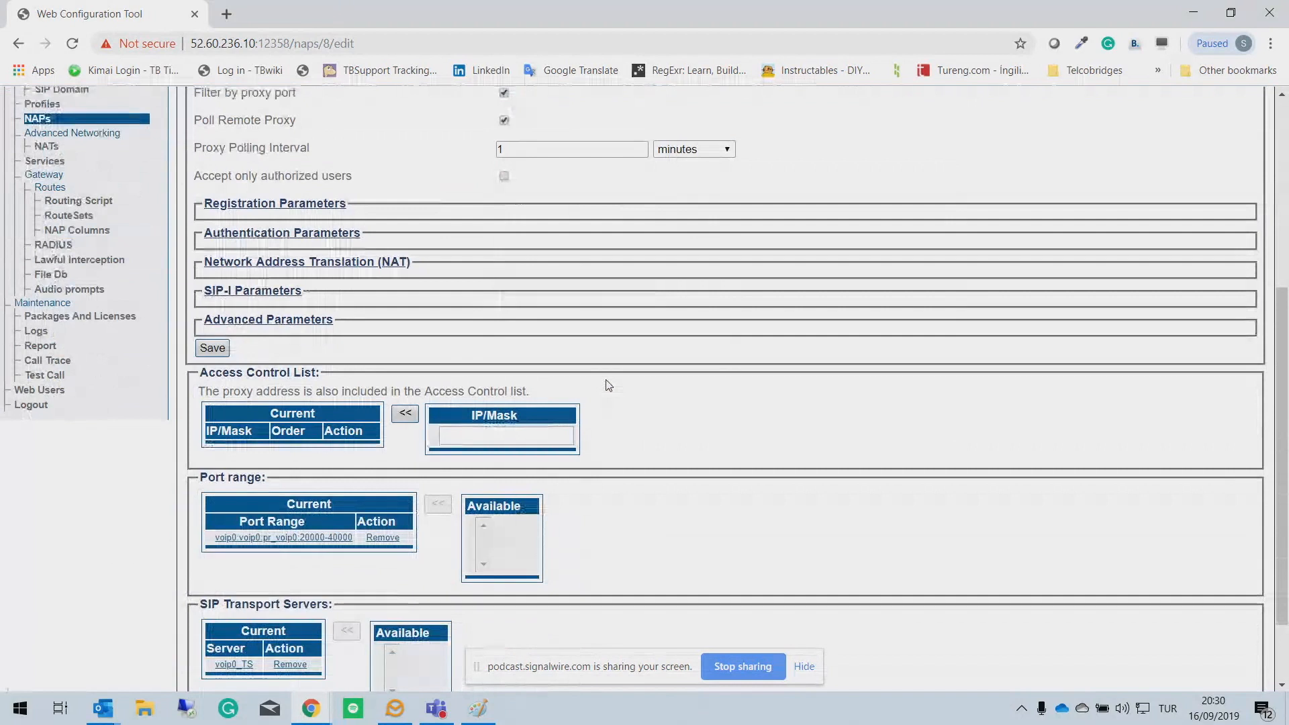
scroll(678, 344, "up", 5)
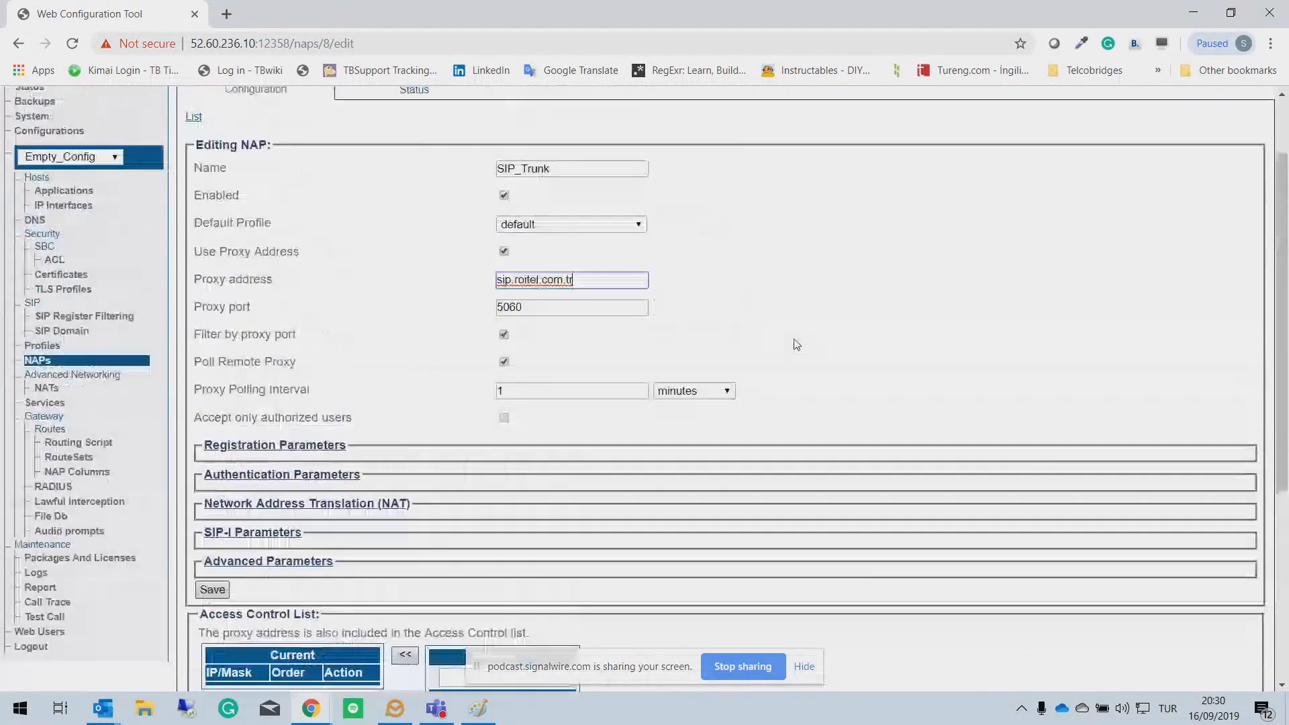
left_click_drag(575, 375, 436, 376)
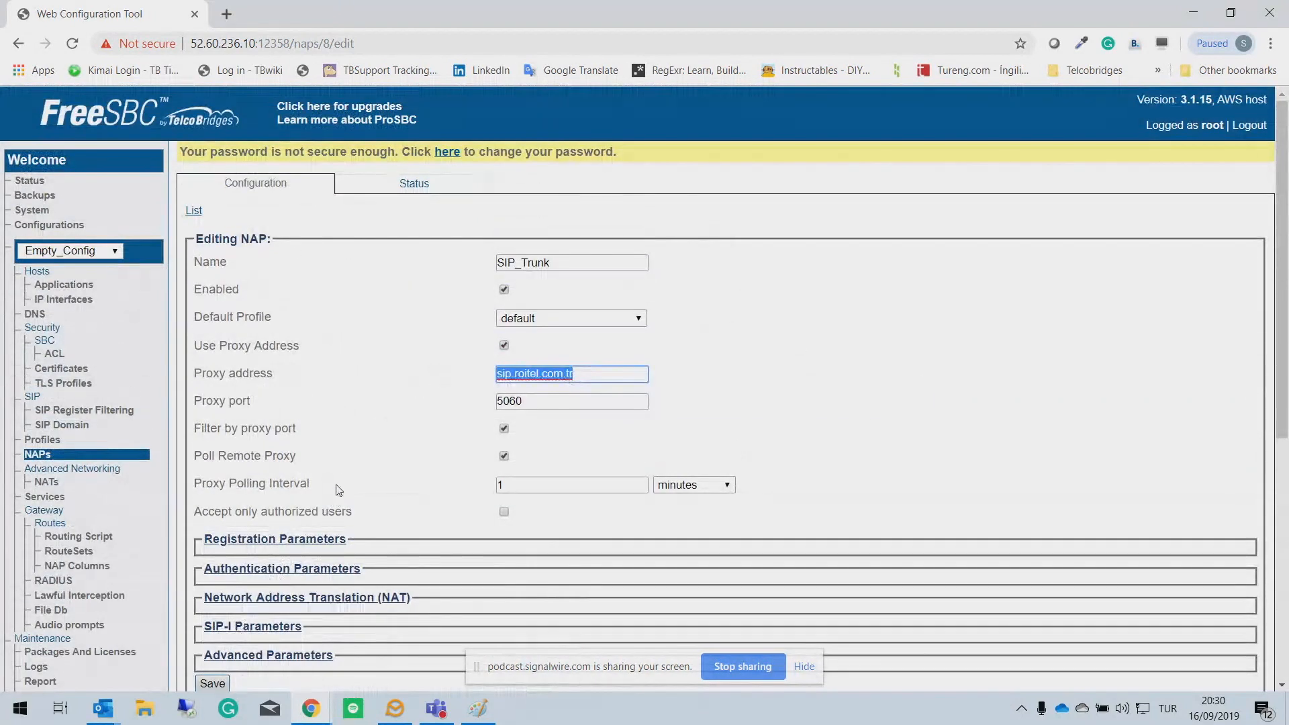
scroll(339, 493, "down", 5)
left_click(212, 683)
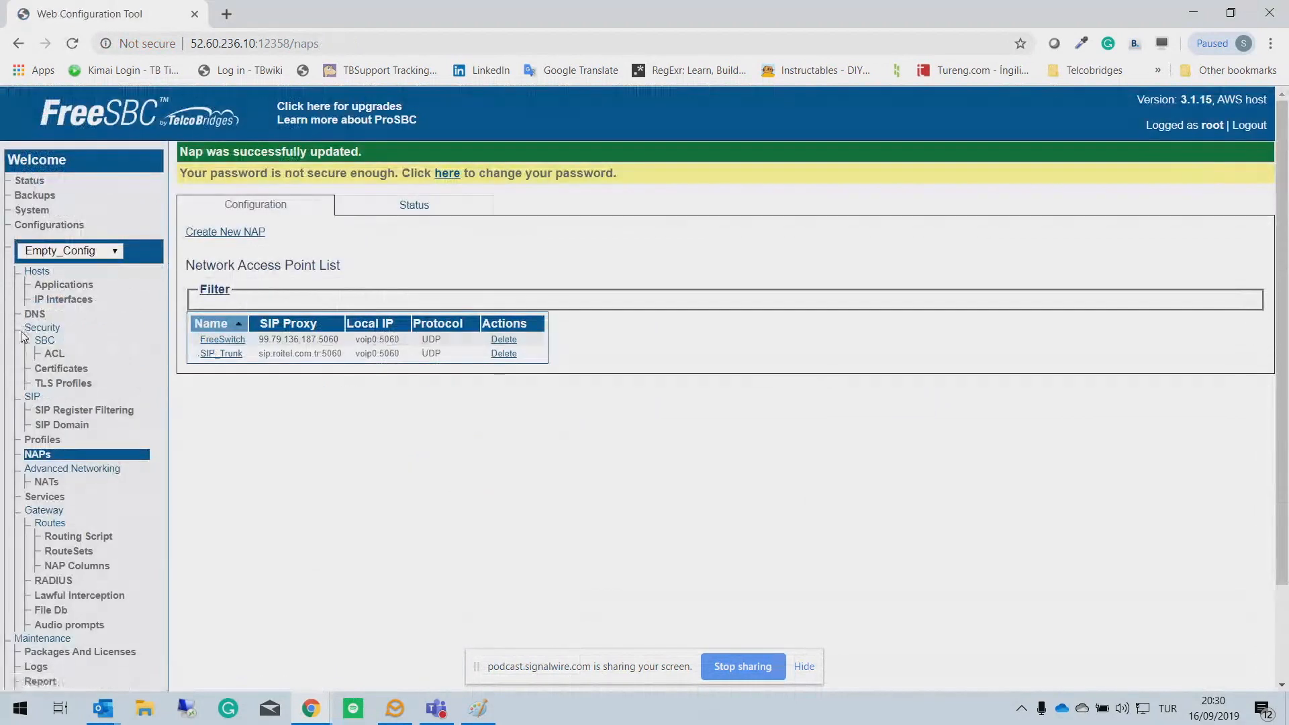
Step: Create DNS group FreeSwitch_DNS and assign it the voip0 interface
left_click(59, 312)
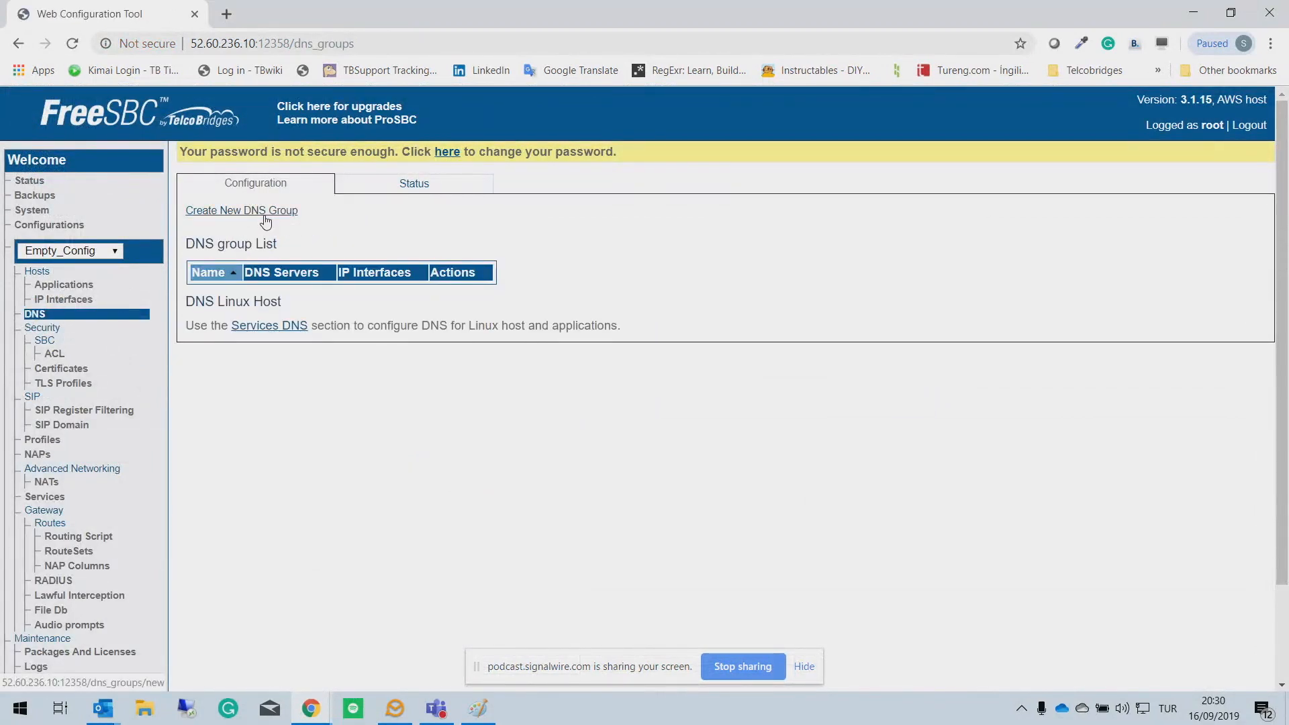
left_click(265, 216)
left_click(584, 265)
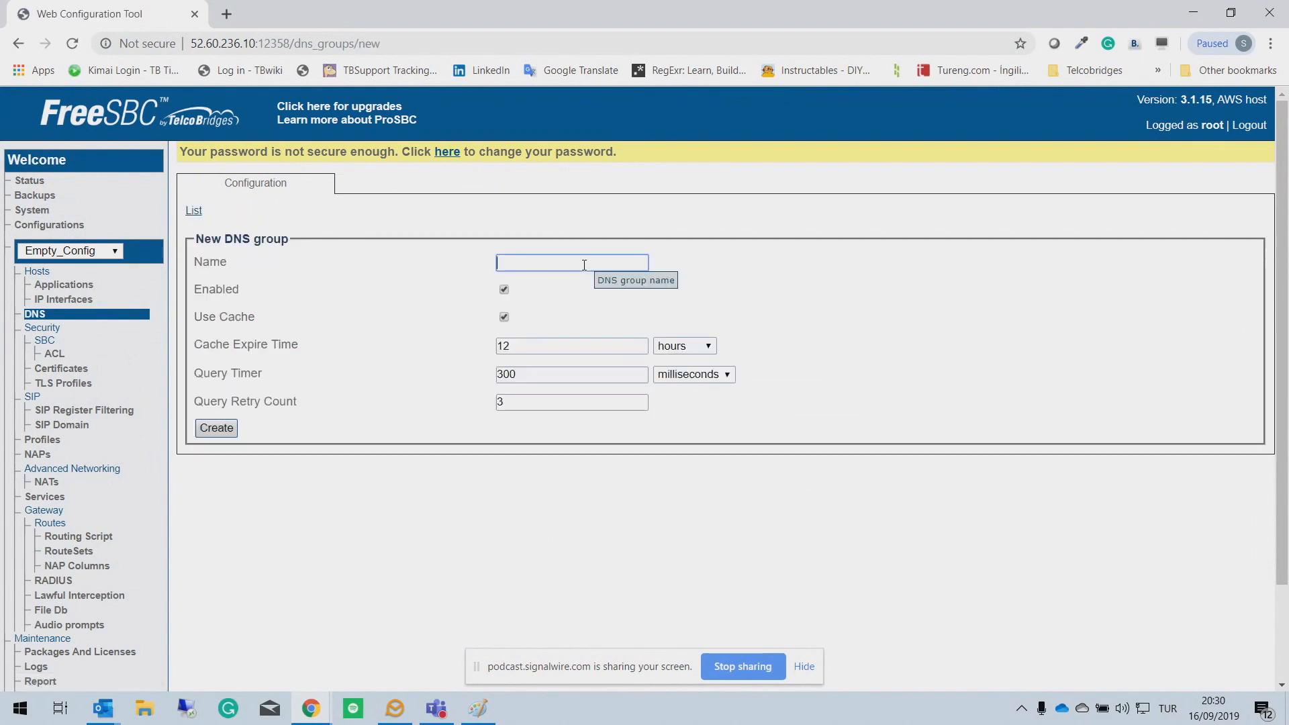
type("FreeSwitch_DNS")
left_click(229, 436)
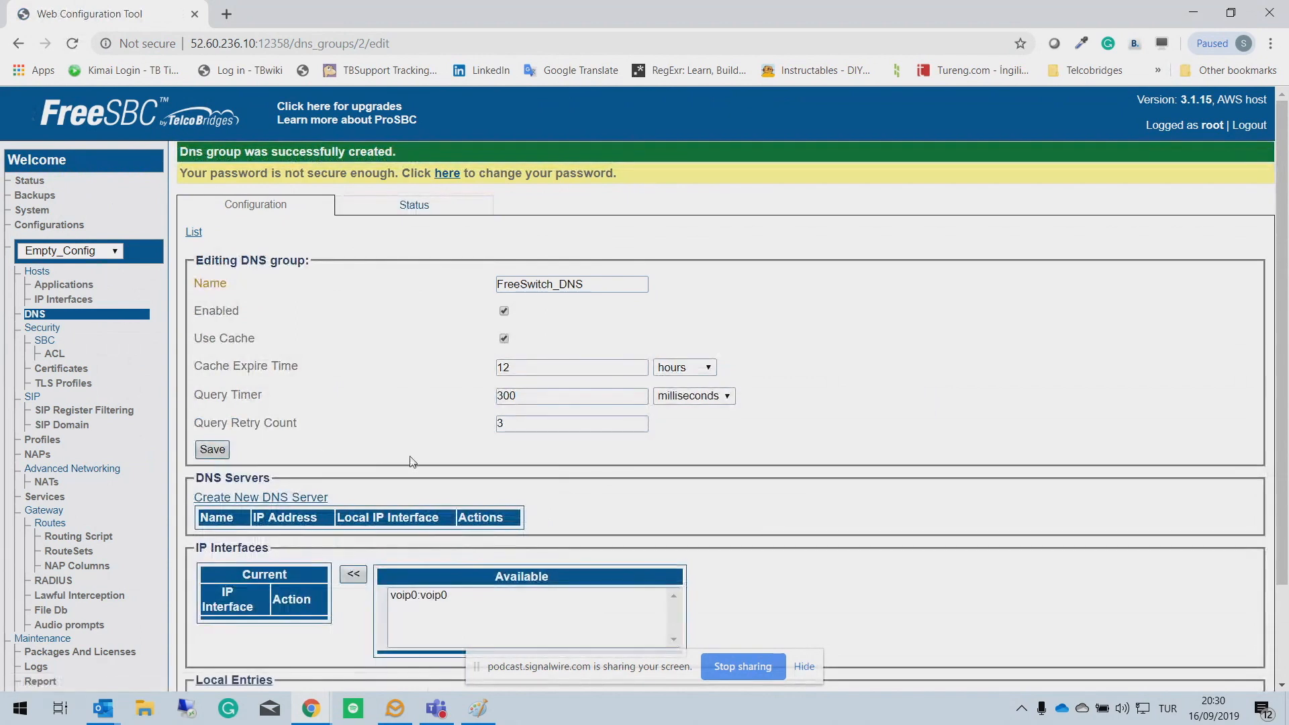
left_click(411, 597)
Step: Add a DNS server named Google at 8.8.8.8 to the group
left_click(353, 574)
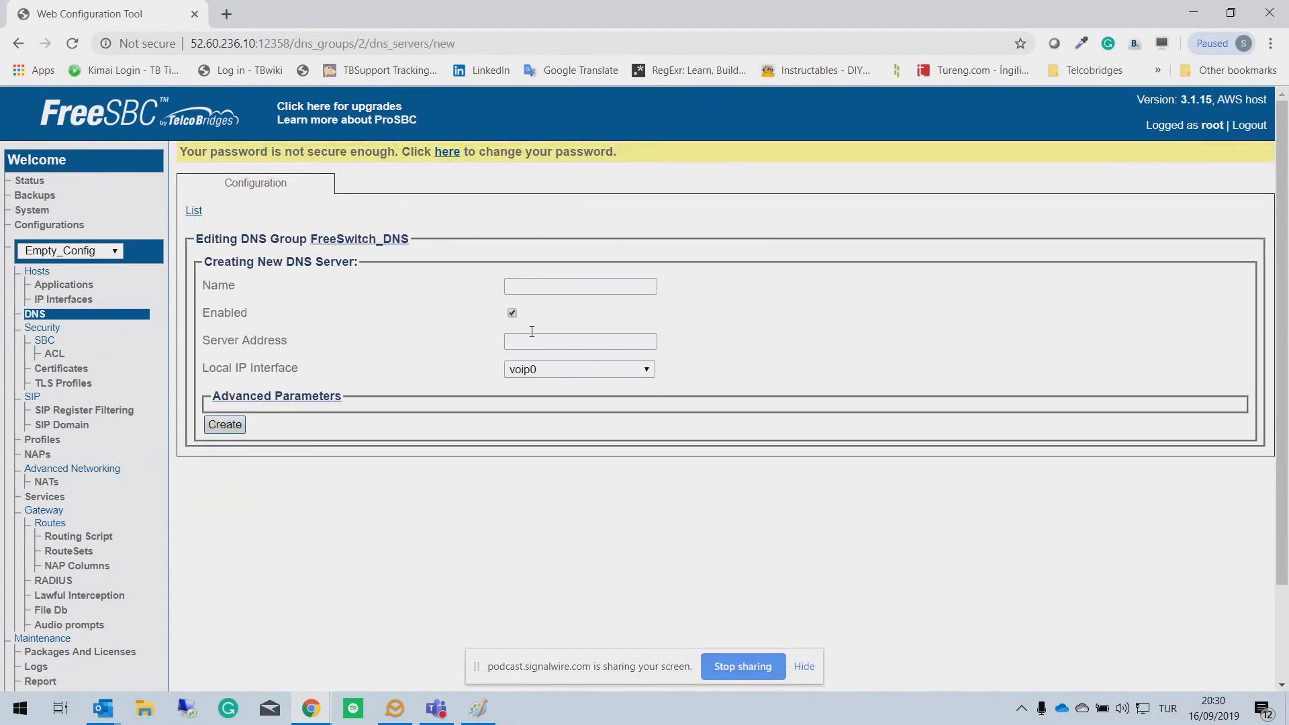
left_click(520, 285)
type("Google")
key("Tab")
key("Tab")
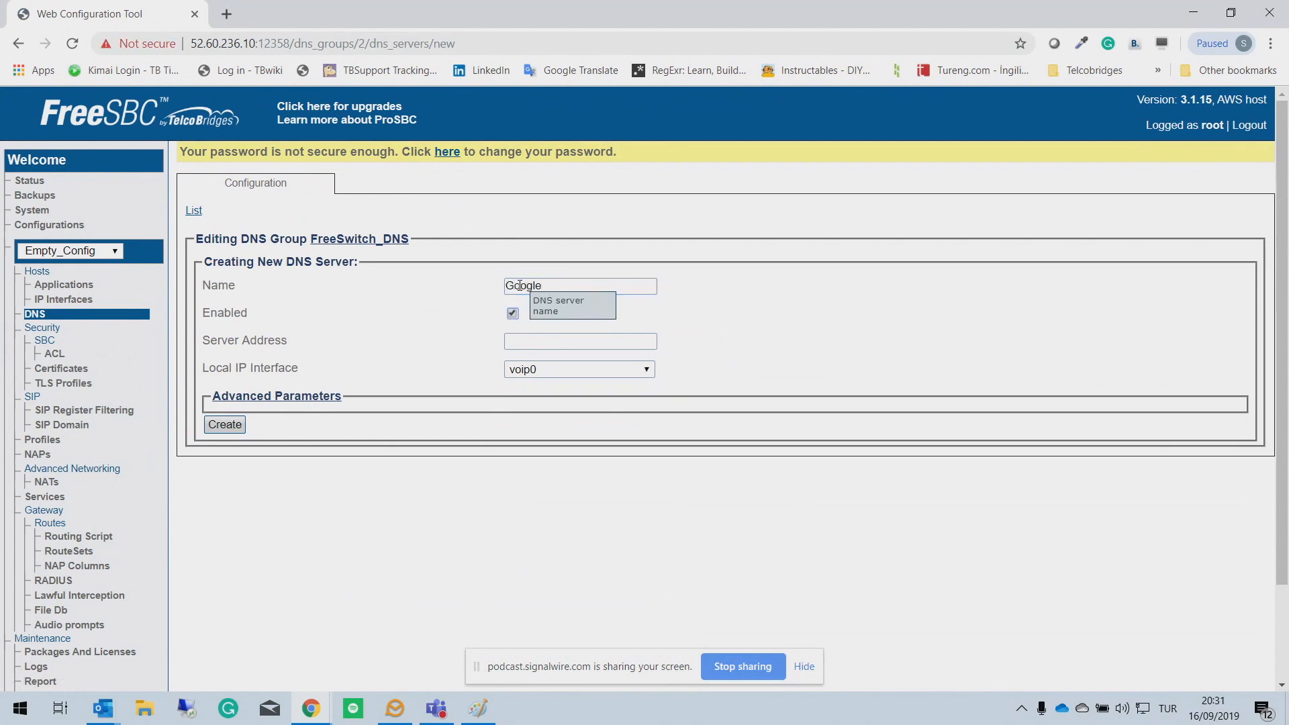
type("8.8.8.8")
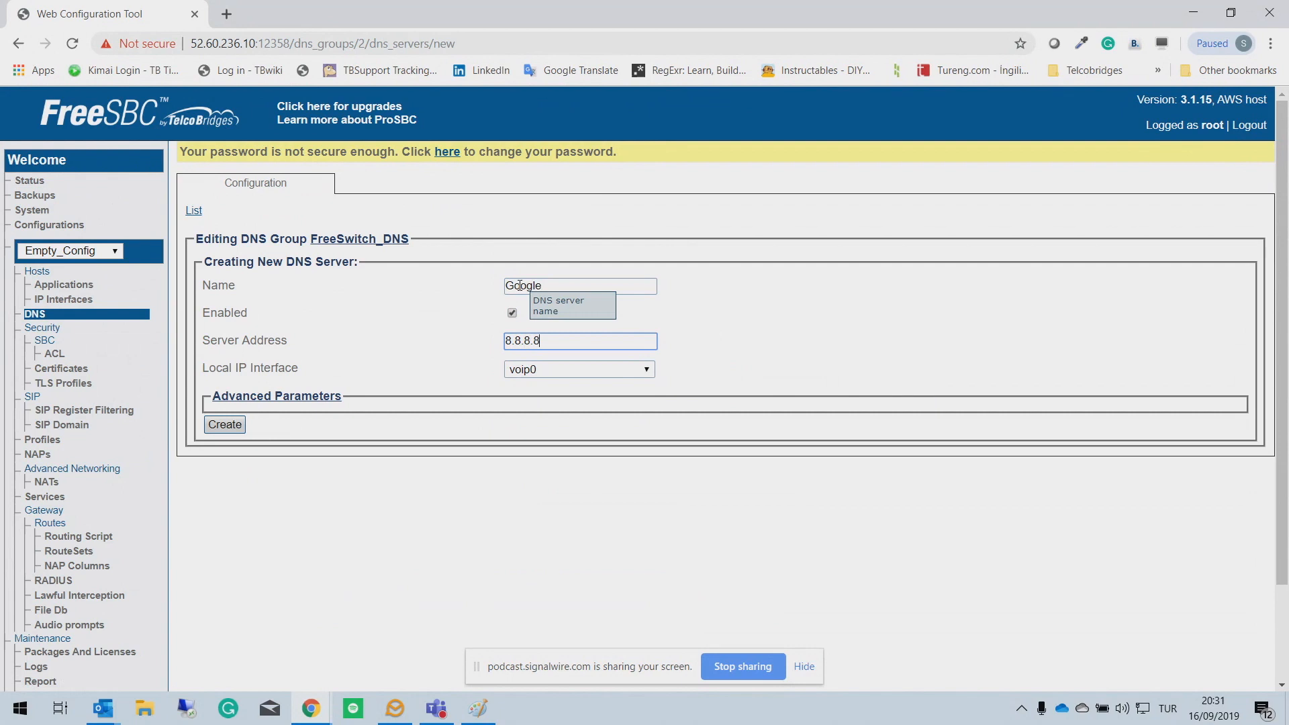
left_click(225, 425)
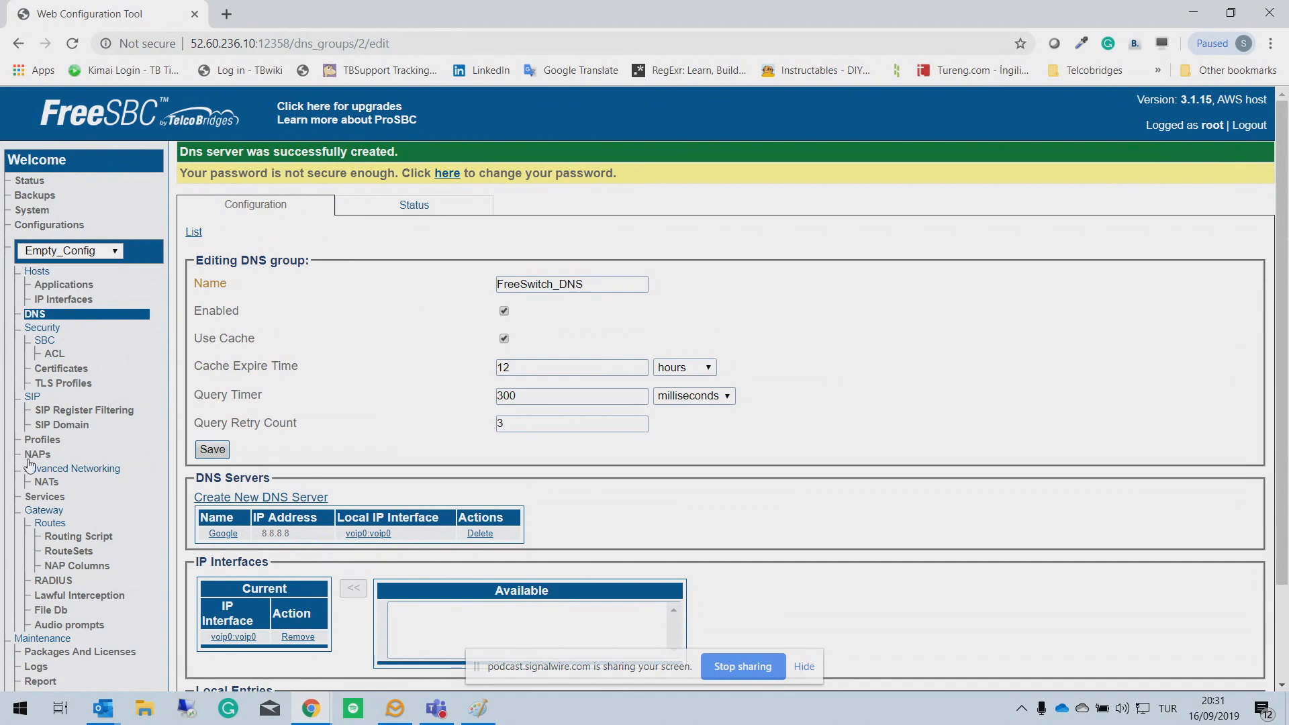
Step: Start static route to_SIPTRUNK with NAP FreeSwitch remapped to NAP SIP_Trunk
left_click(61, 525)
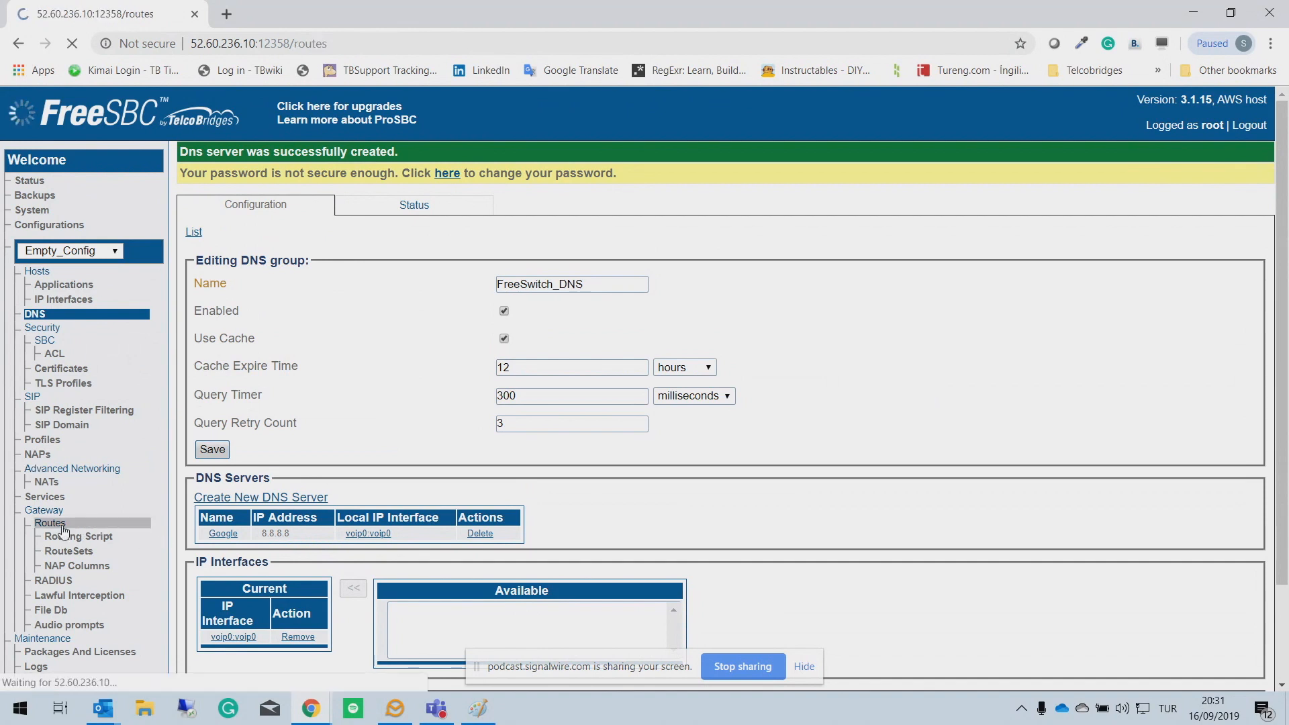
left_click(228, 282)
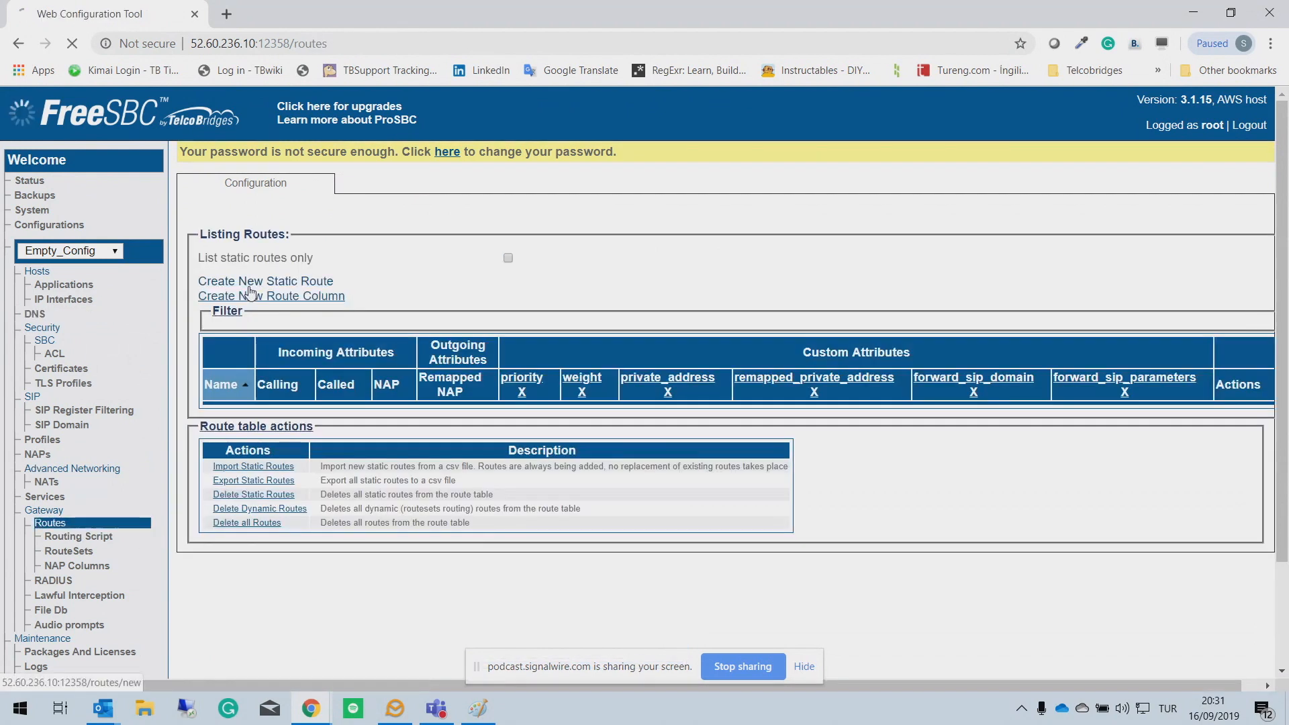
left_click(510, 267)
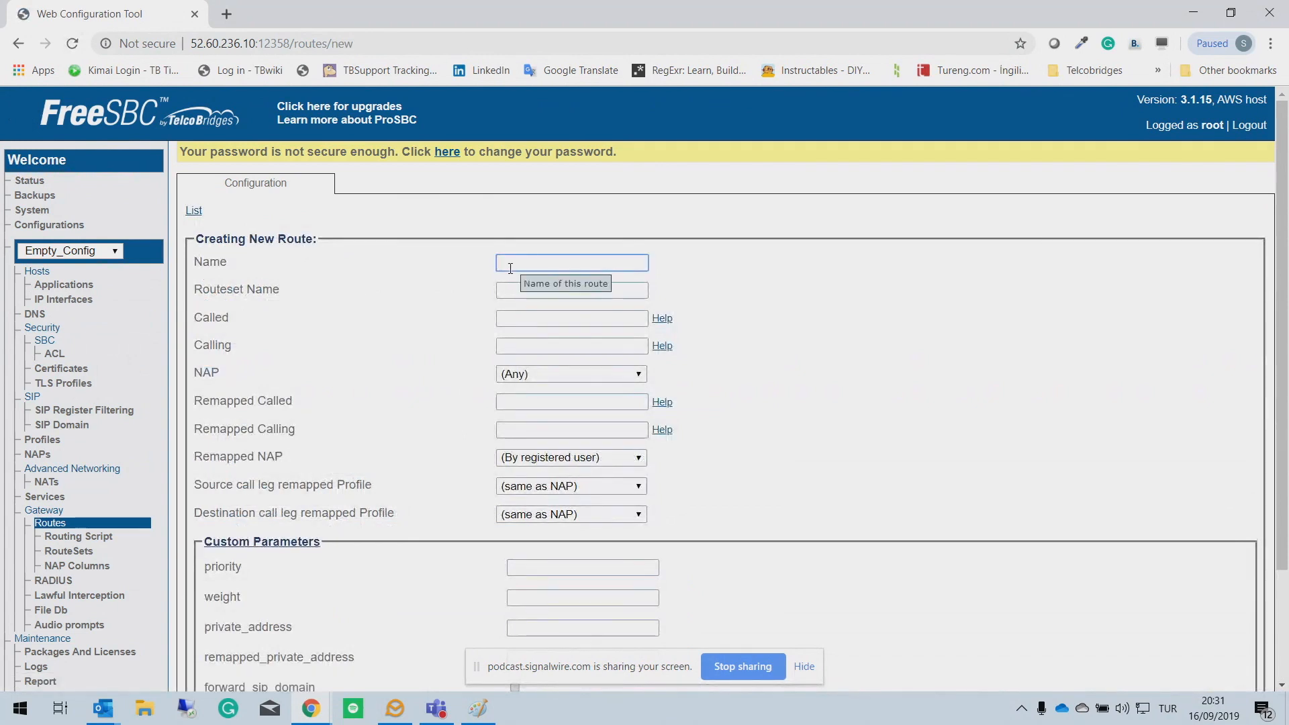
type("to_SIPTRUNK")
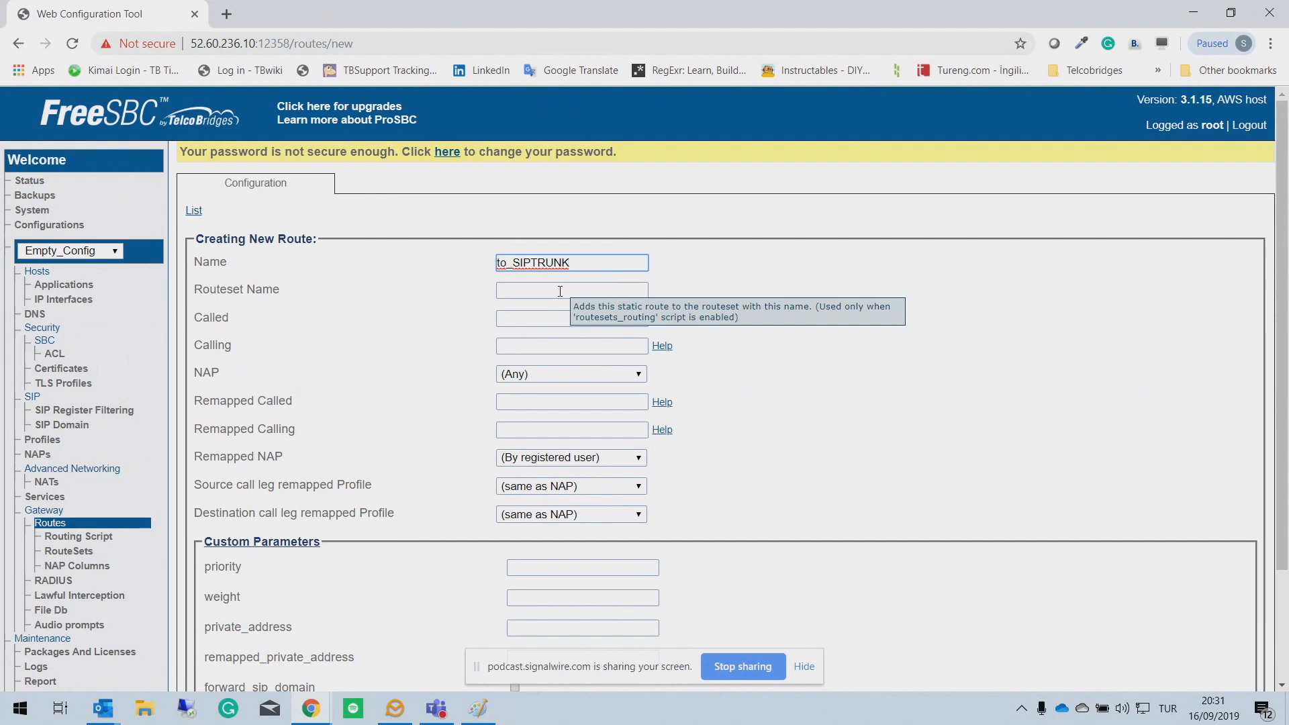
left_click(637, 374)
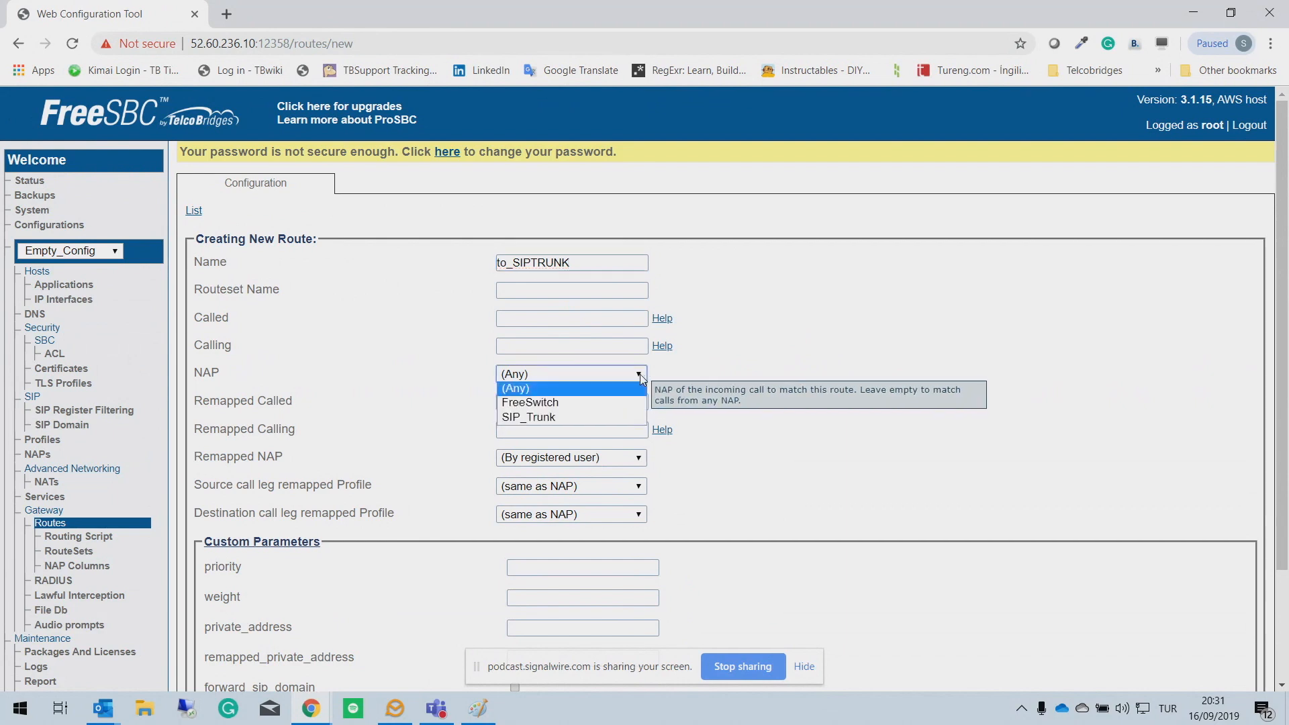
left_click(577, 402)
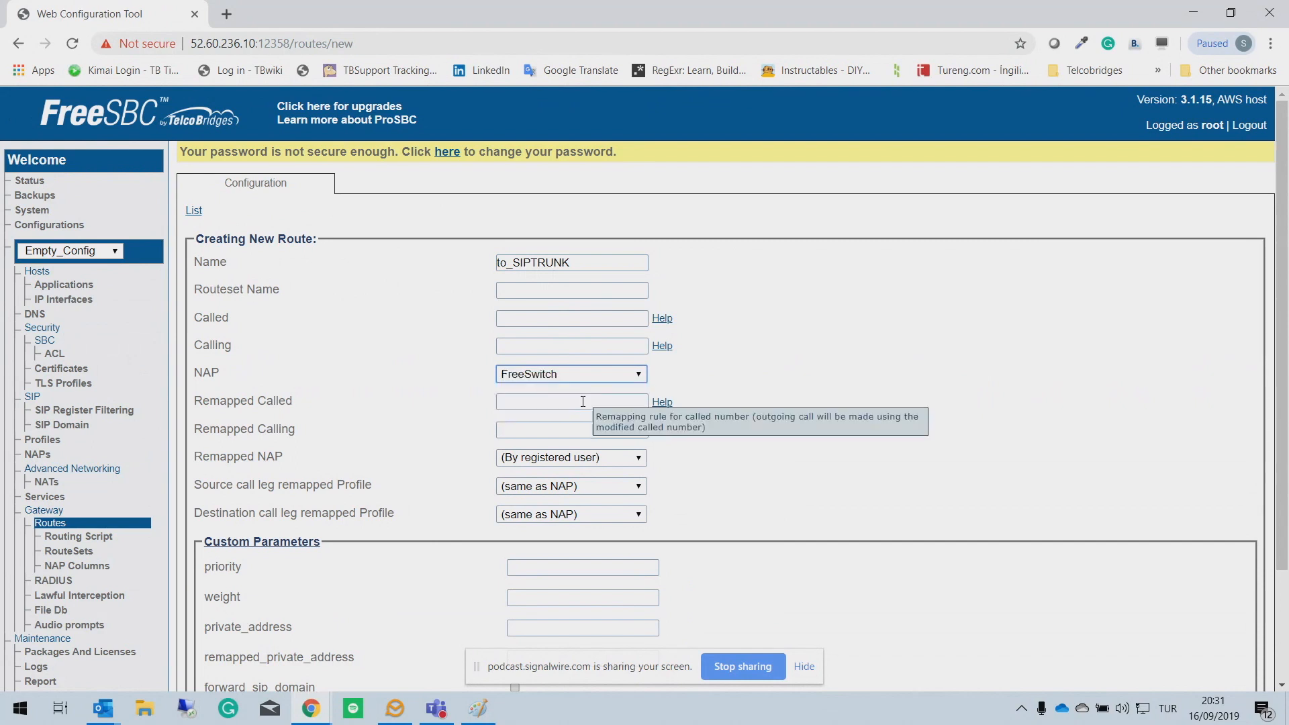
left_click(624, 459)
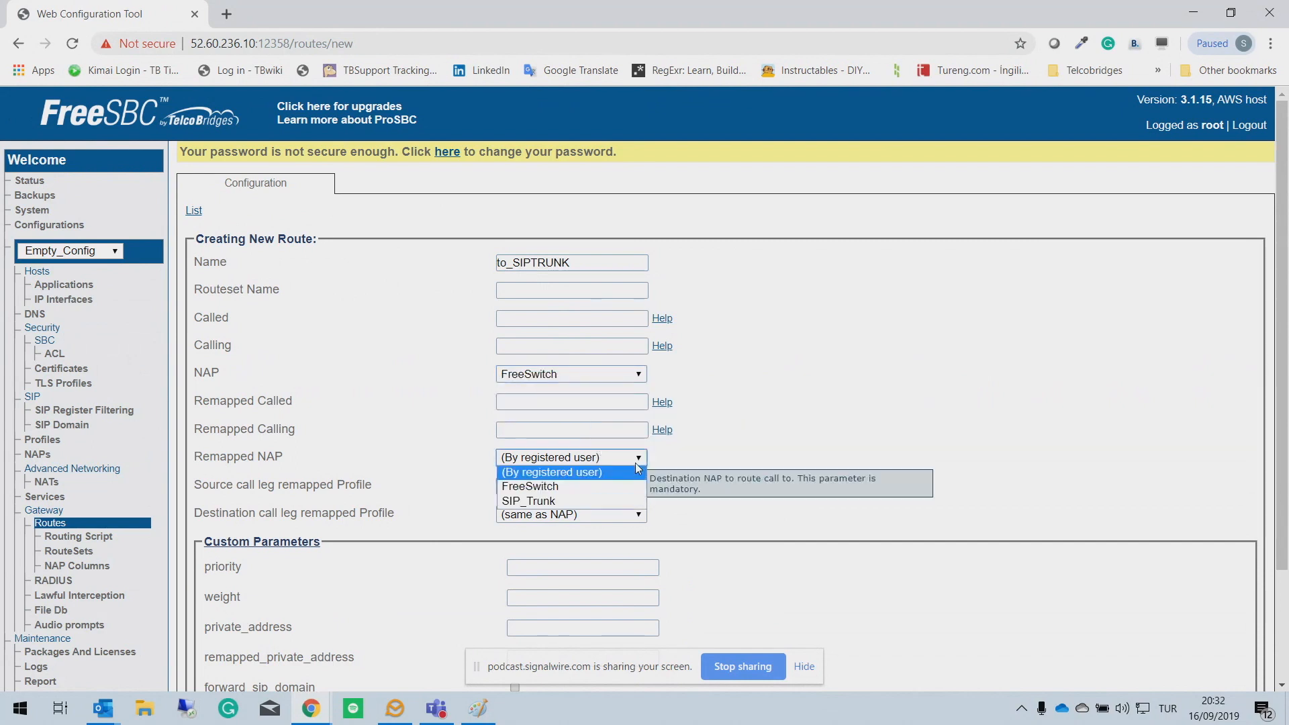
left_click(557, 501)
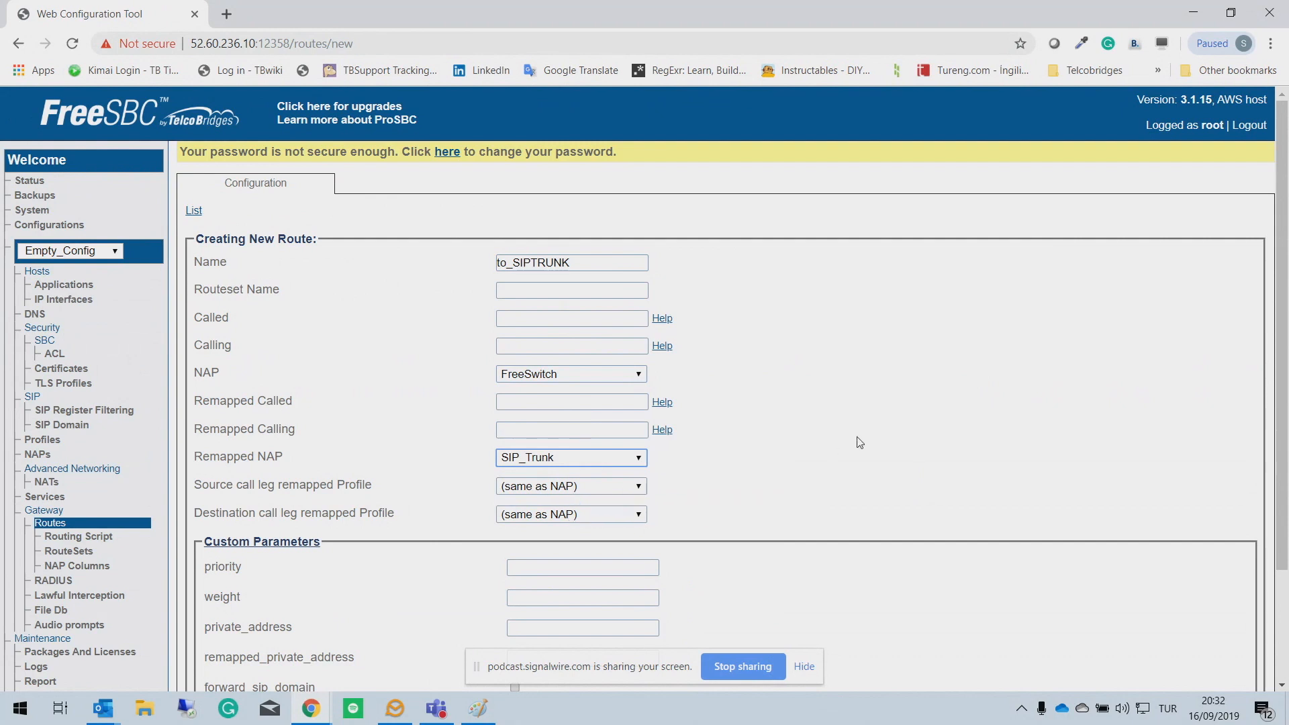
Step: Leave the Called number empty so any number matches, and create the to_SIPTRUNK route
scroll(858, 443, "down", 2)
scroll(695, 419, "up", 2)
mouse_move(221, 348)
mouse_move(524, 324)
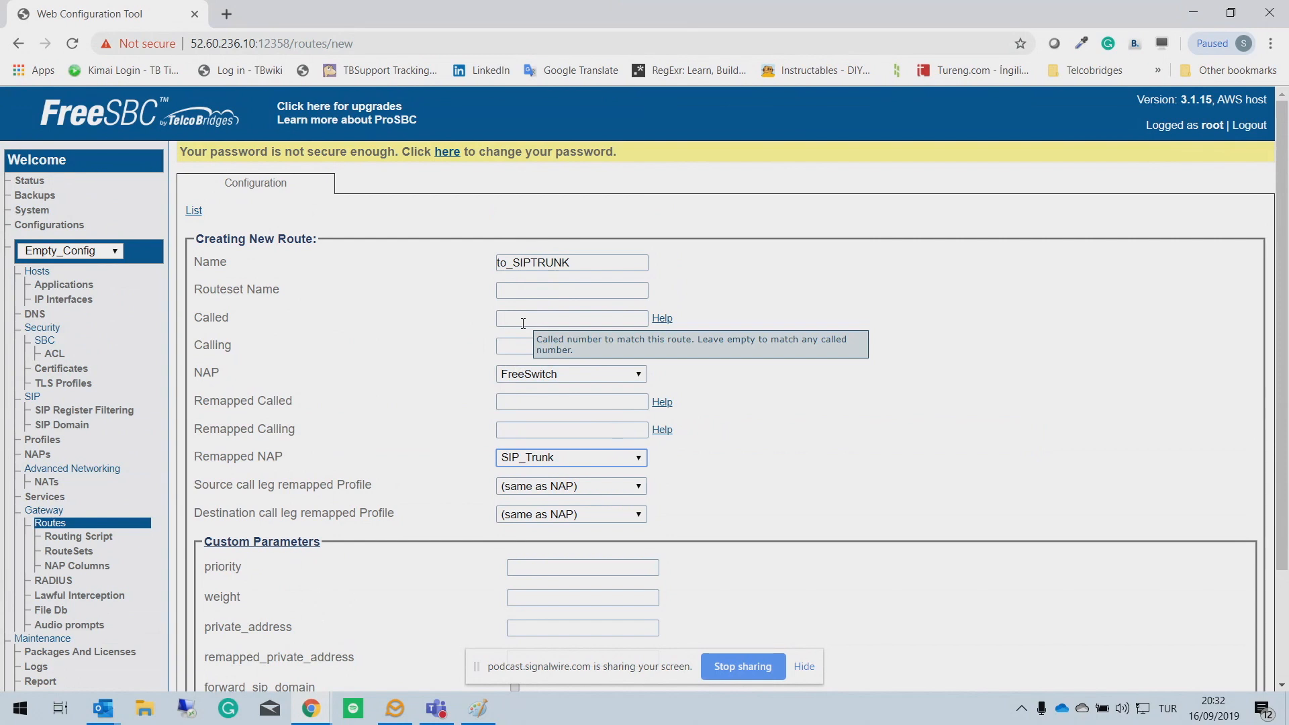
left_click(523, 319)
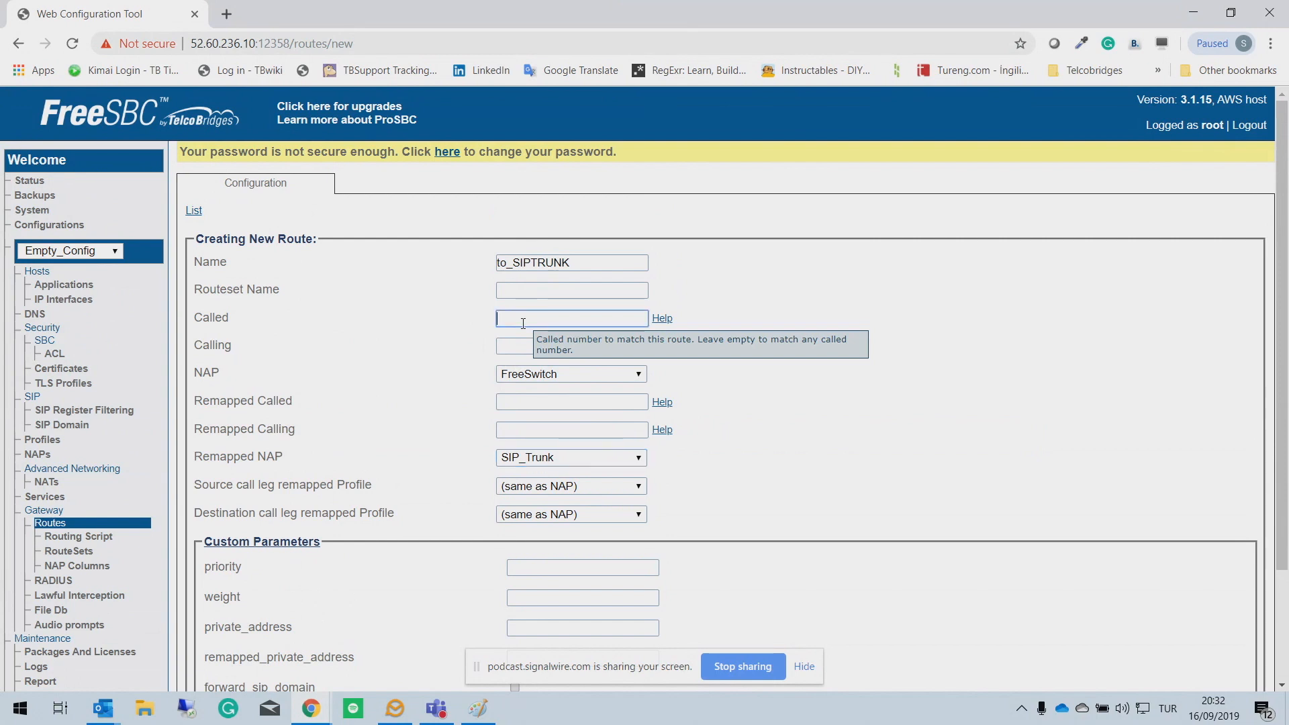
scroll(523, 323, "down", 2)
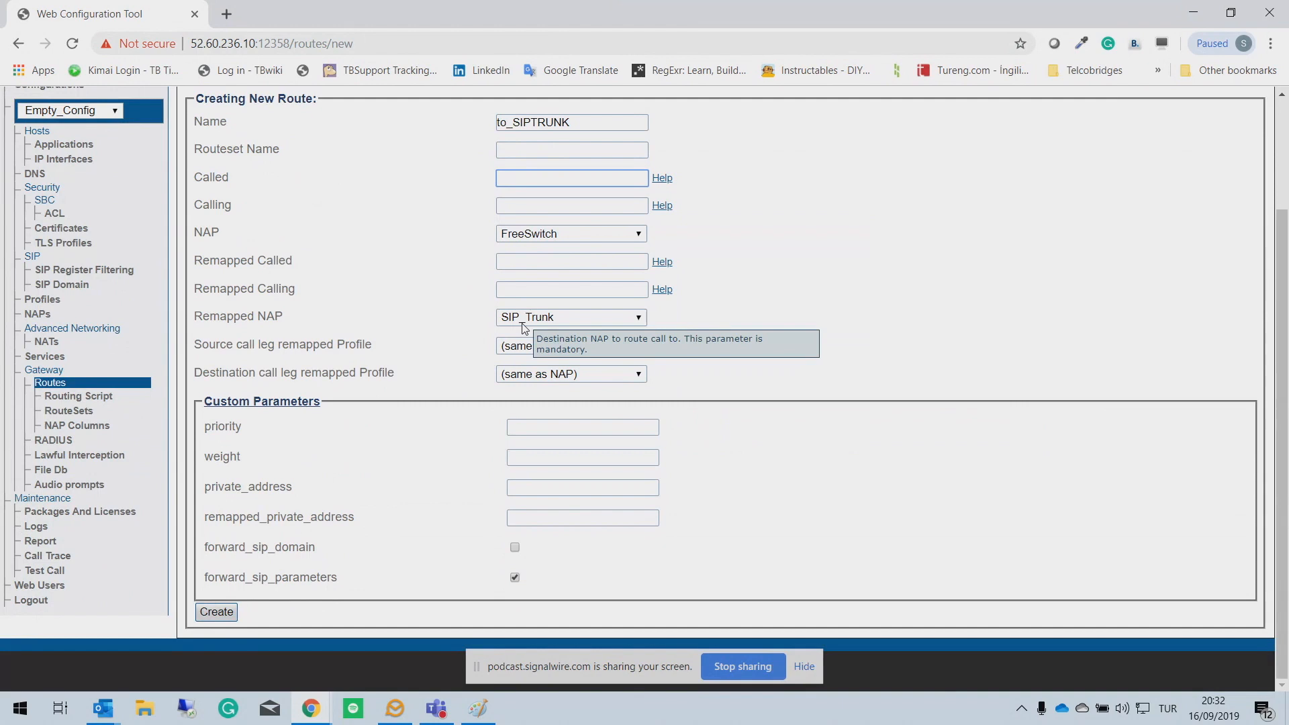
scroll(523, 325, "up", 2)
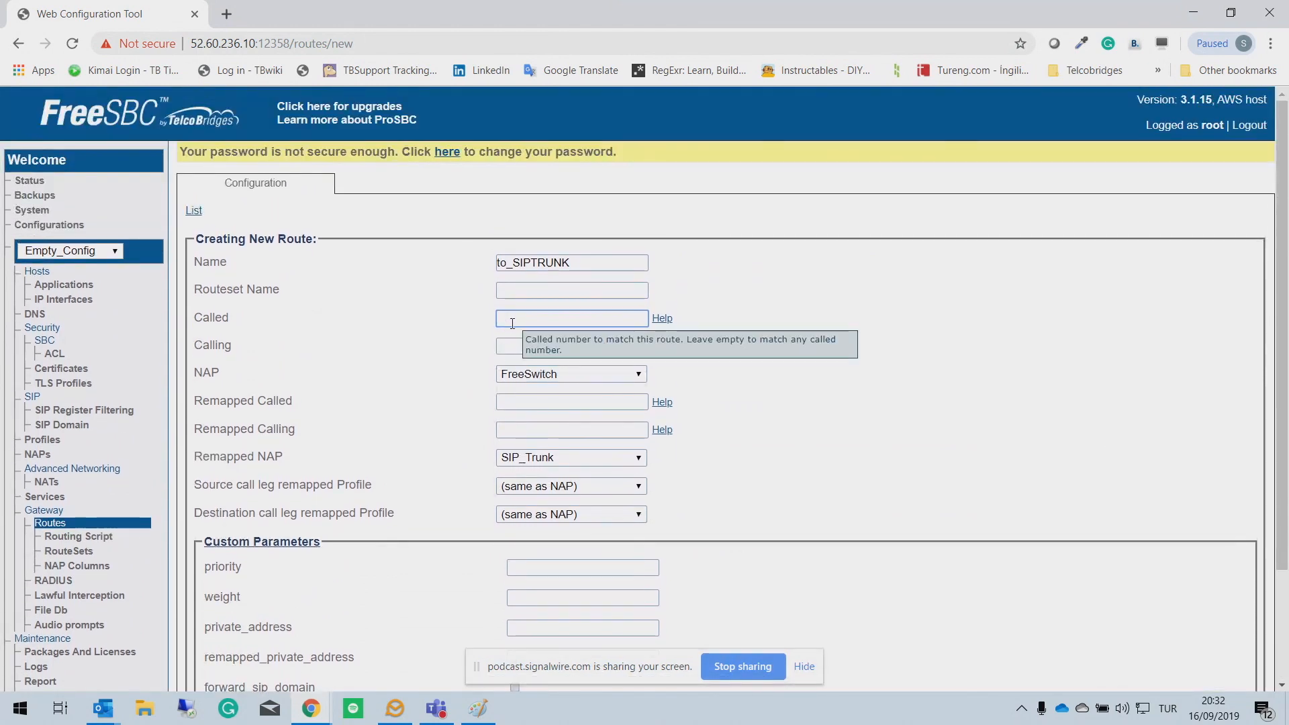
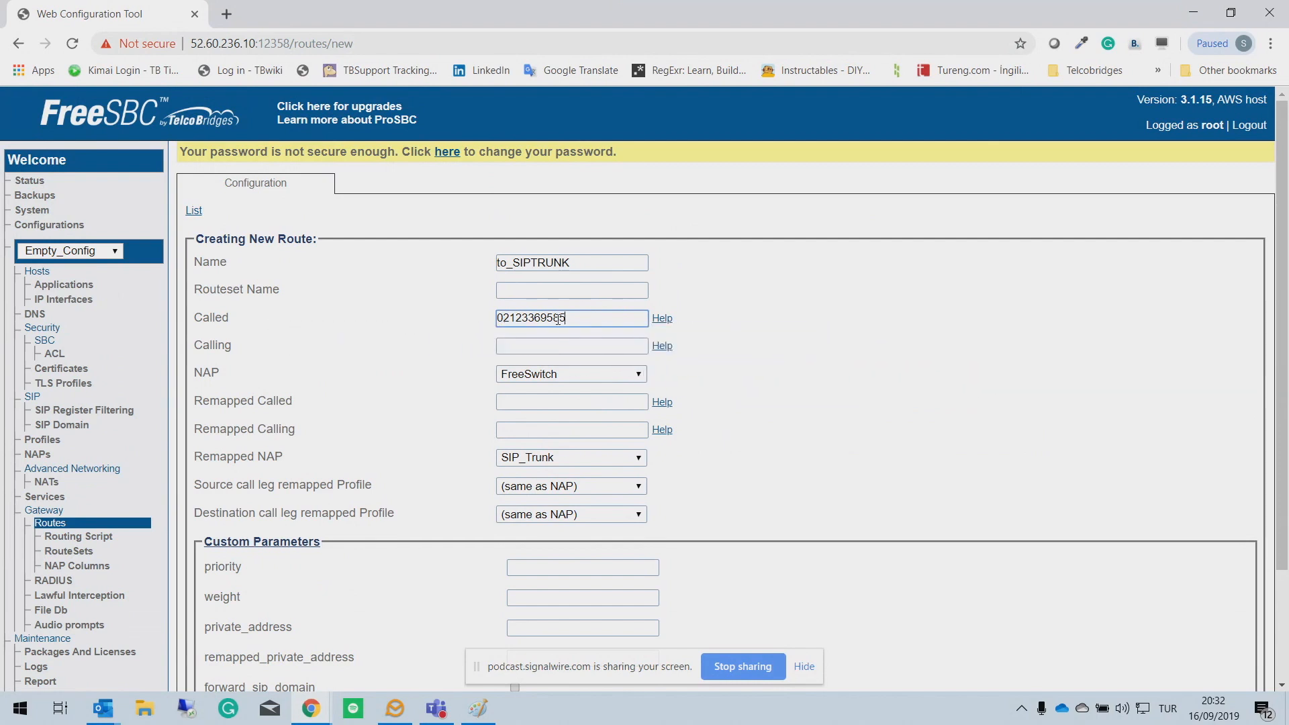
left_click_drag(564, 317, 493, 317)
scroll(683, 378, "down", 2)
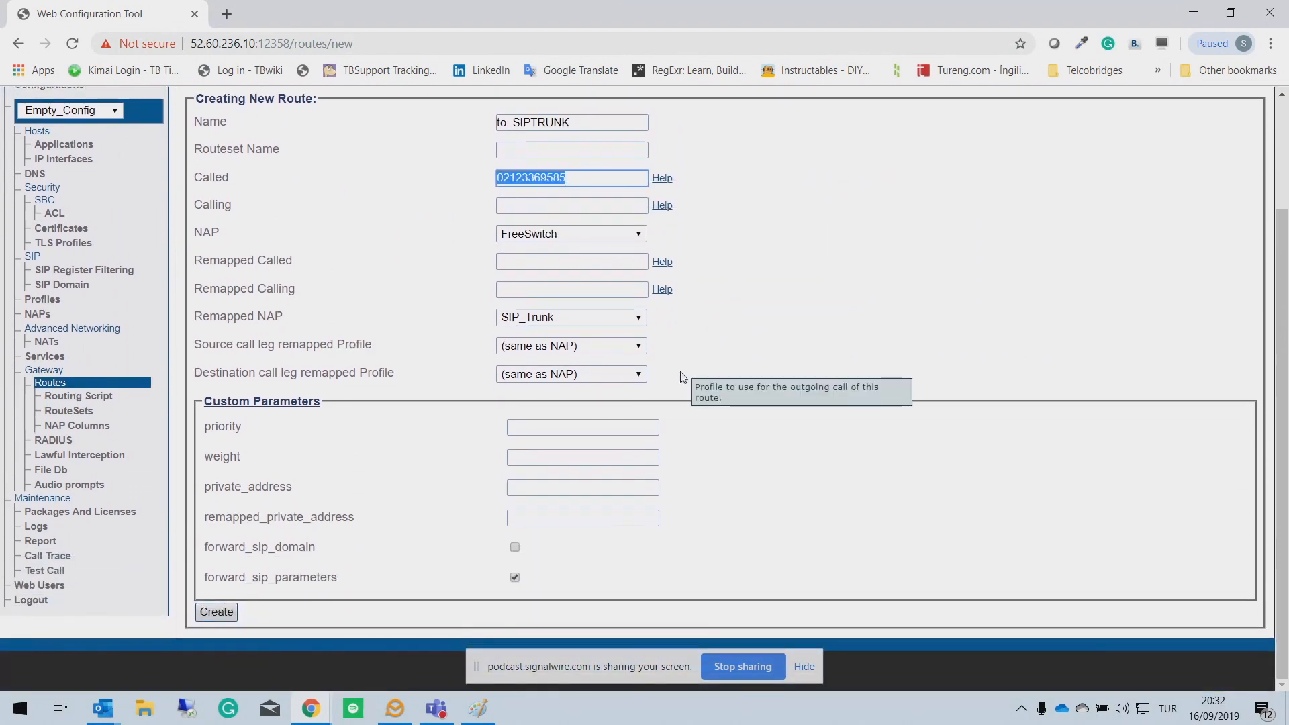
key("BackSpace")
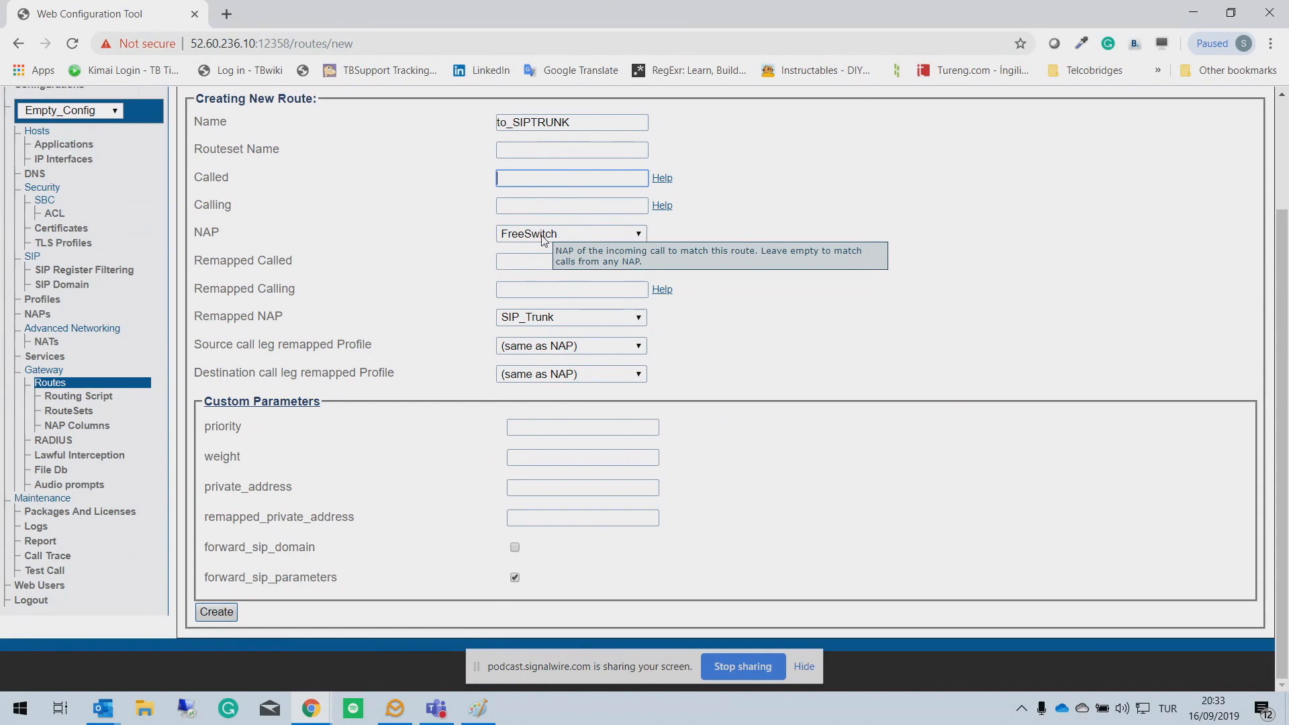
left_click(210, 618)
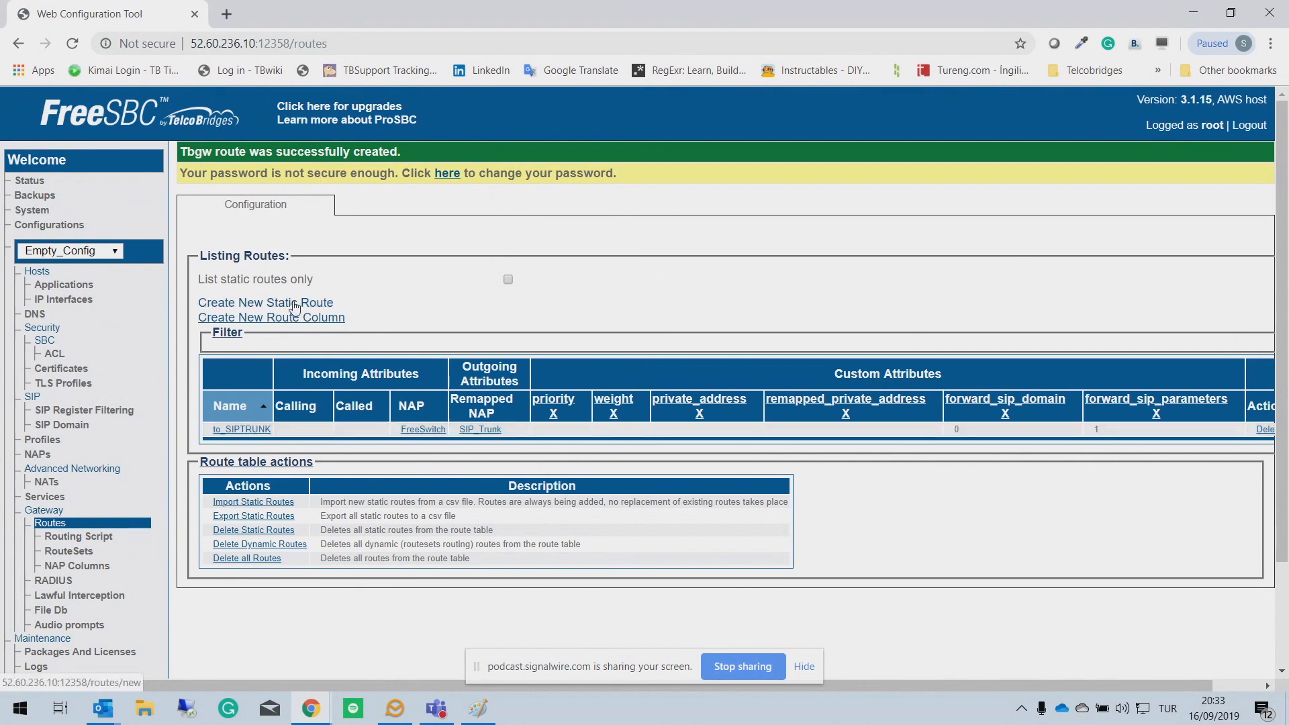
Step: Create static route from_SIPTRUNK sending SIP_Trunk calls to FreeSwitch, then open the System page
left_click(294, 303)
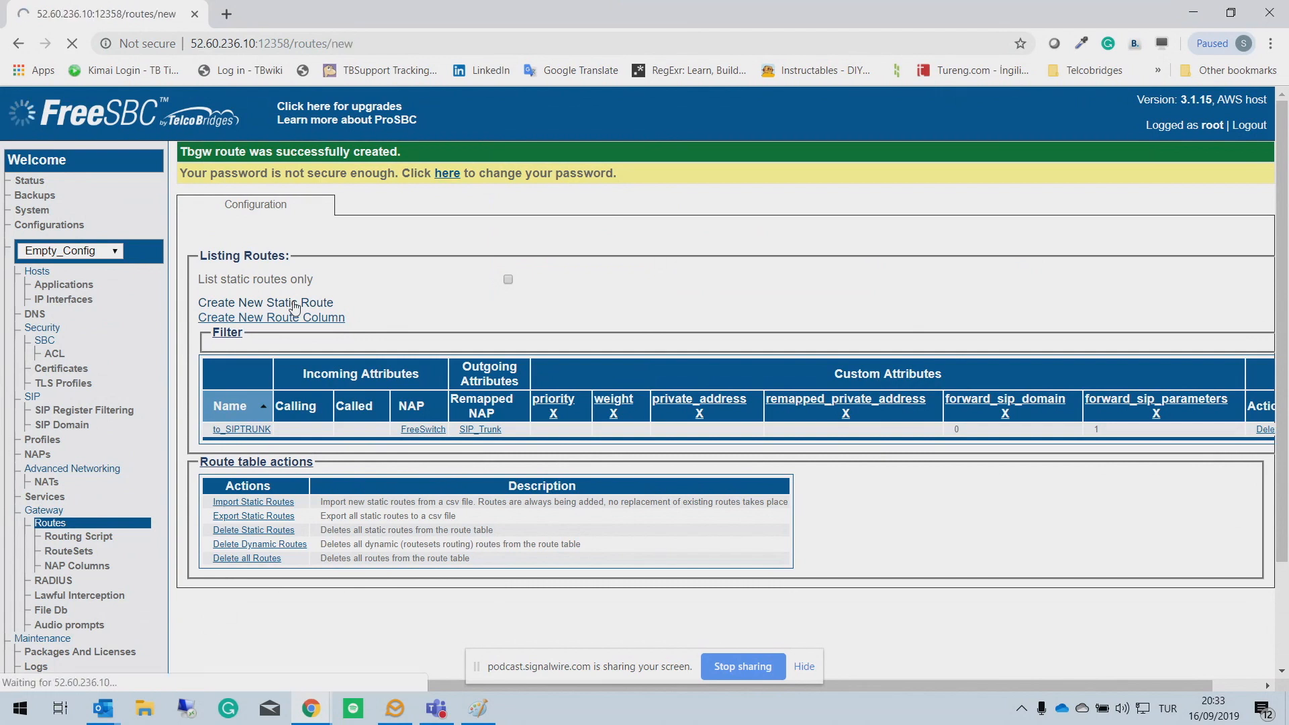
left_click(528, 269)
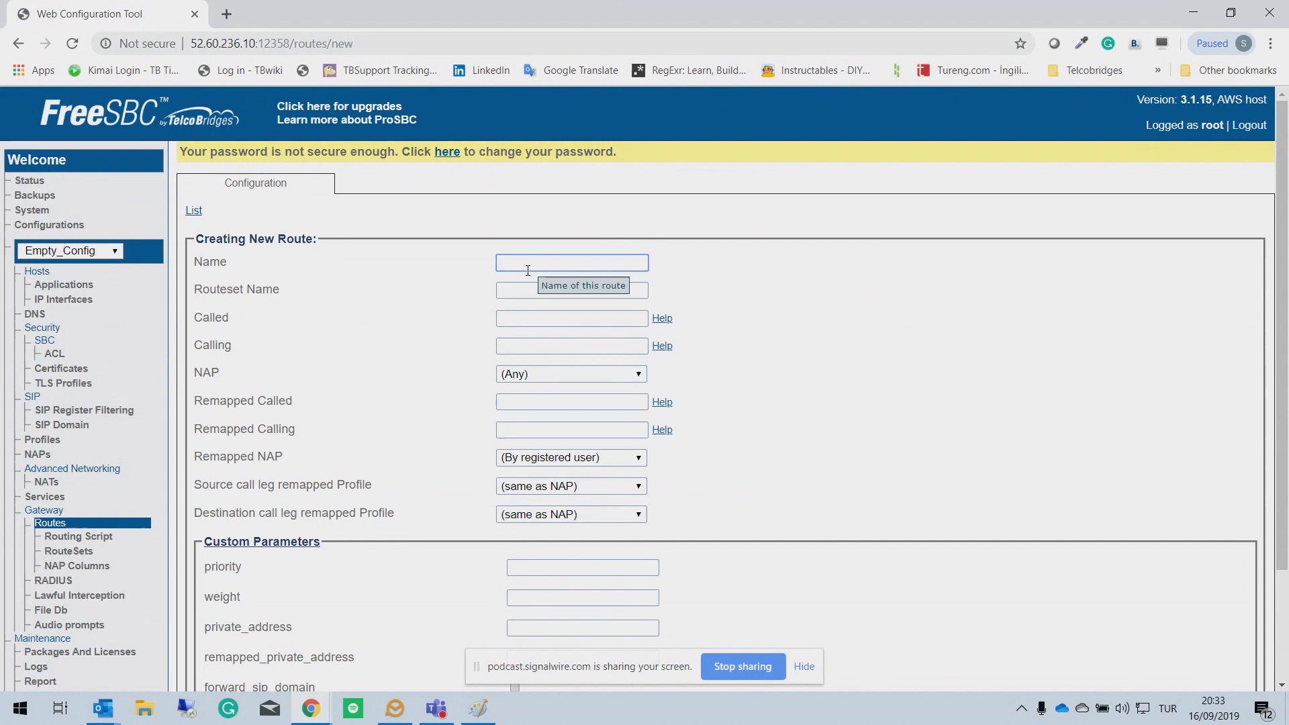
type("from_SIPTRUNK")
left_click(531, 373)
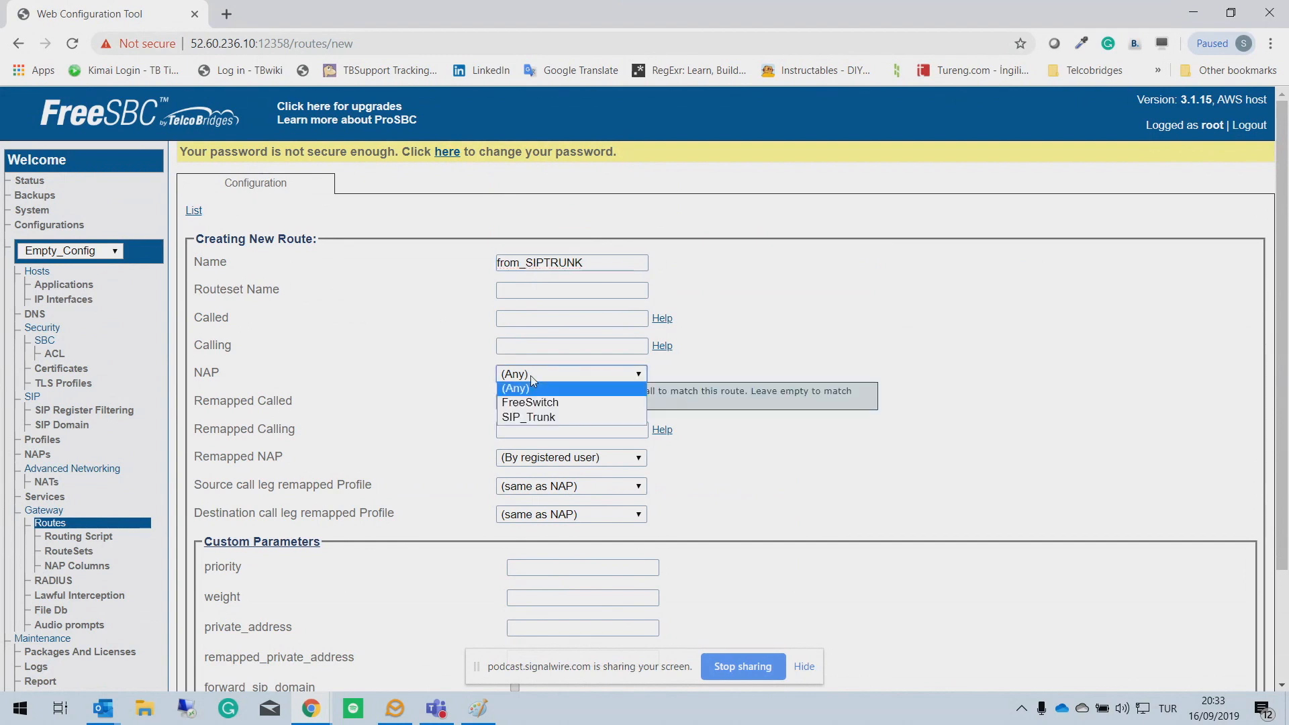
left_click(529, 418)
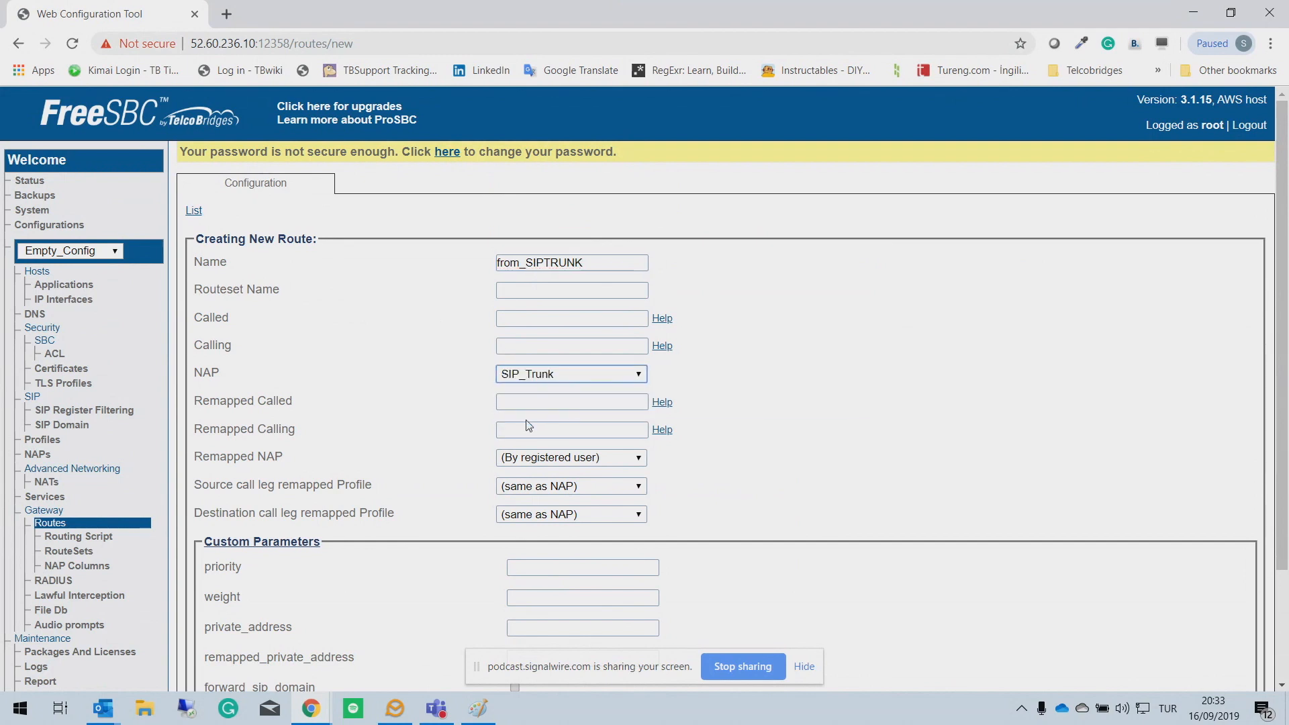
left_click(541, 458)
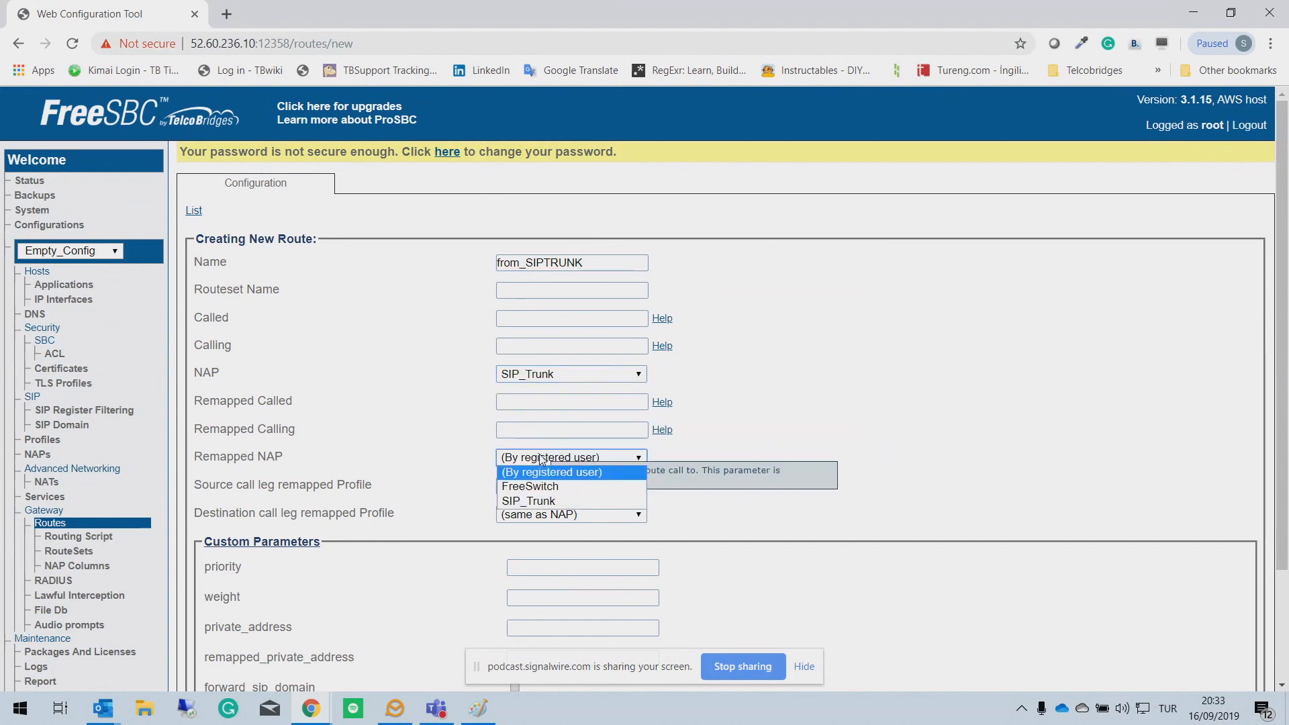
left_click(548, 488)
scroll(1027, 512, "down", 2)
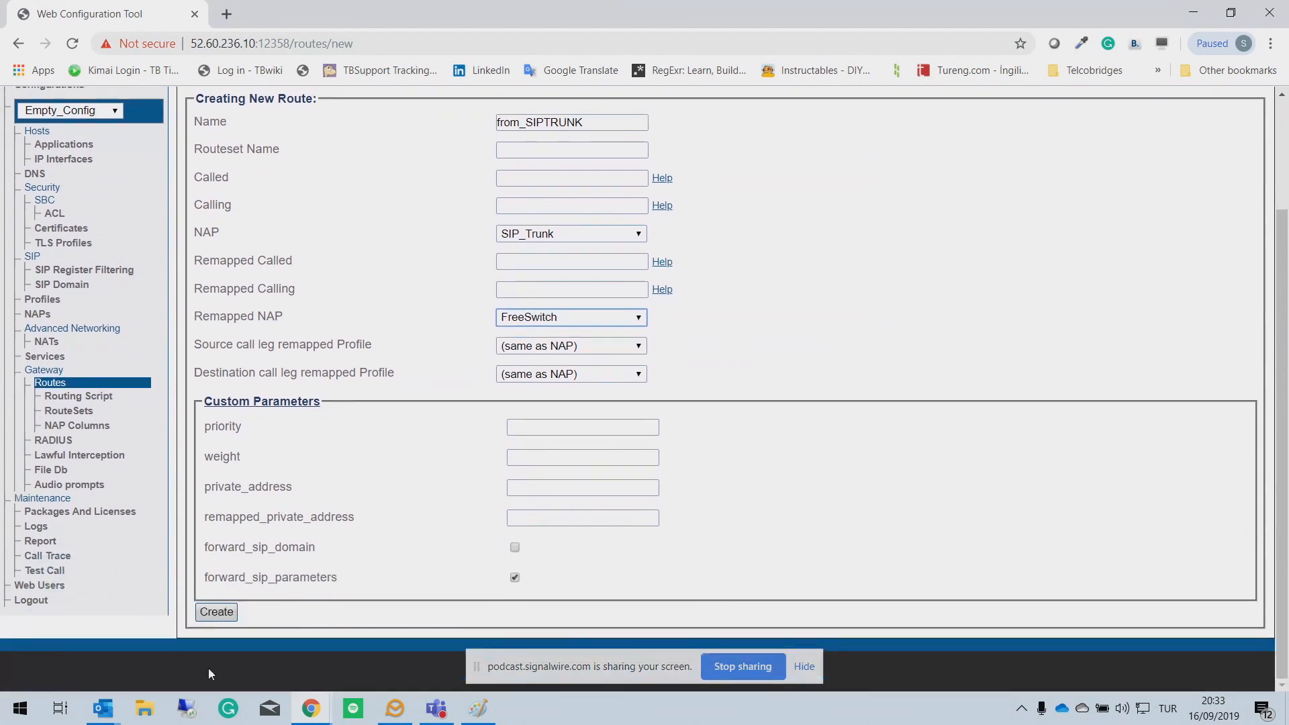
left_click(214, 618)
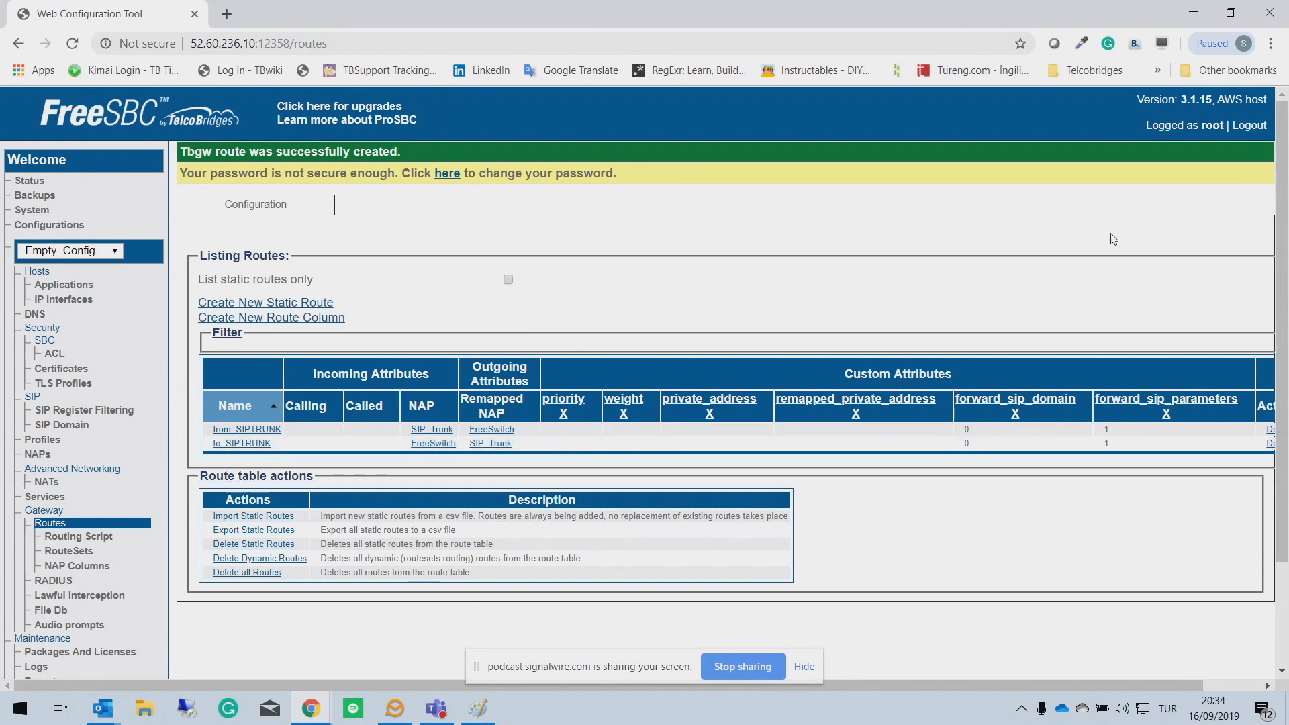
left_click(58, 214)
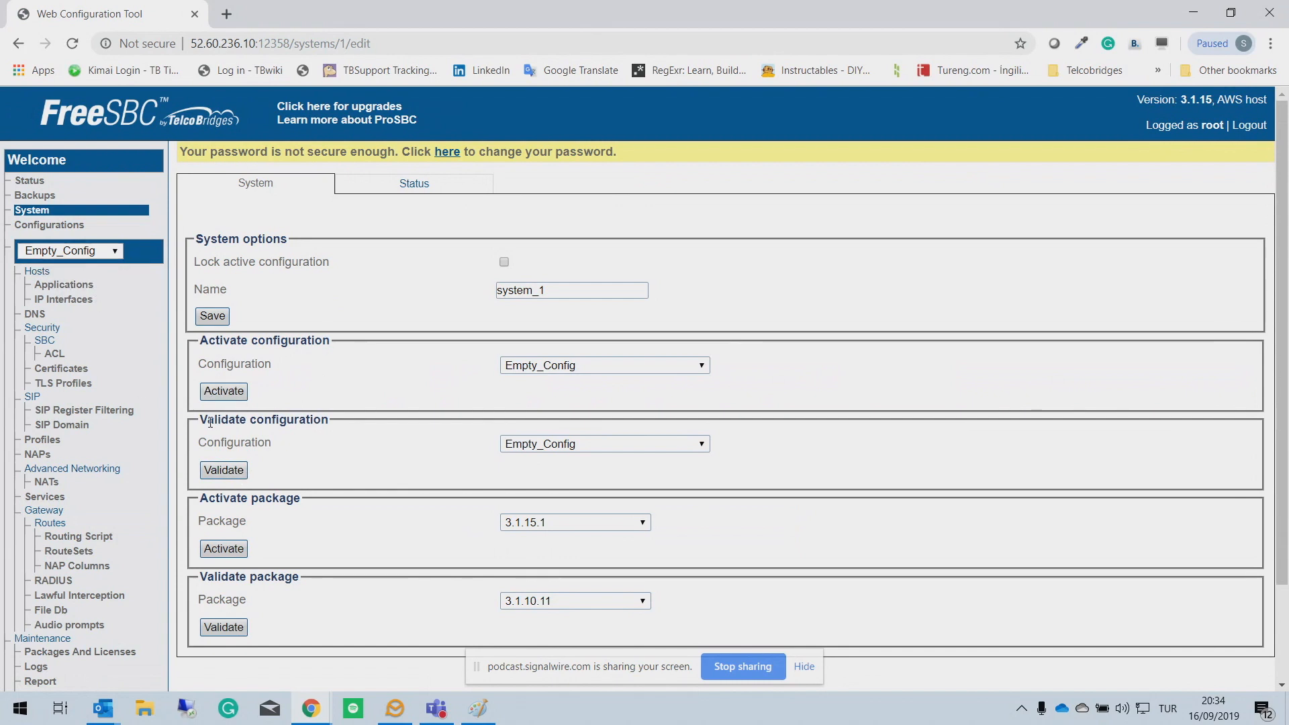
Step: Validate the Empty_Config configuration
left_click_drag(207, 420, 332, 430)
left_click_drag(200, 340, 323, 343)
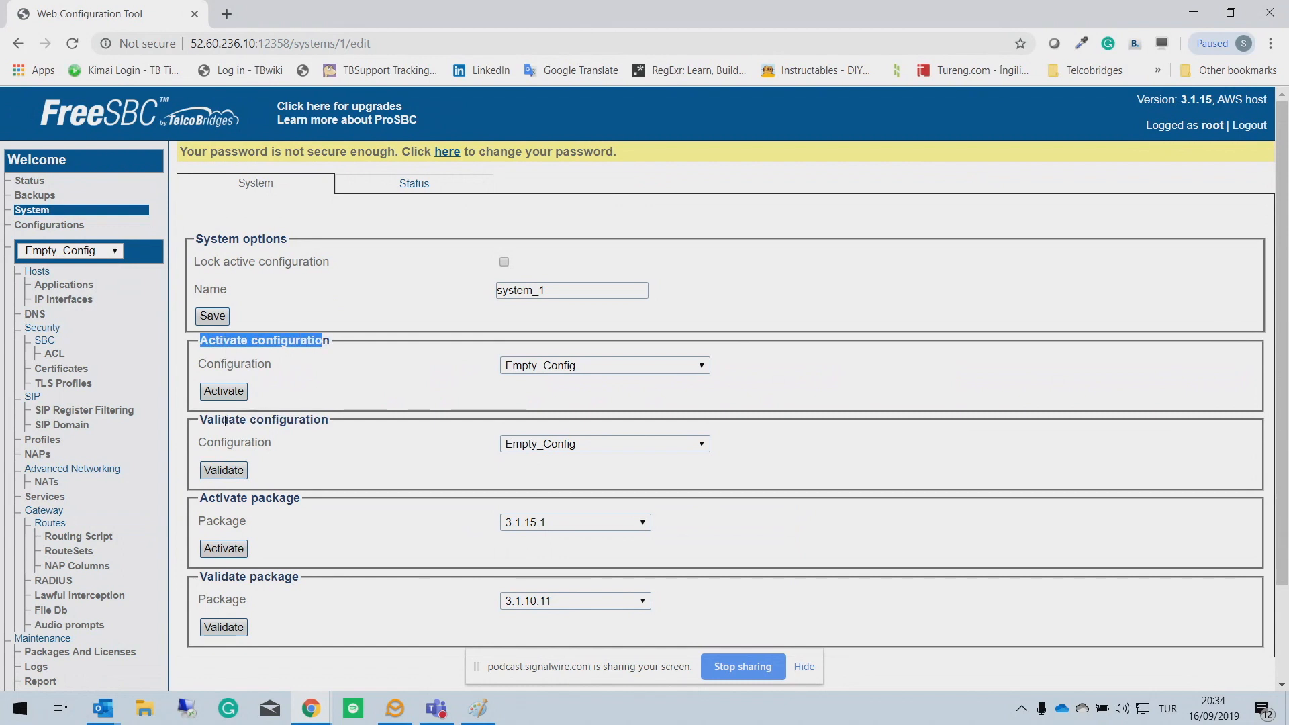
left_click(227, 470)
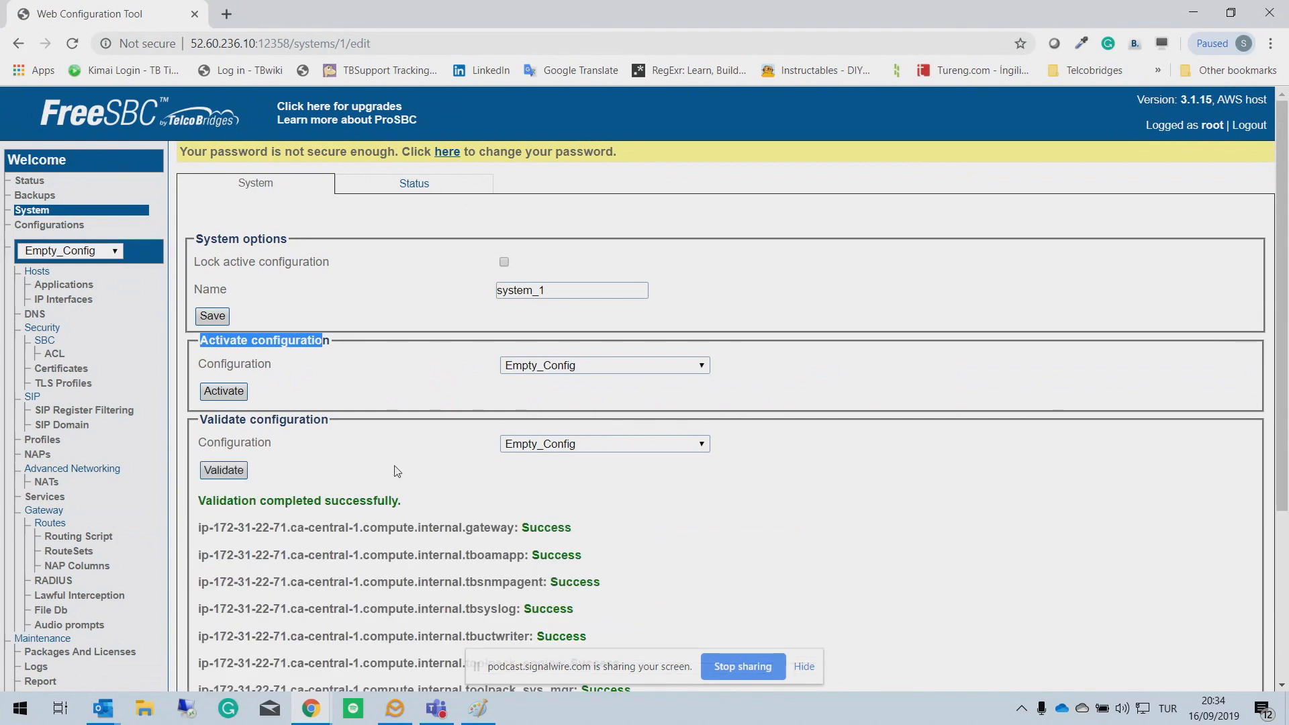
scroll(437, 470, "down", 3)
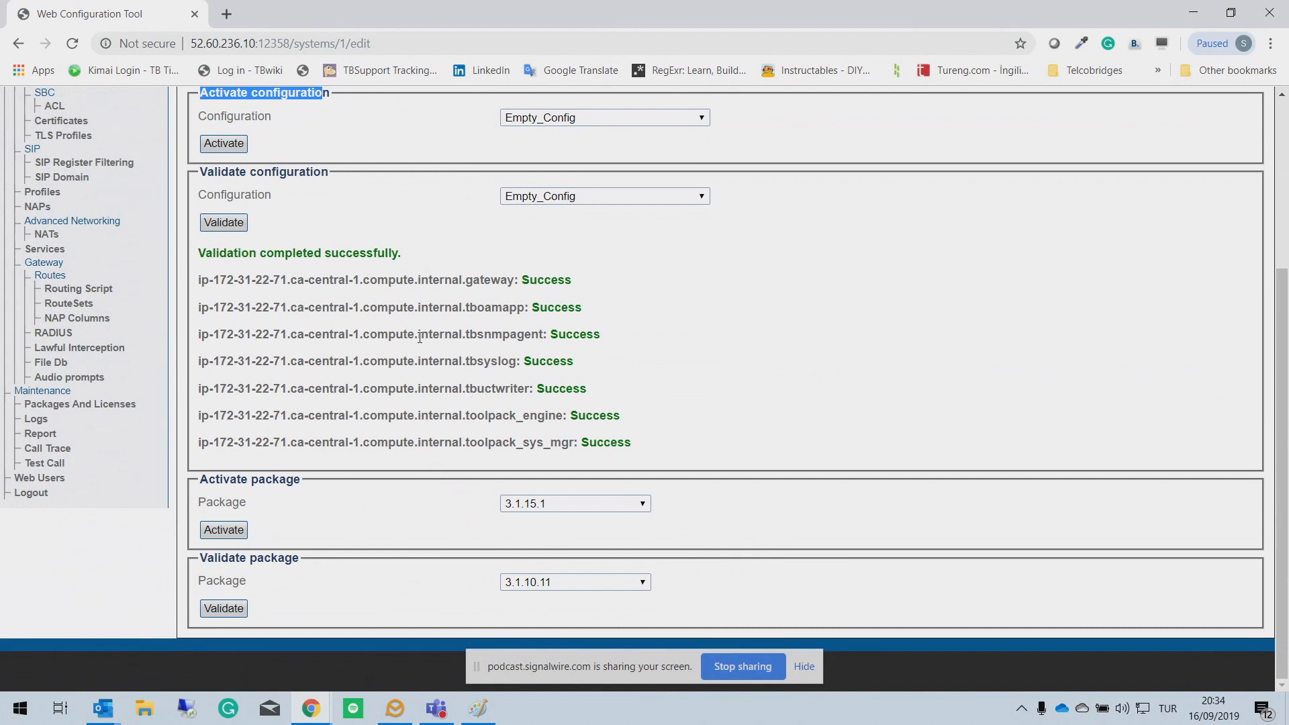
scroll(420, 337, "up", 1)
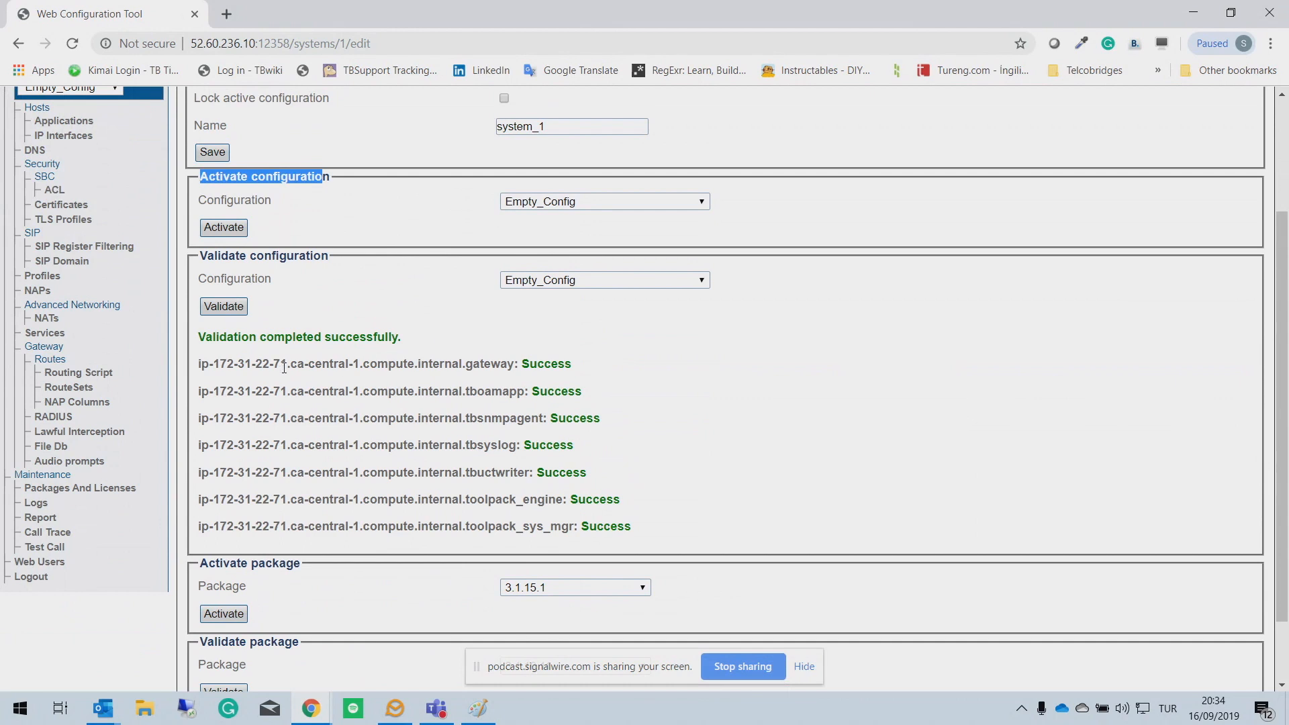
Step: Activate Empty_Config and view the Status page with every service reporting Success
left_click(241, 232)
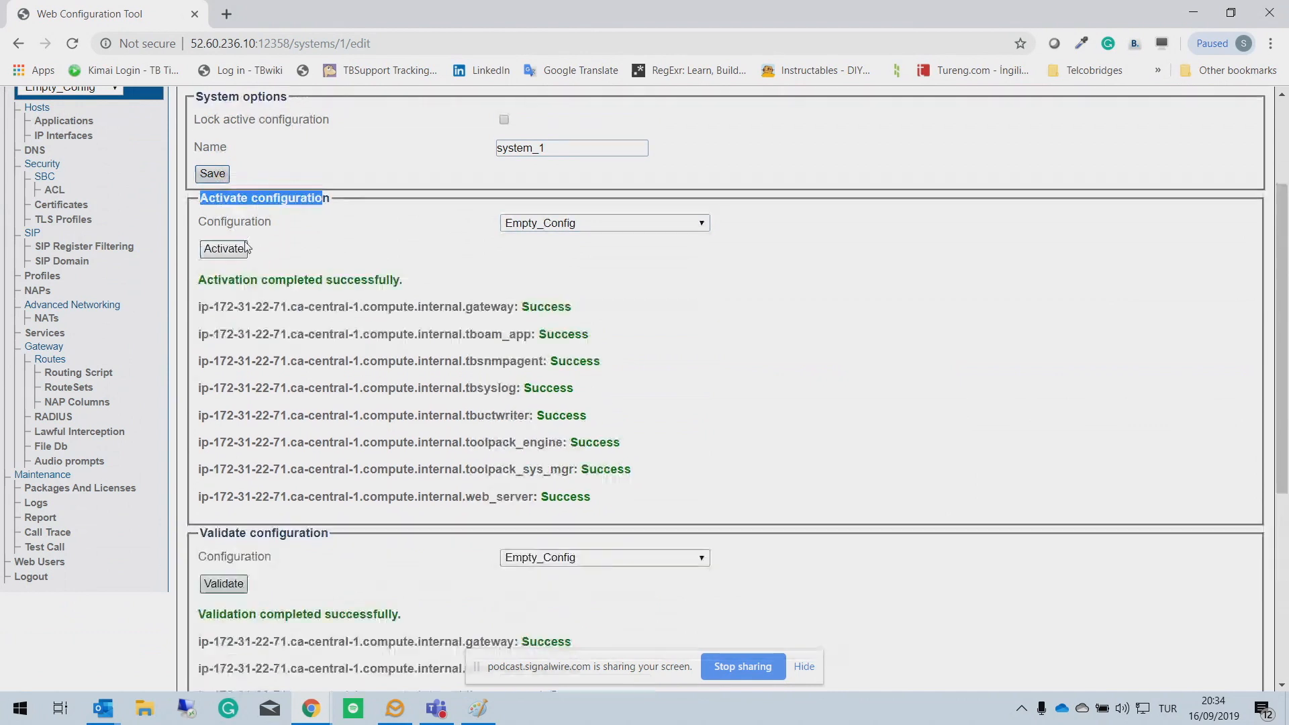
scroll(460, 243, "up", 3)
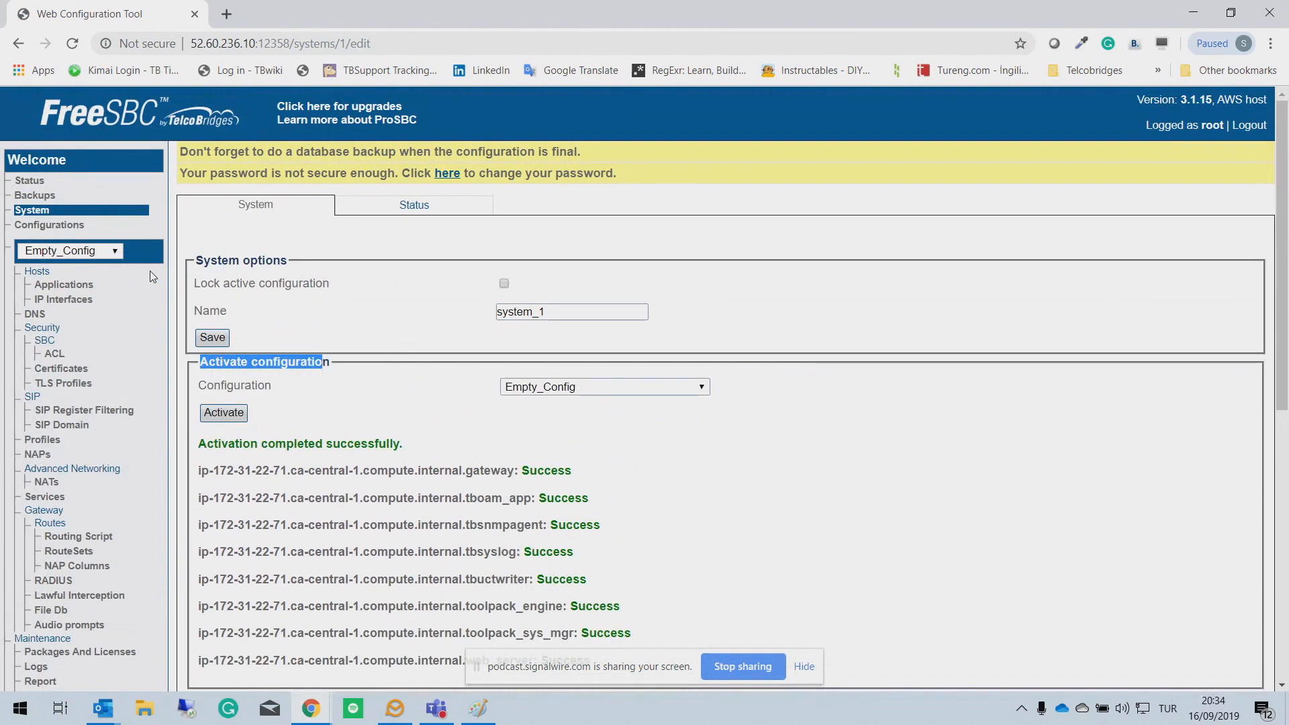
left_click(554, 204)
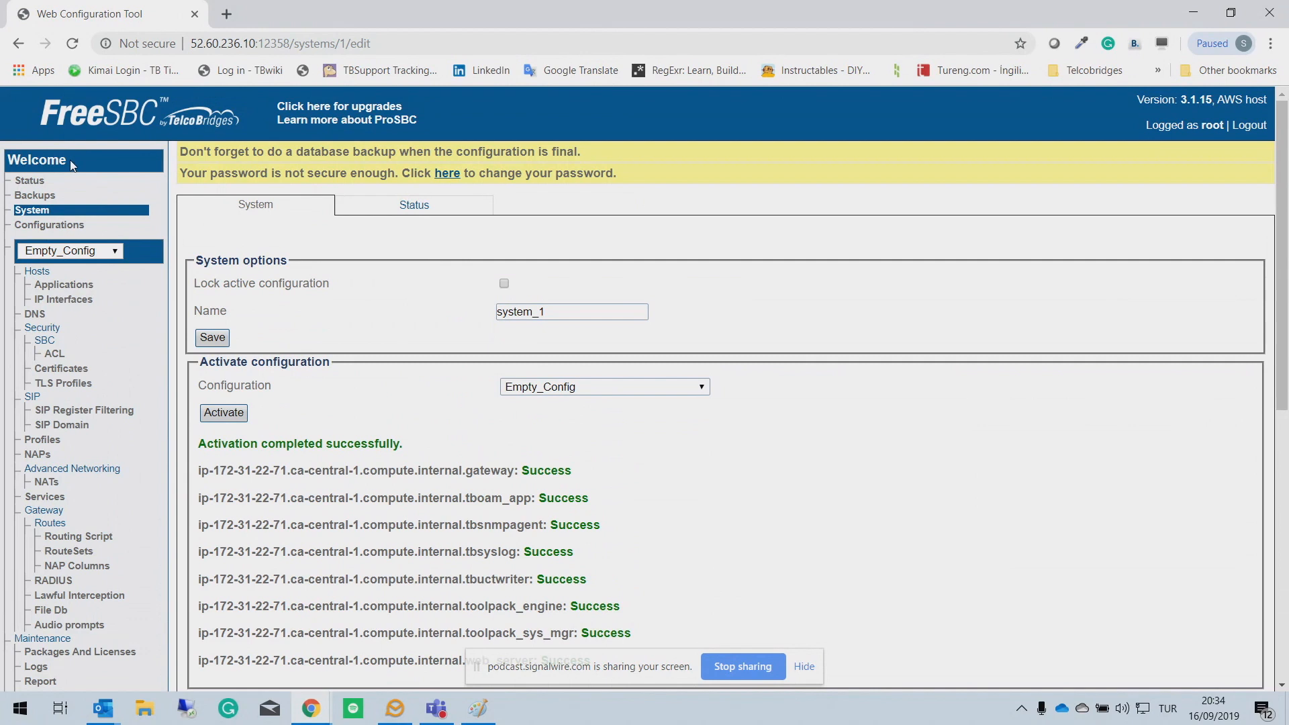
left_click(37, 182)
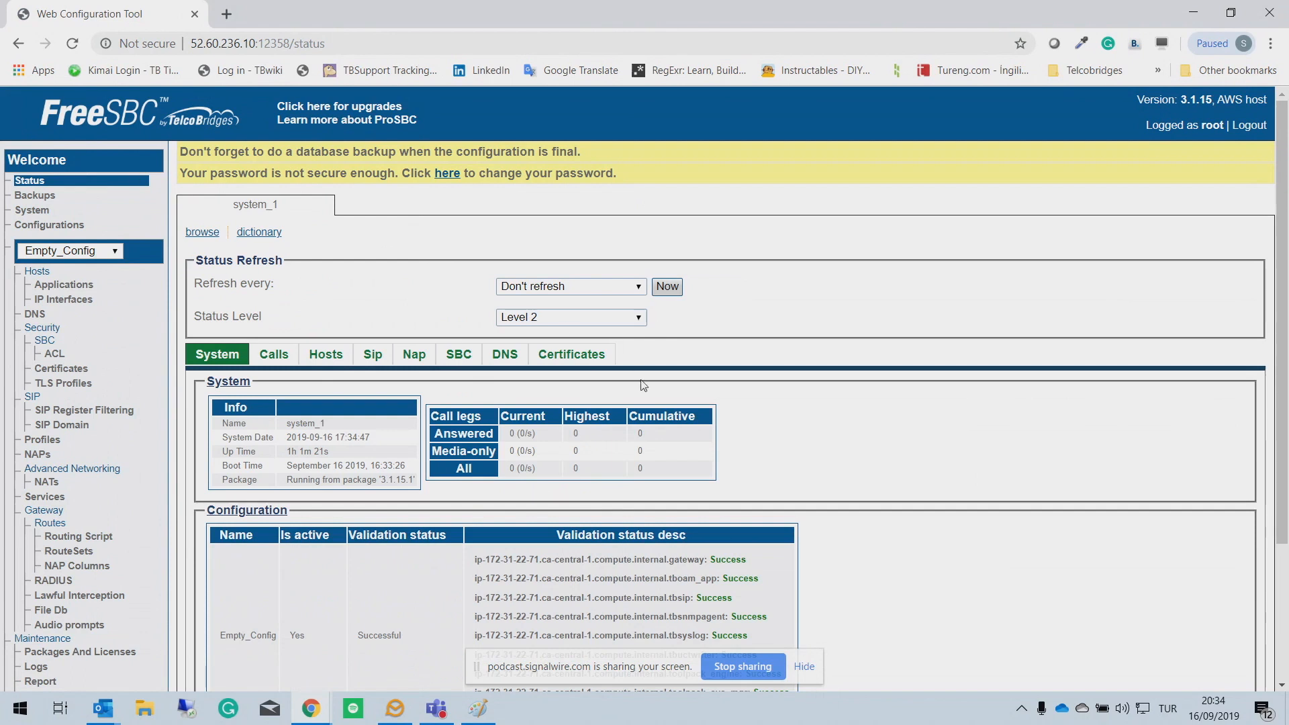
Step: Check NAP availability, call-leg counts and system info on the Status tabs, then open Database Backup
left_click(421, 356)
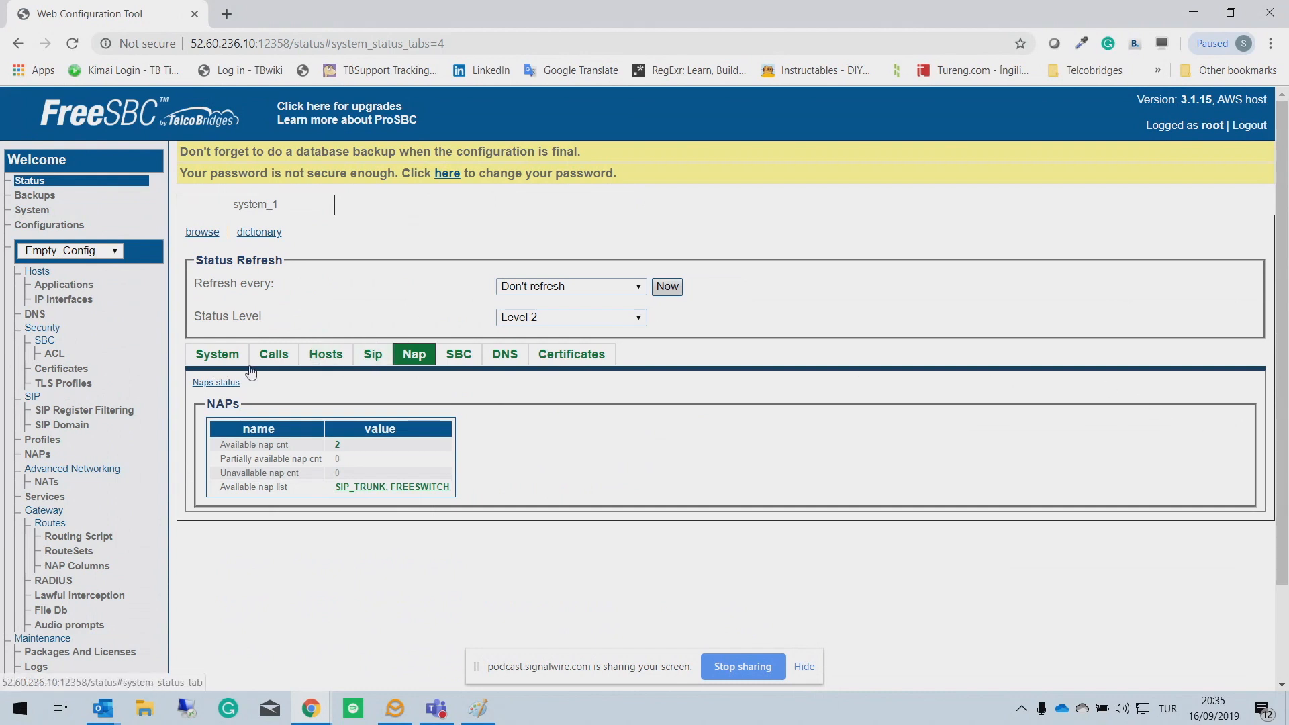
left_click(277, 359)
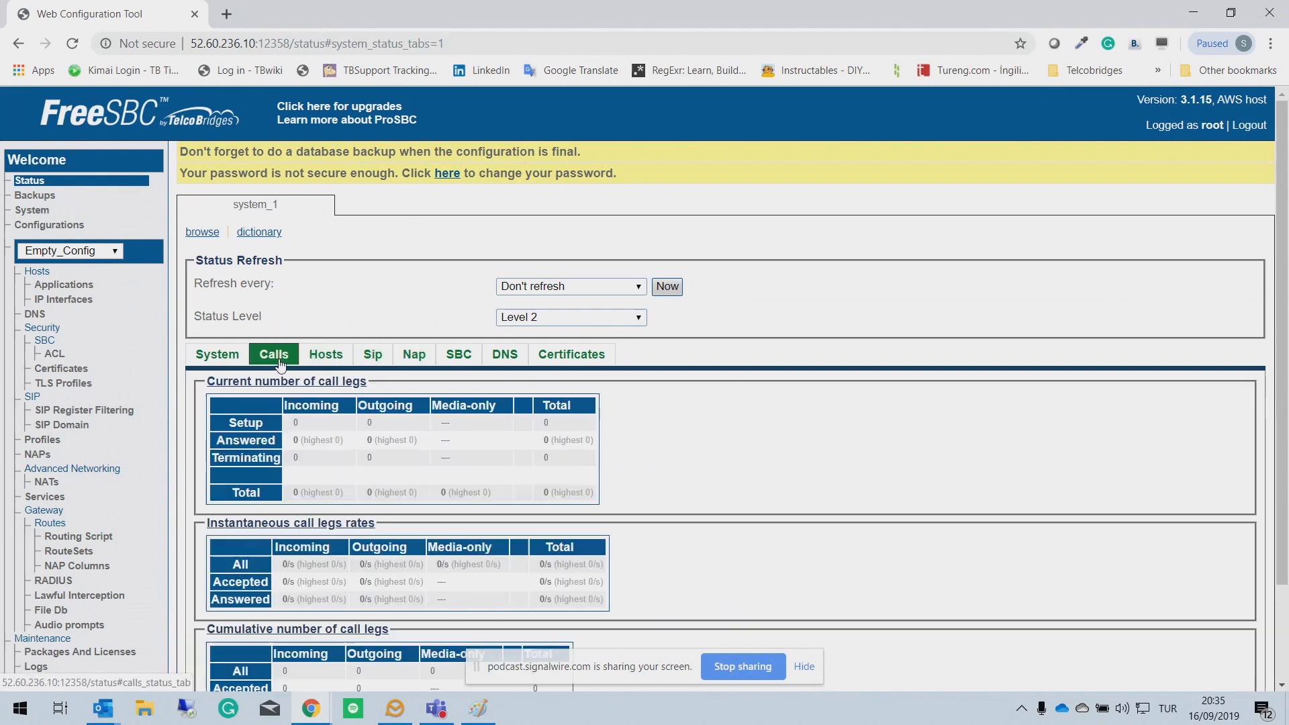
left_click(234, 357)
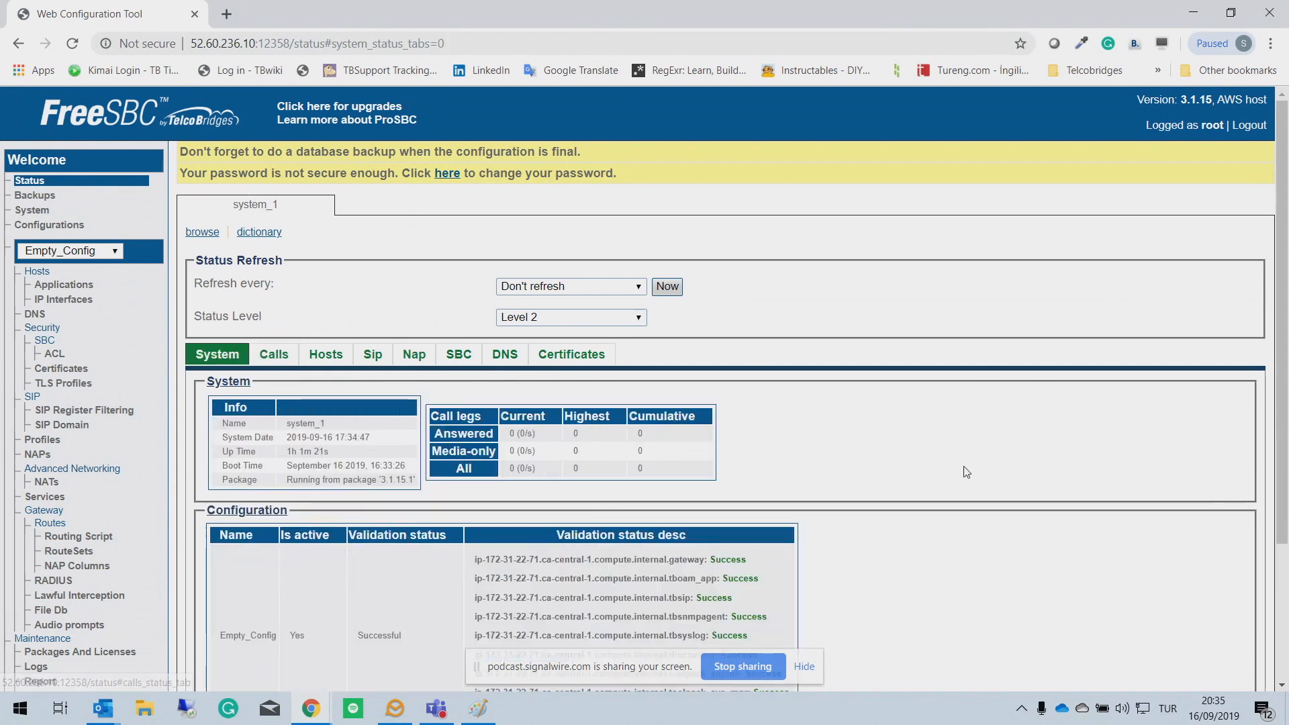
scroll(970, 481, "down", 3)
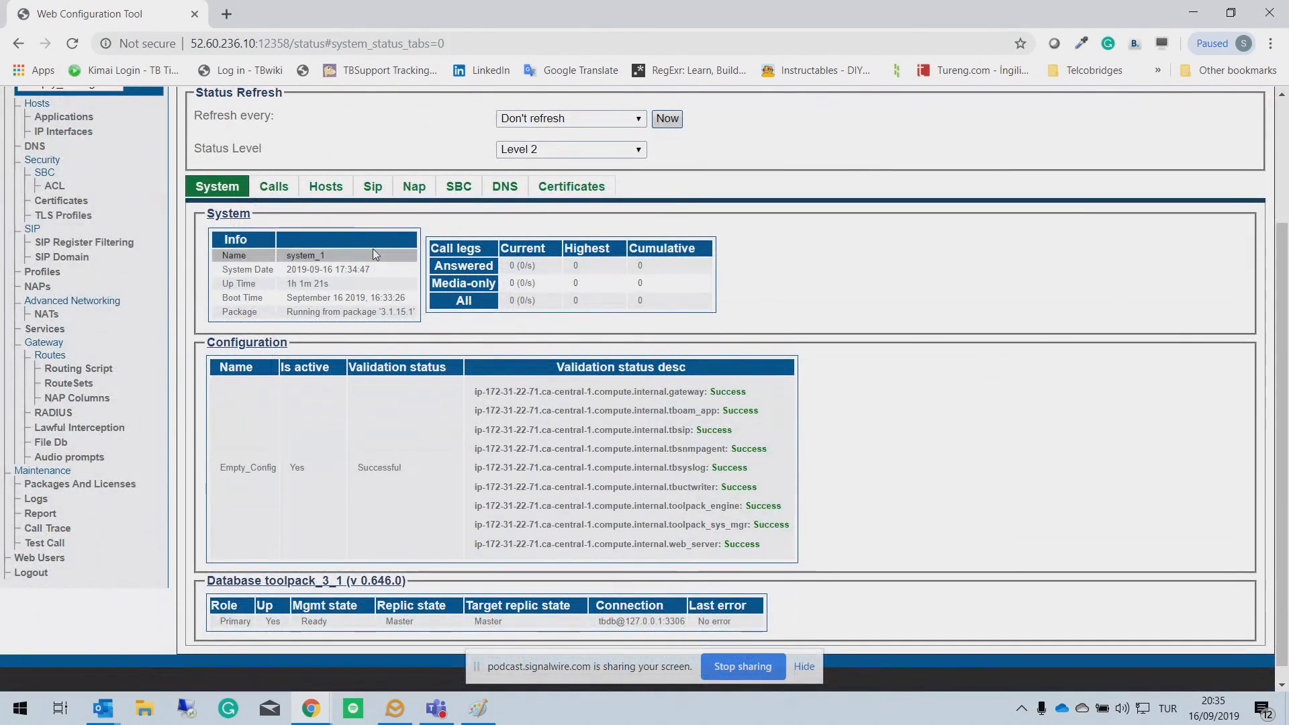
left_click(275, 188)
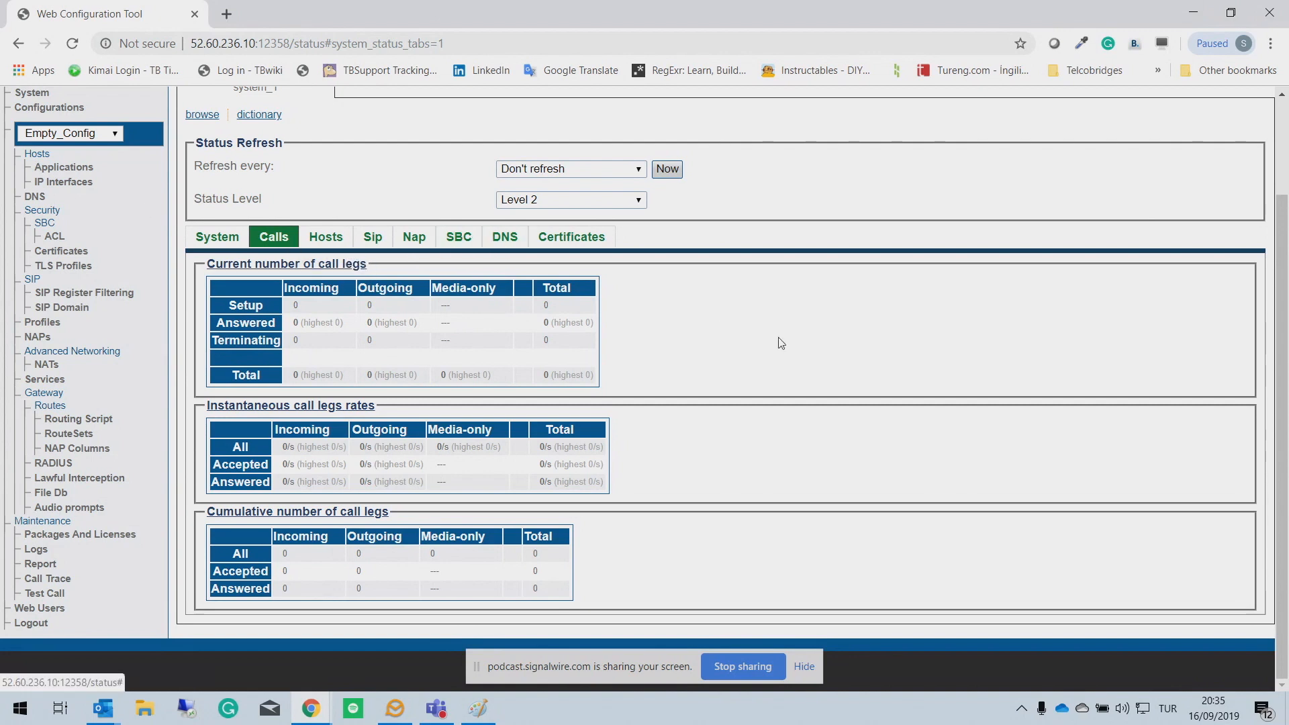
scroll(777, 343, "up", 2)
left_click(42, 194)
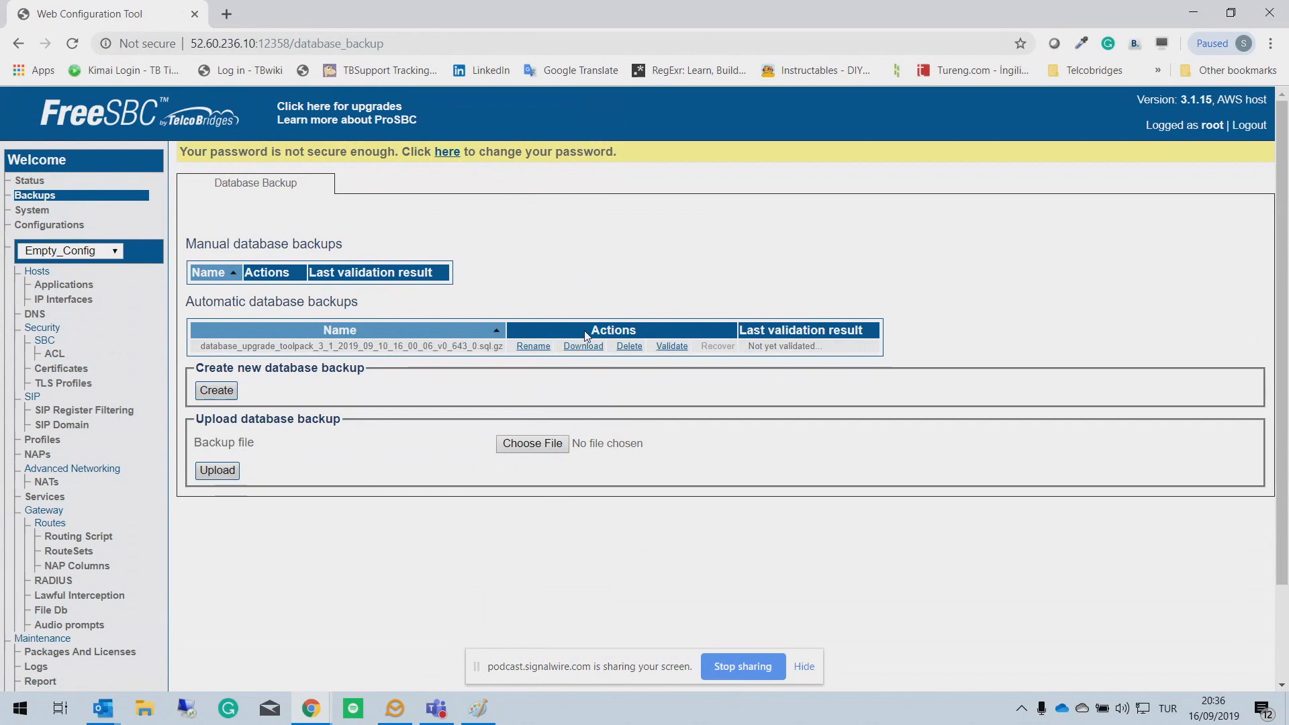
Step: Switch the sidebar configuration being edited from Empty_Config to ClueCon
left_click(45, 211)
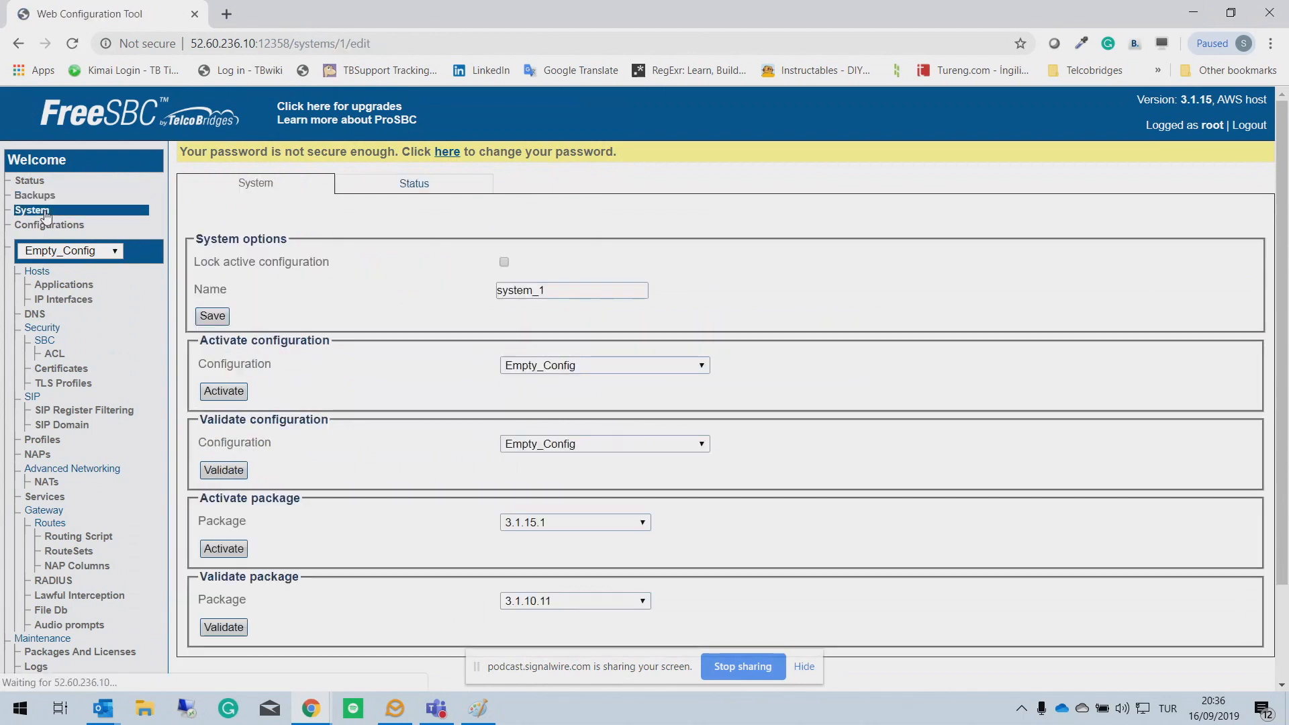
scroll(938, 425, "down", 2)
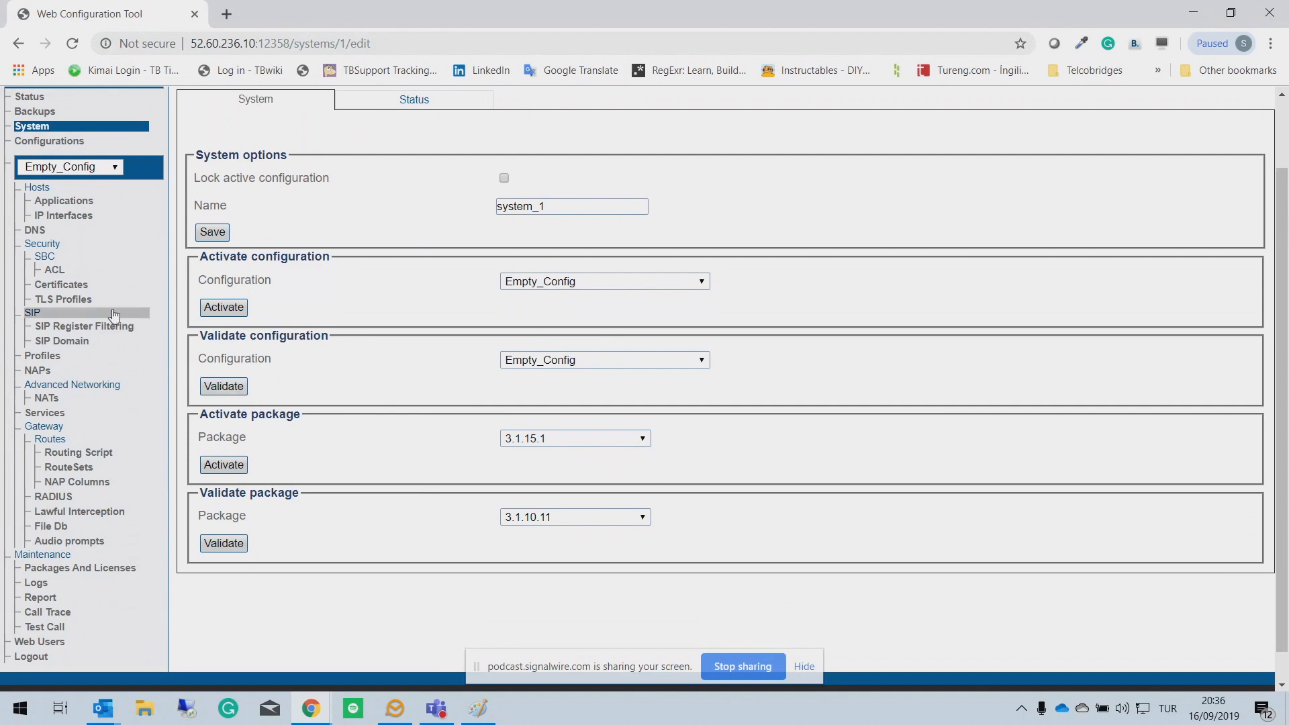
scroll(87, 374, "down", 1)
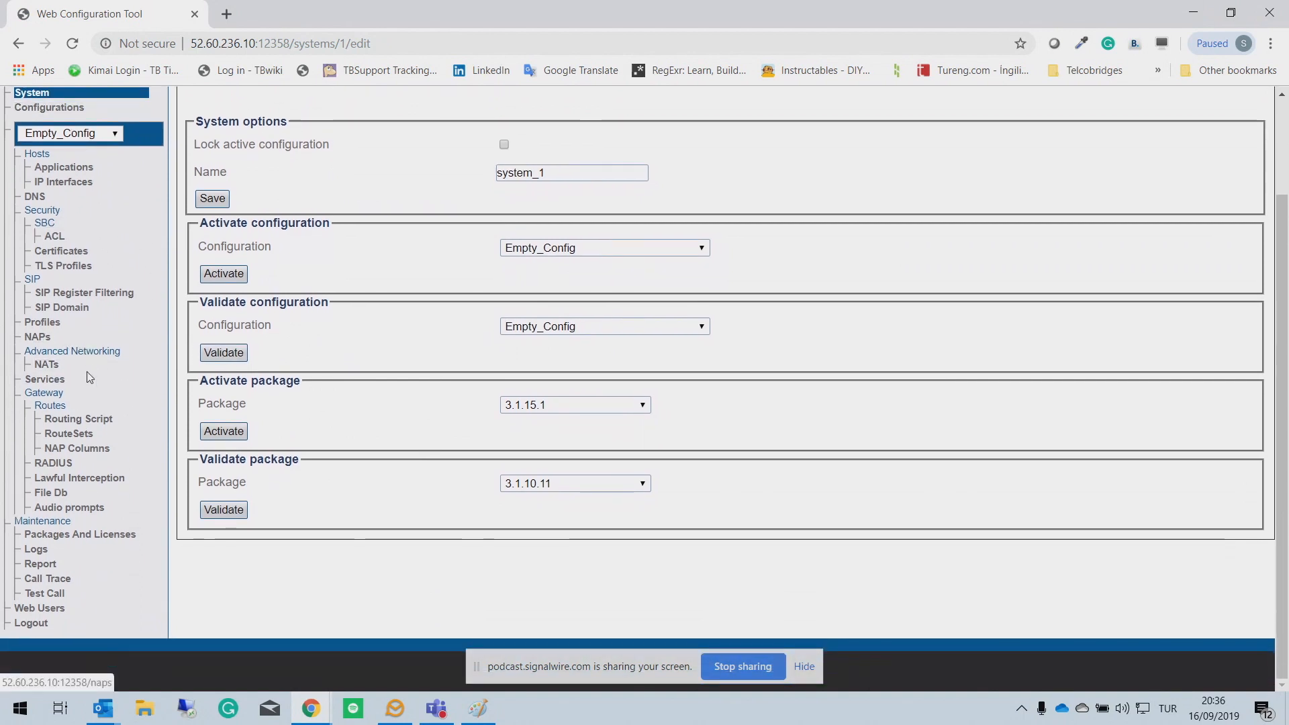
scroll(100, 299, "up", 3)
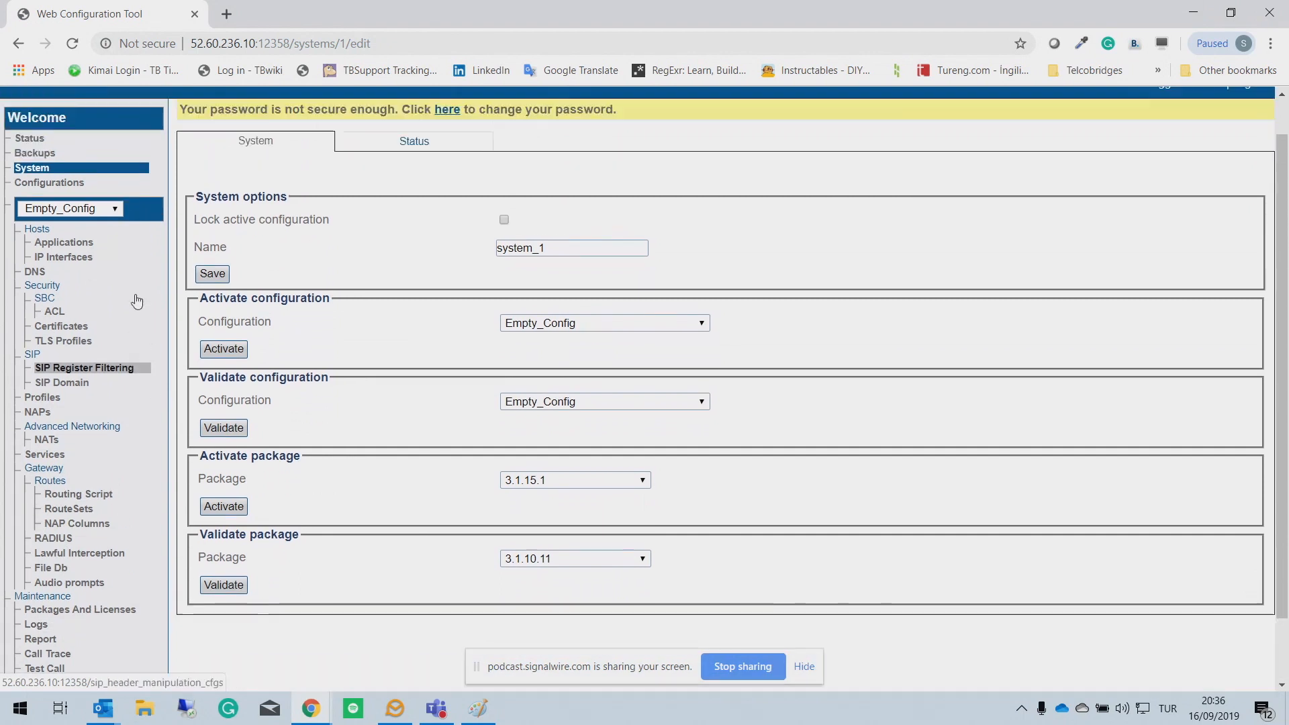
left_click(114, 254)
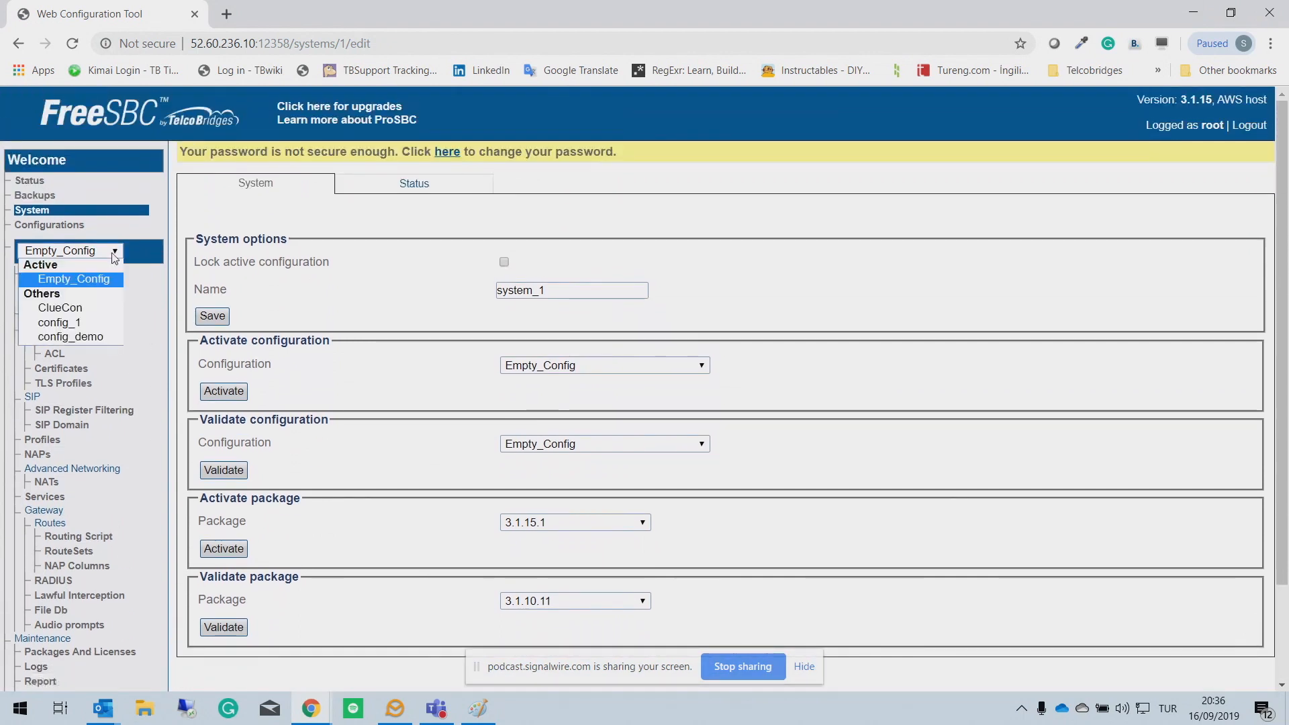
left_click(89, 310)
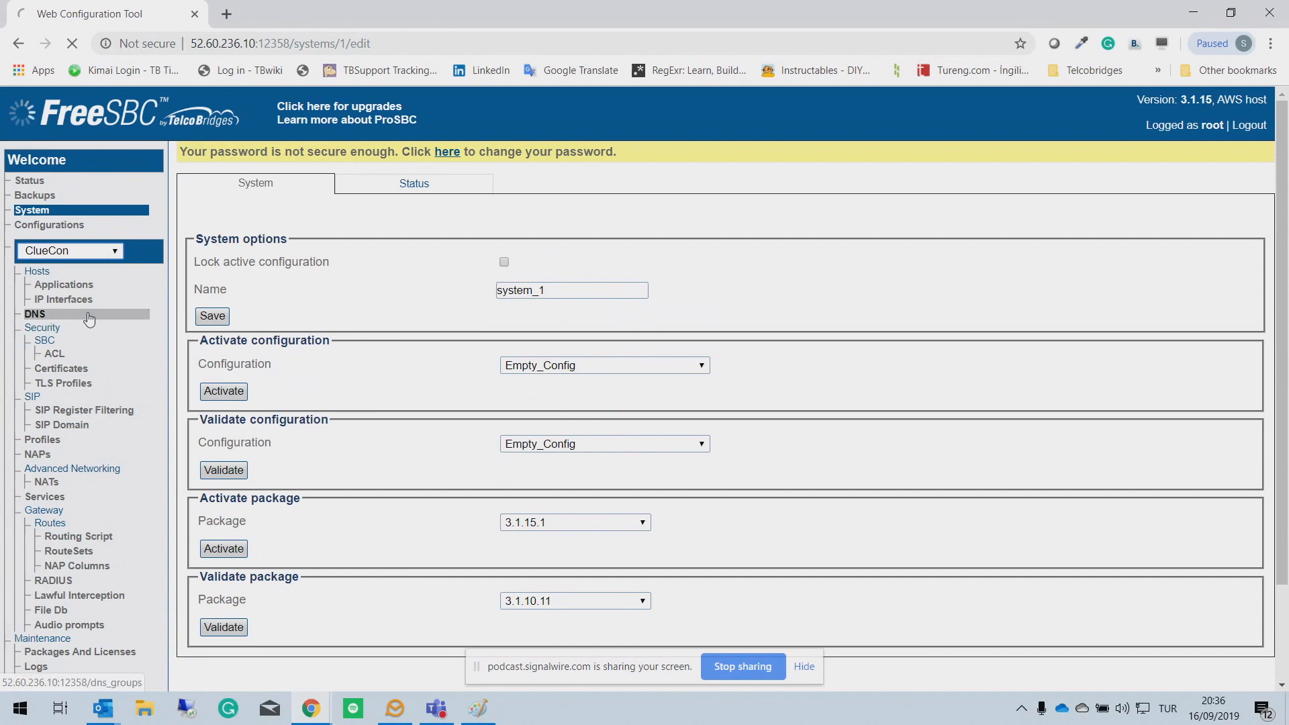
Step: Activate ClueCon on the System page and confirm it on the Status overview
left_click(41, 211)
left_click(656, 366)
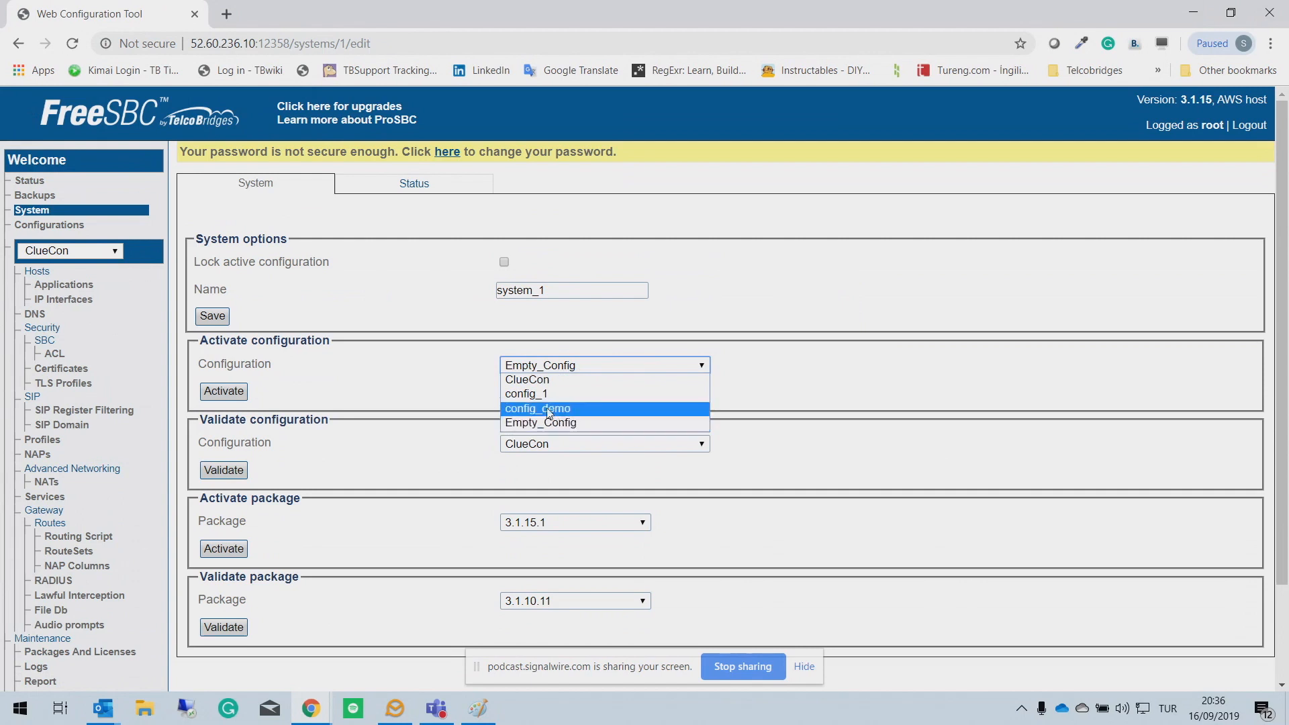
left_click(543, 380)
left_click(245, 389)
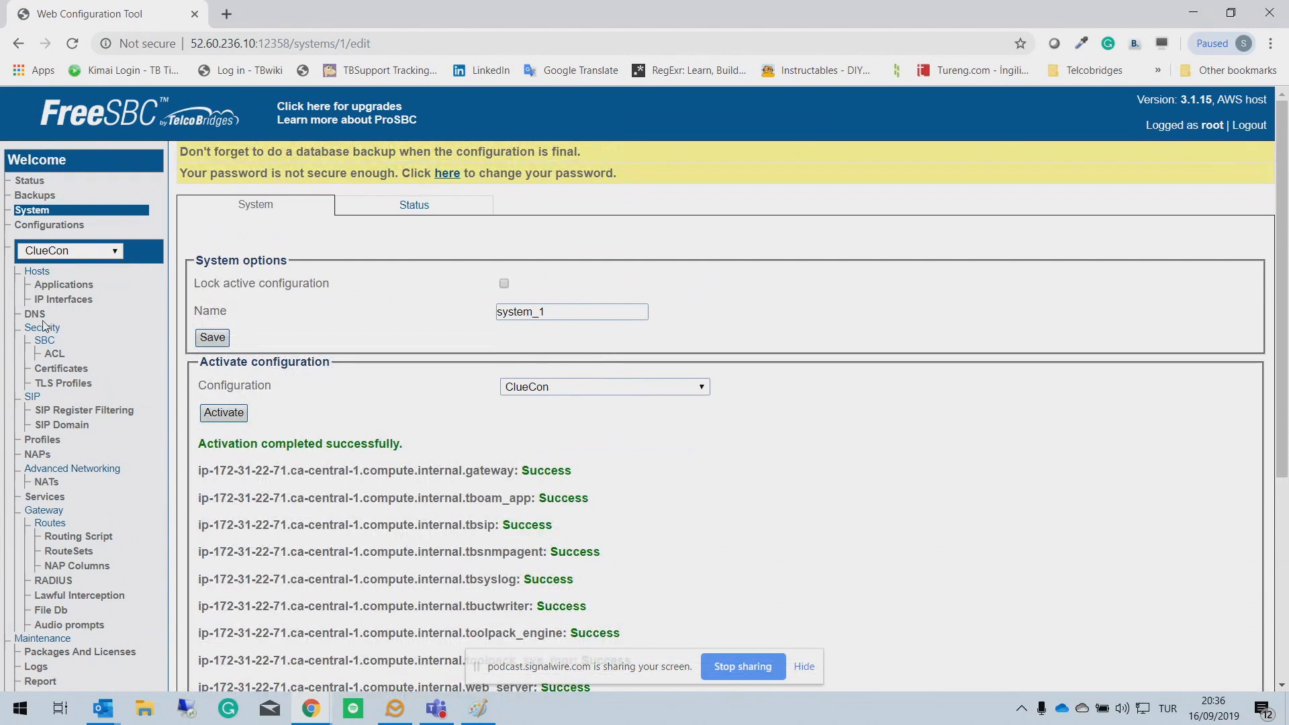
left_click(32, 456)
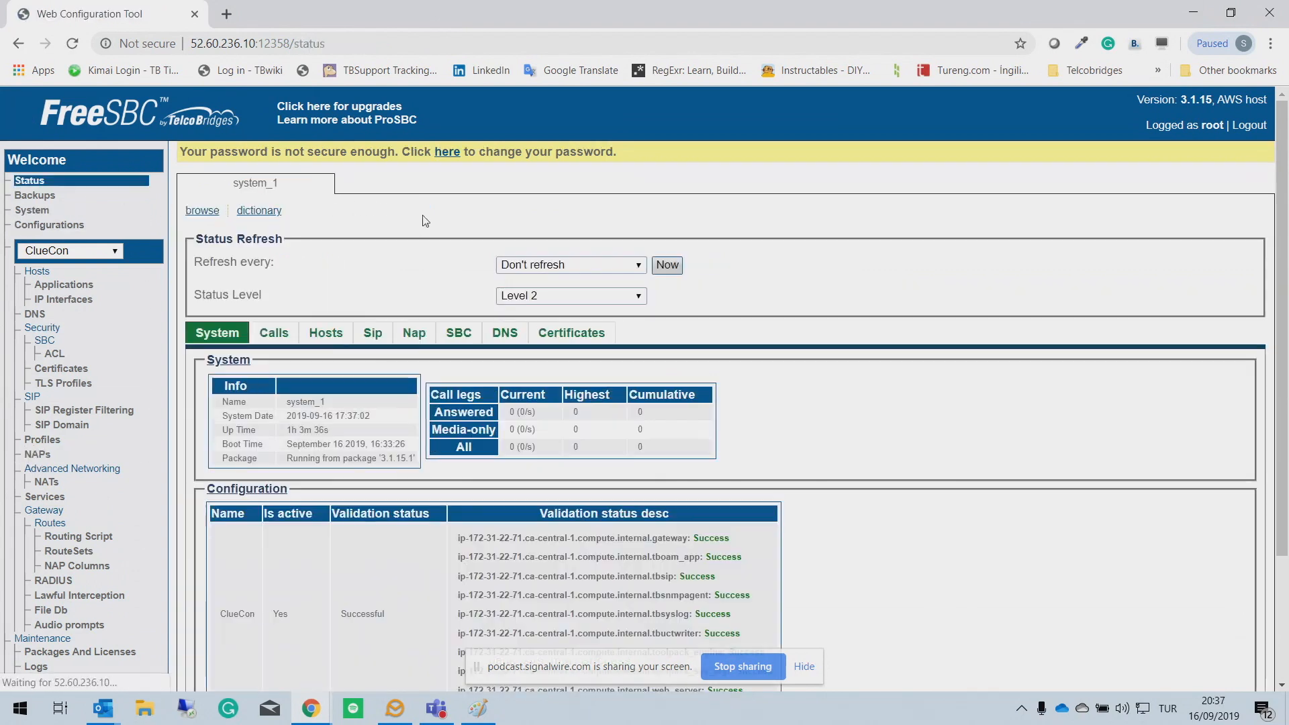
Step: Confirm all three NAPs are available under ClueCon, then bring up the Call Trace page
left_click(414, 333)
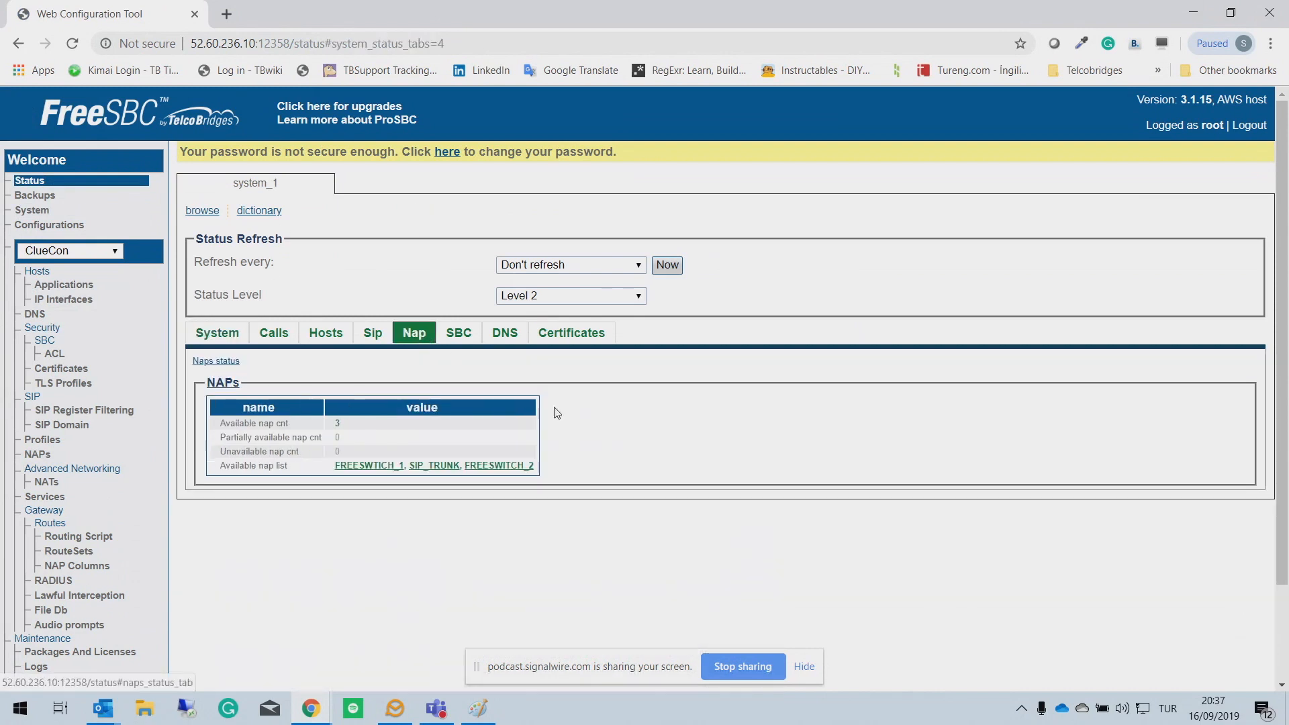
scroll(409, 388, "down", 2)
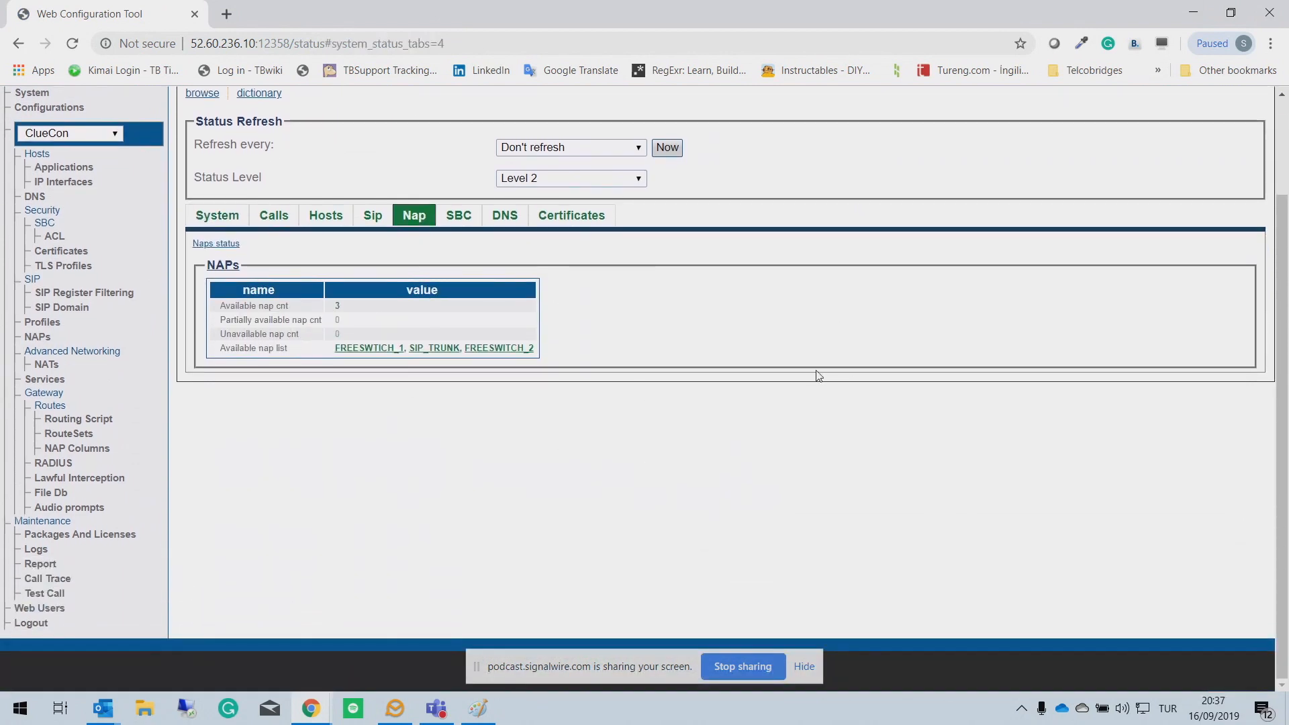
scroll(787, 375, "up", 2)
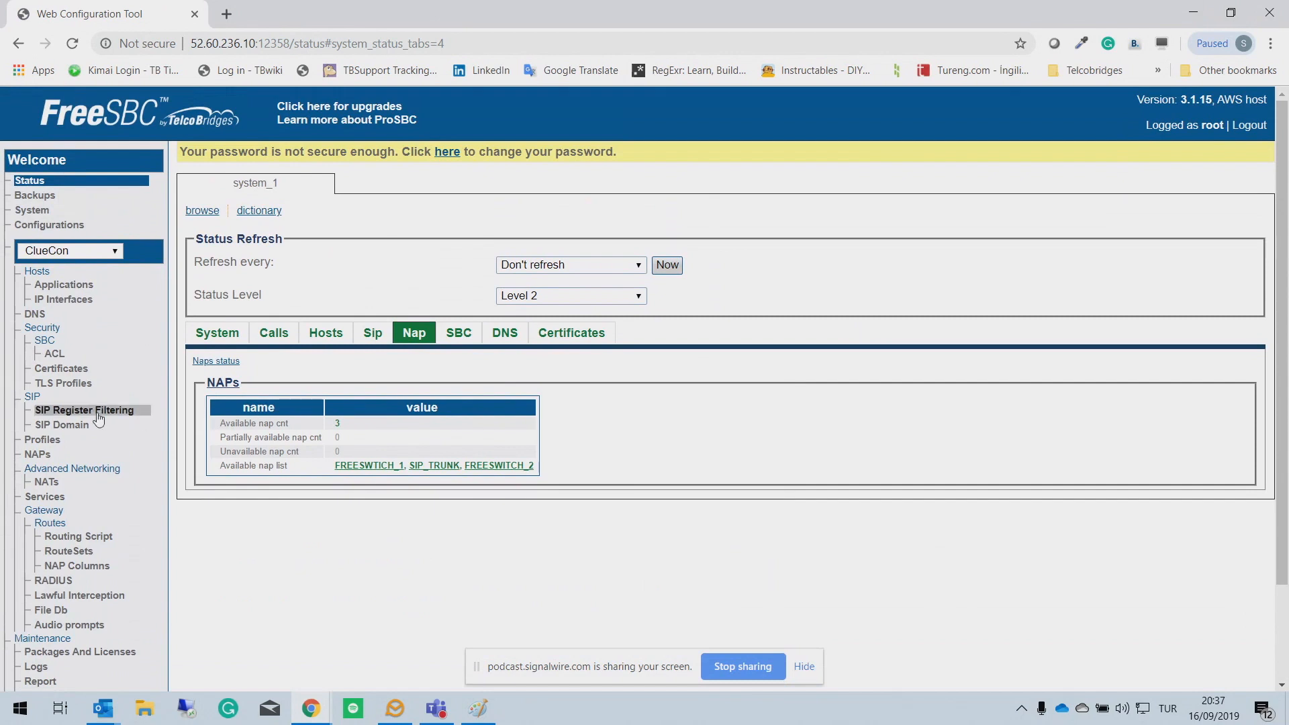
scroll(40, 483, "down", 2)
left_click(38, 581)
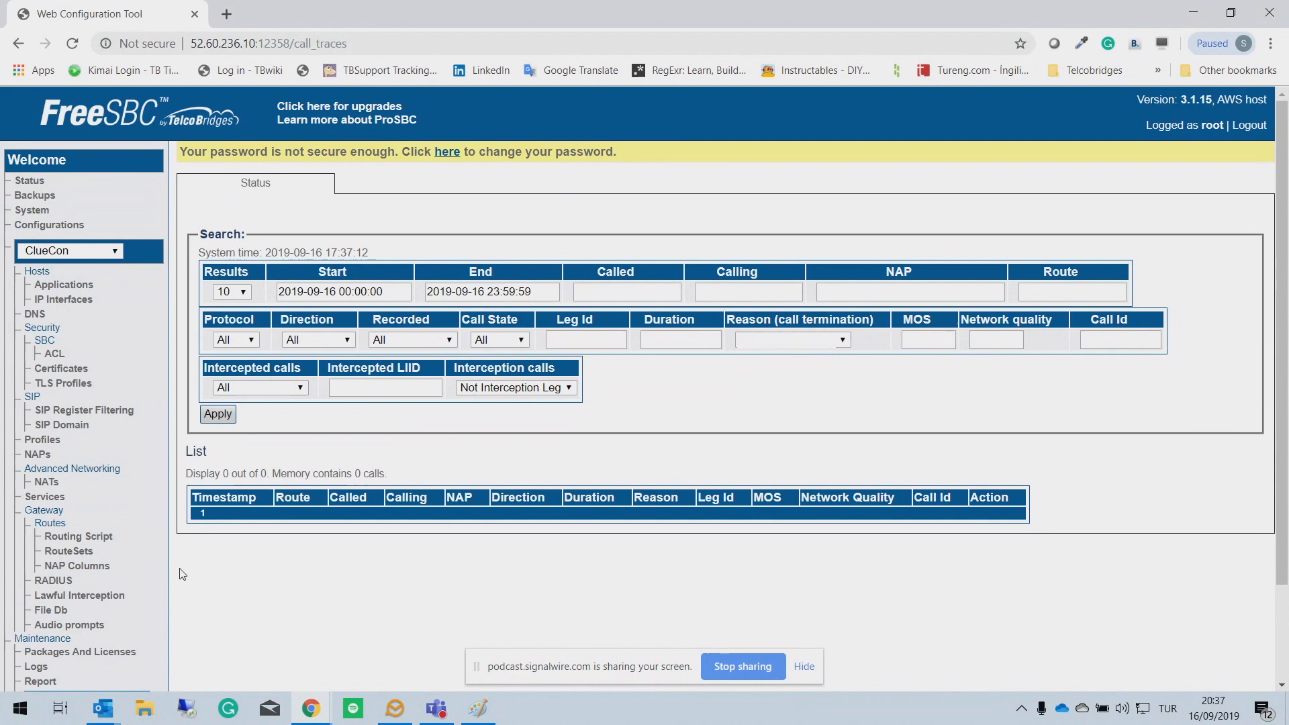
left_click(211, 420)
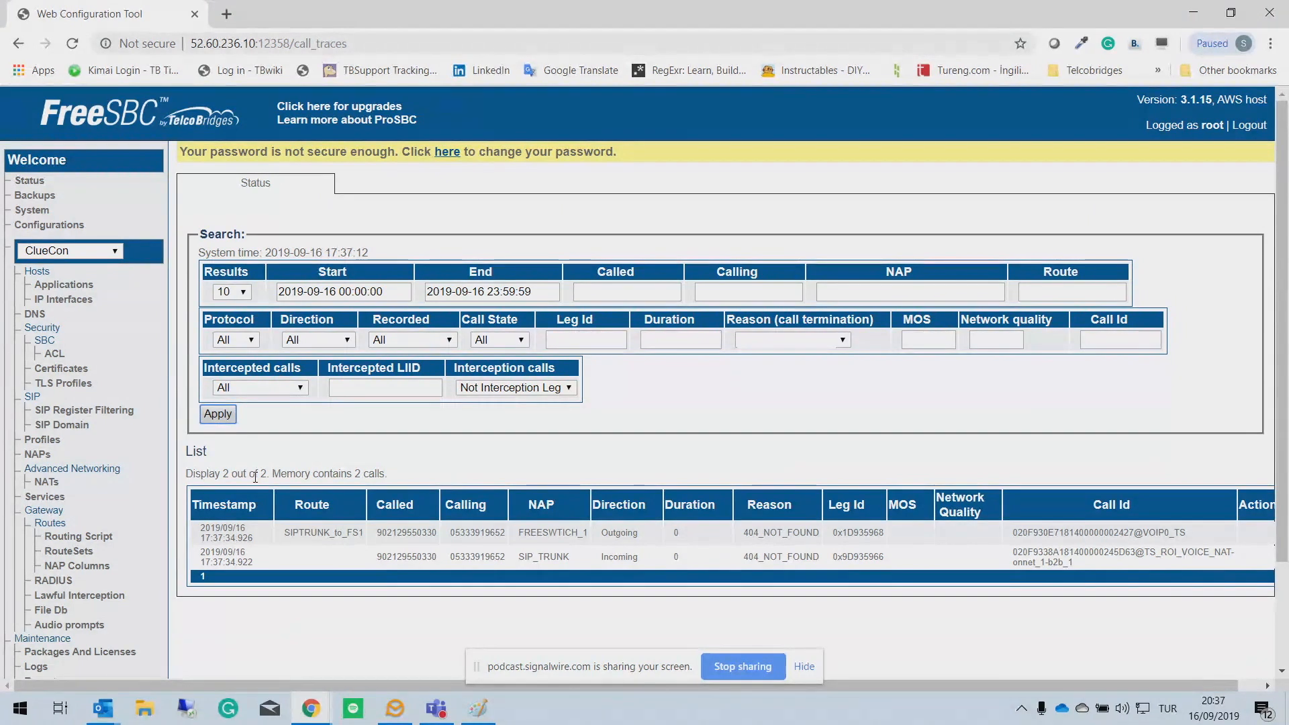
scroll(282, 463, "down", 2)
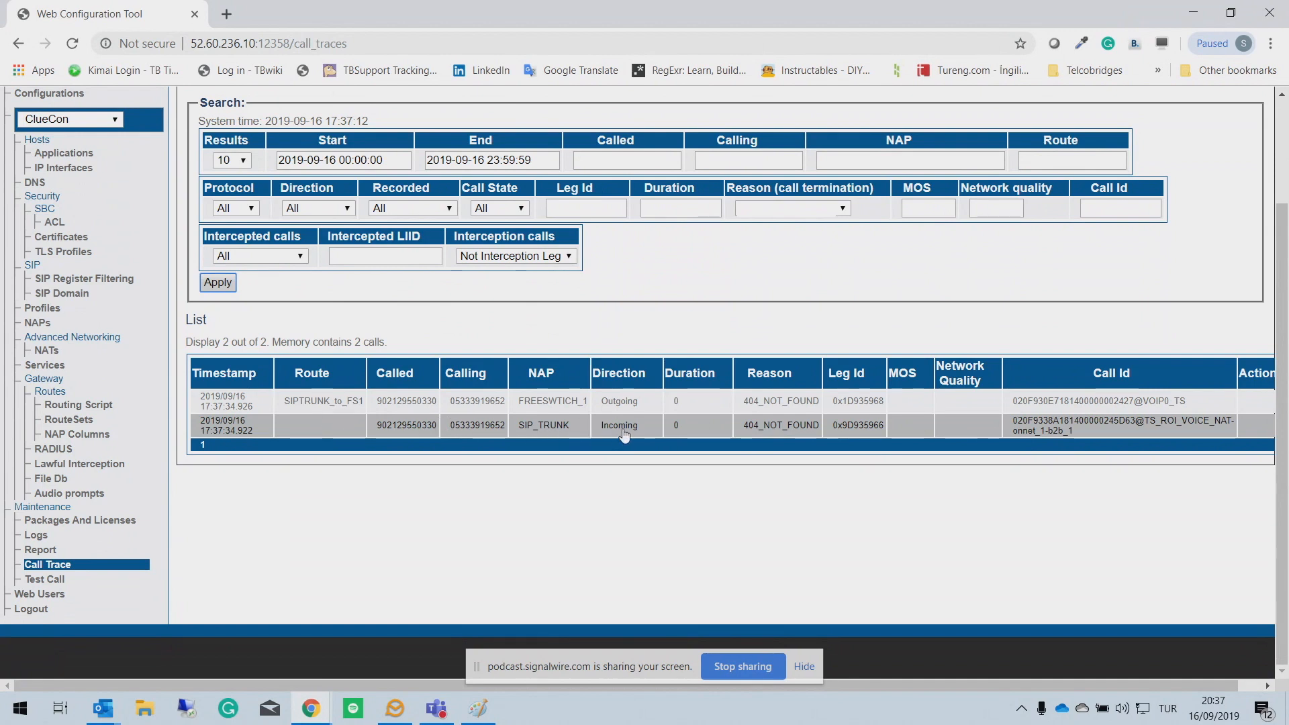
Step: Inspect the 17:37:34 SIP_TRUNK call's message flow via SIPTRUNK_to_FS1 ending in 404_NOT_FOUND
left_click(583, 432)
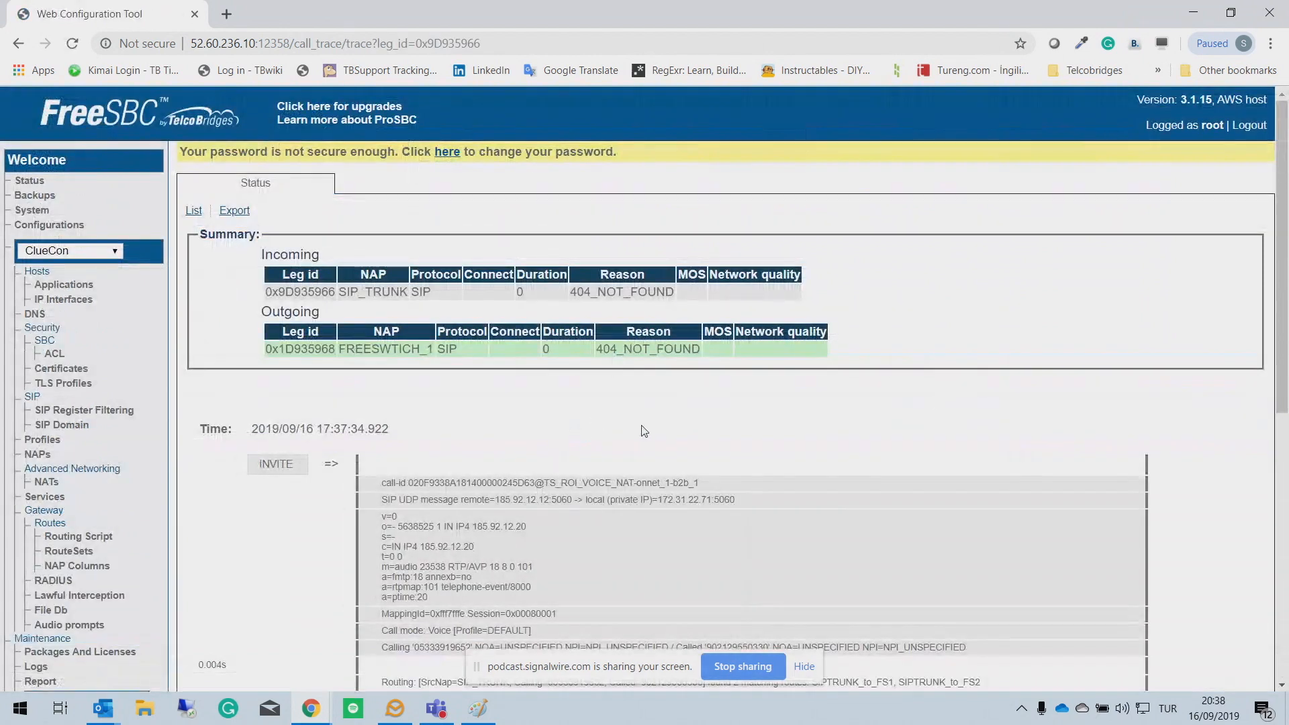
scroll(641, 441, "down", 2)
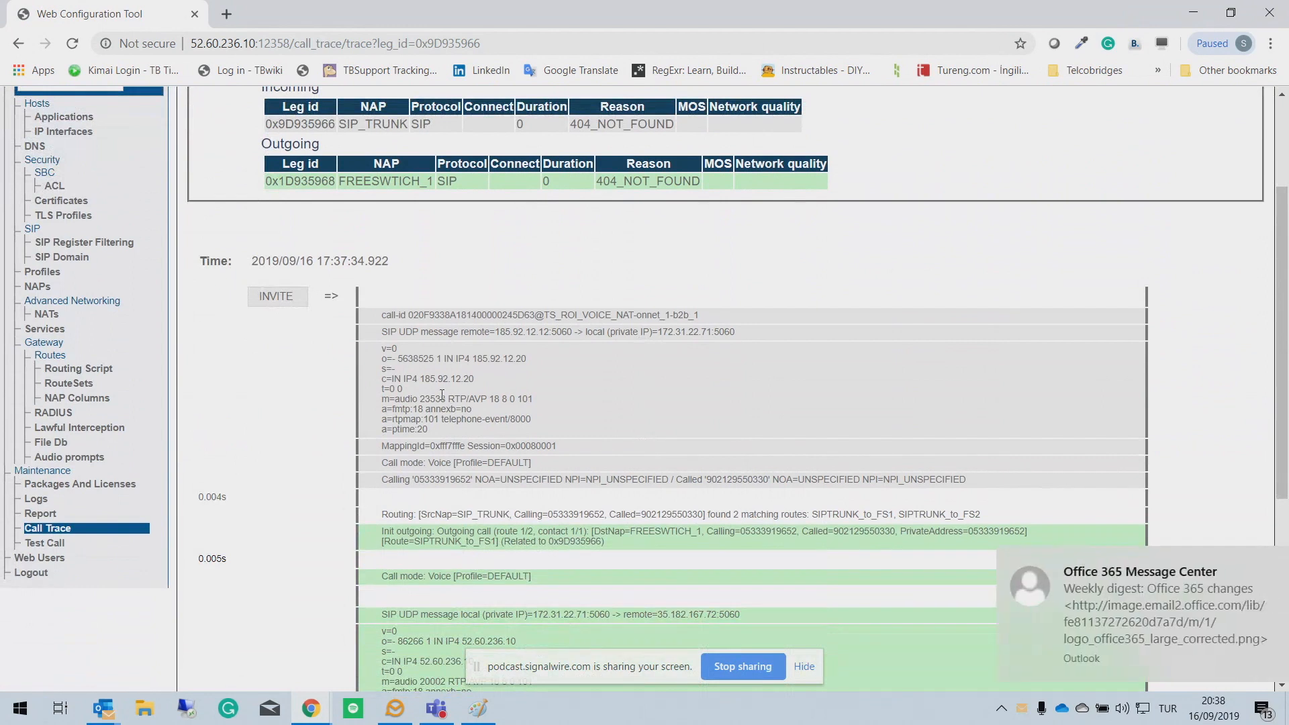
left_click(1256, 561)
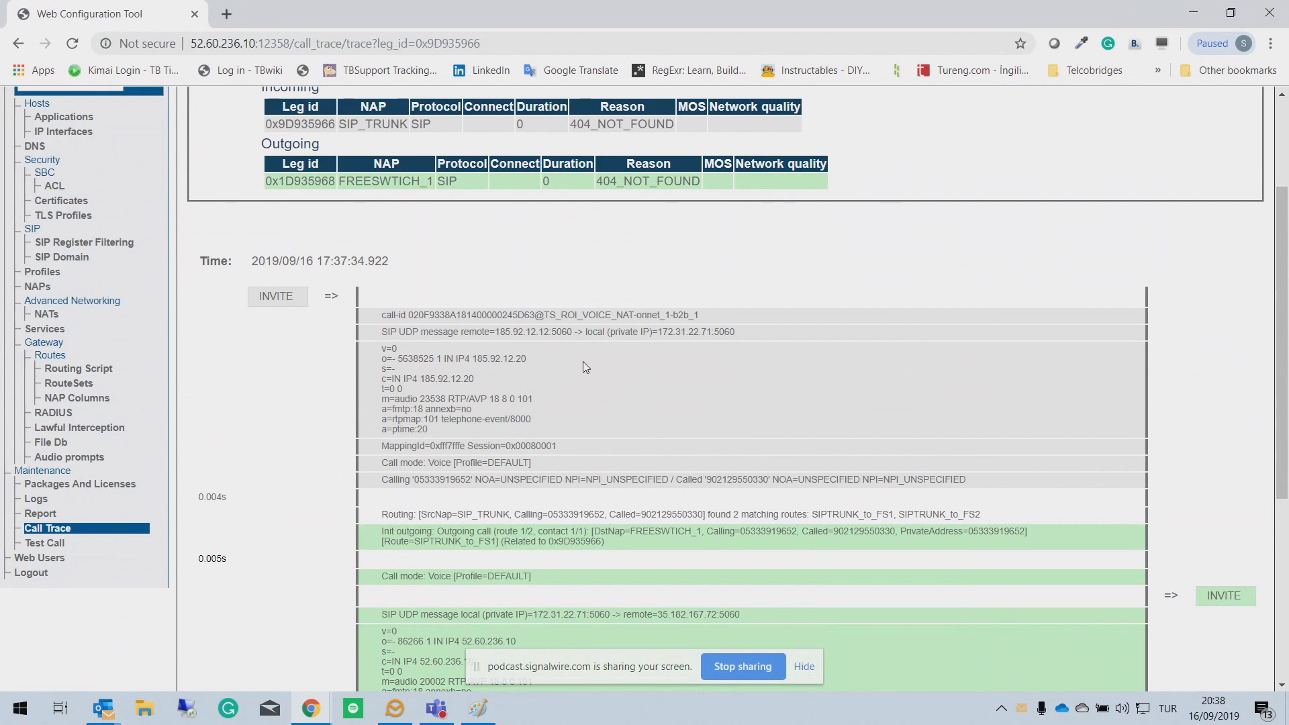
scroll(583, 366, "down", 5)
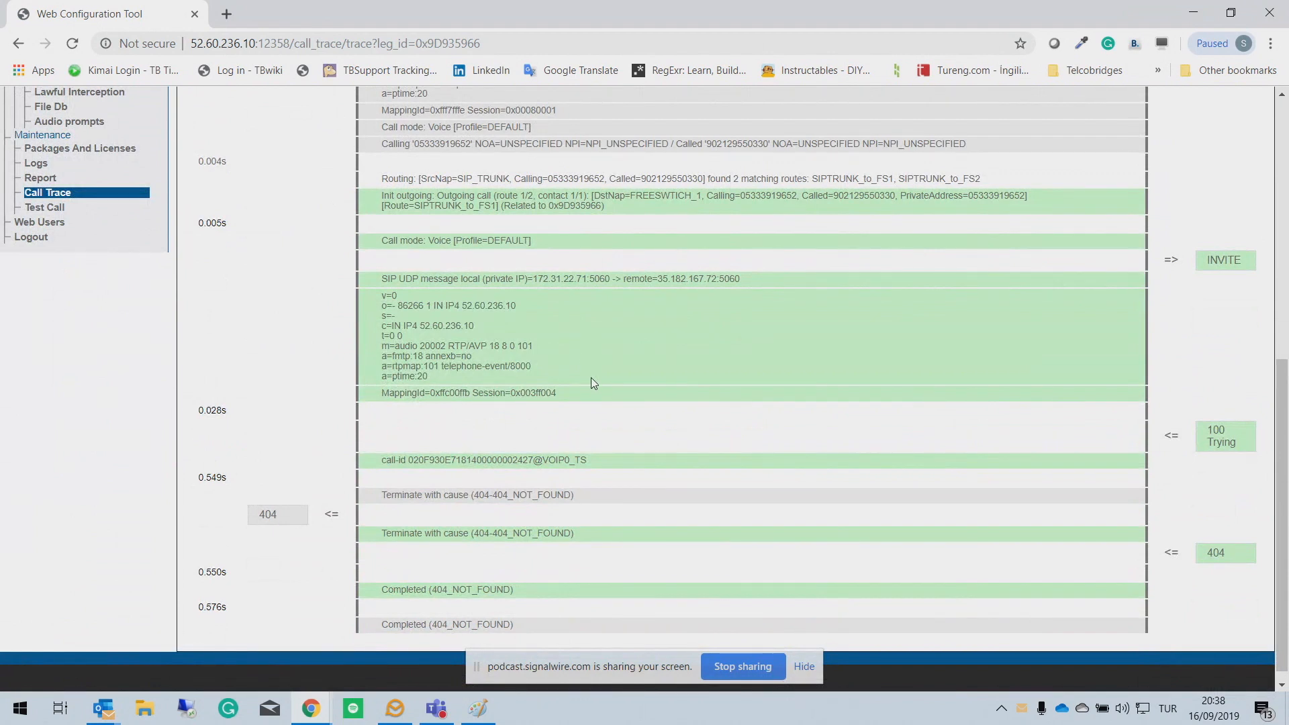
scroll(615, 416, "up", 3)
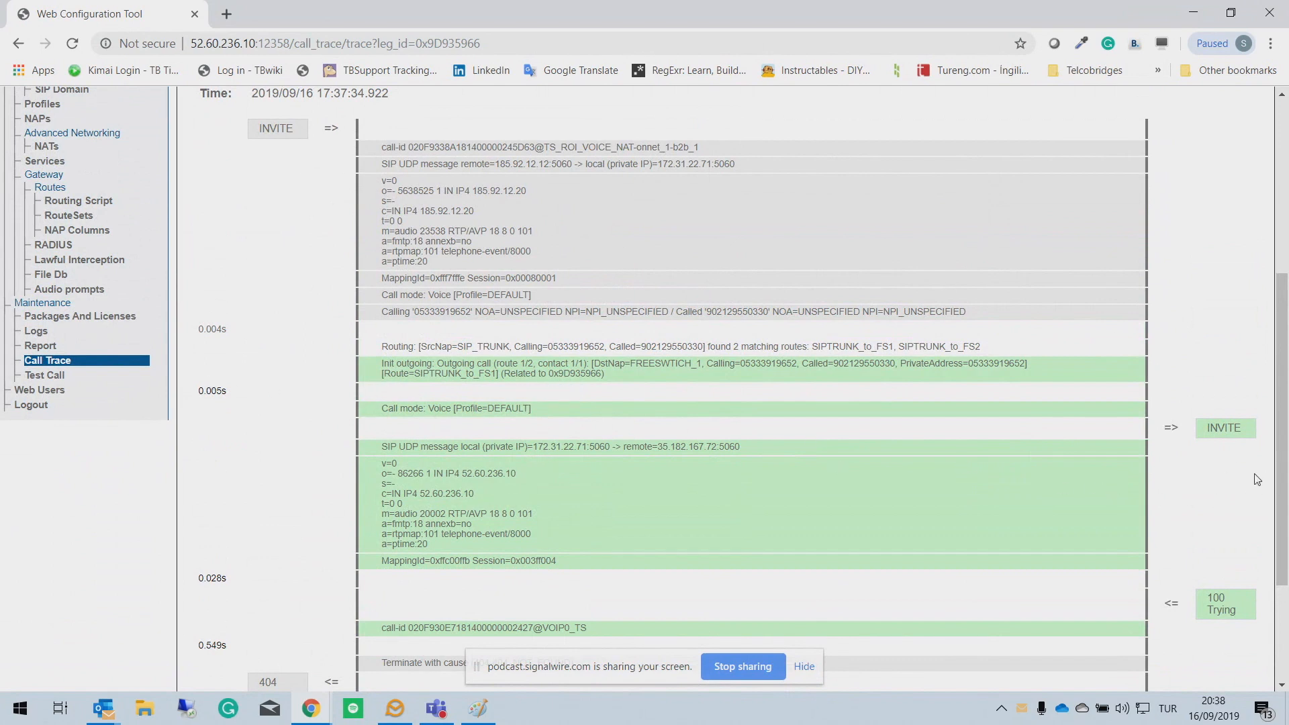
scroll(1277, 587, "down", 3)
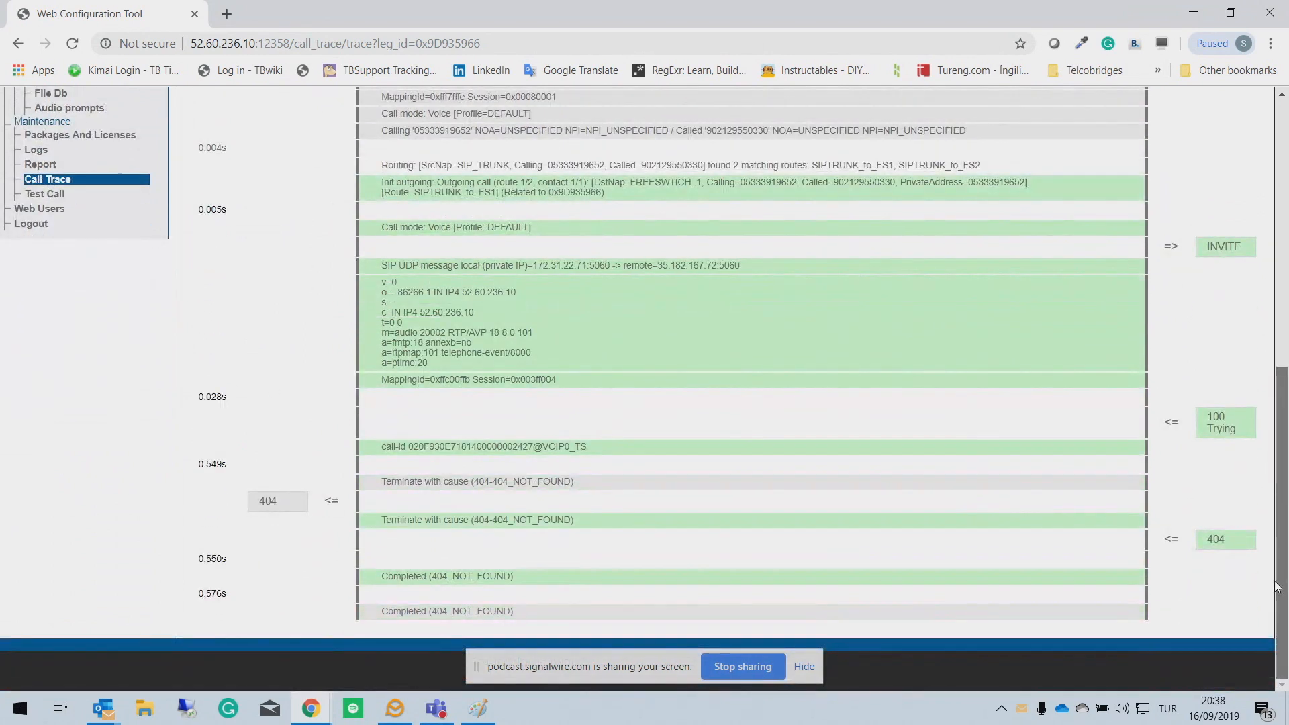
scroll(1274, 536, "up", 3)
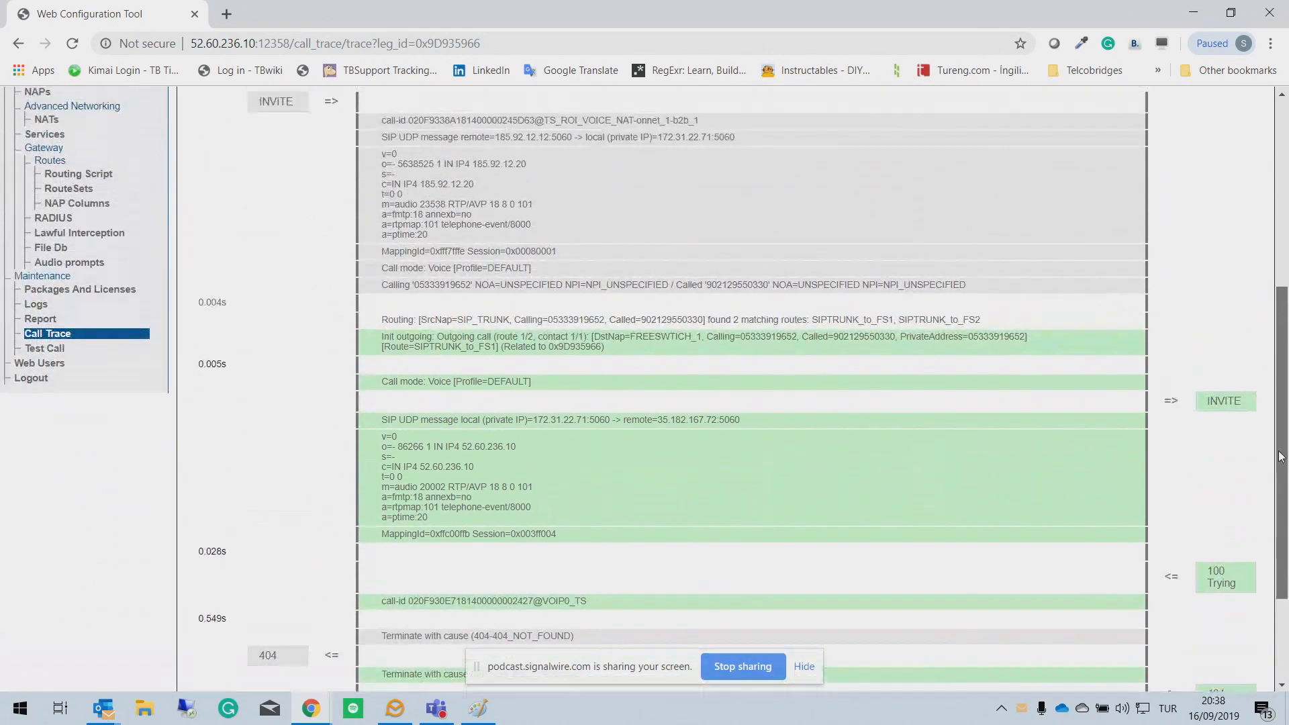
scroll(1280, 456, "up", 1)
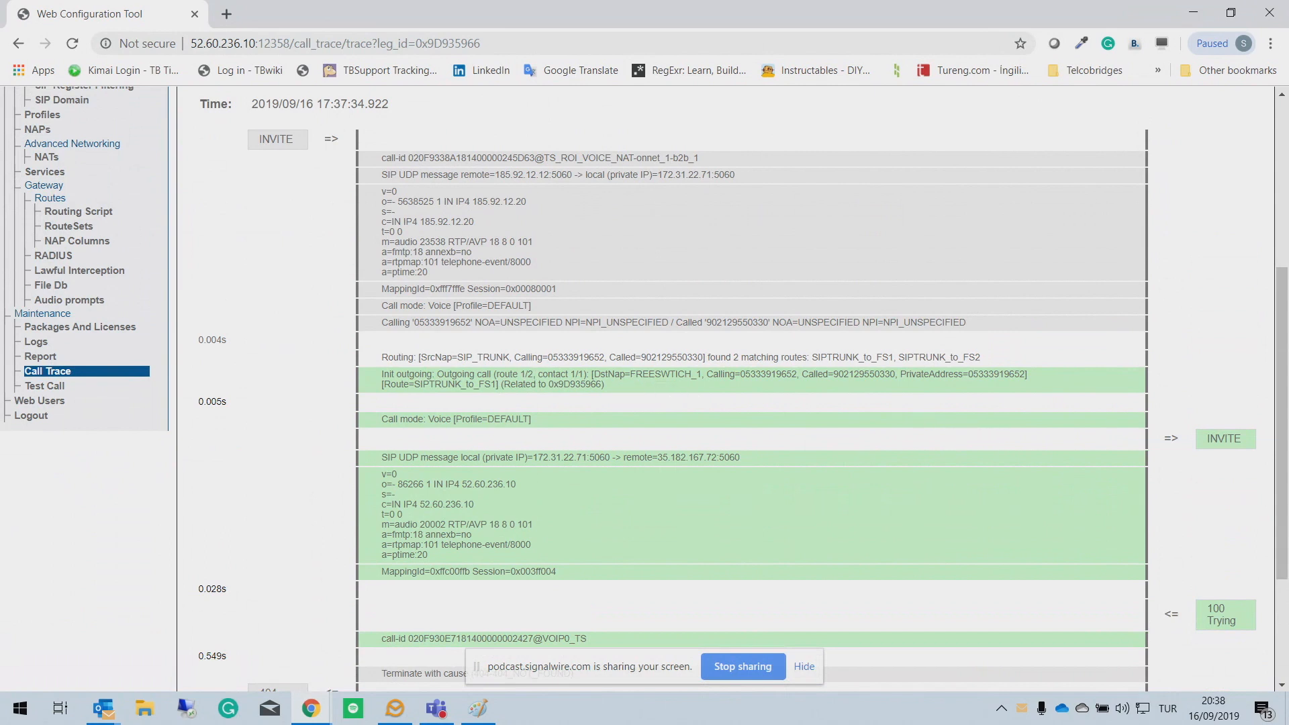
scroll(62, 271, "up", 4)
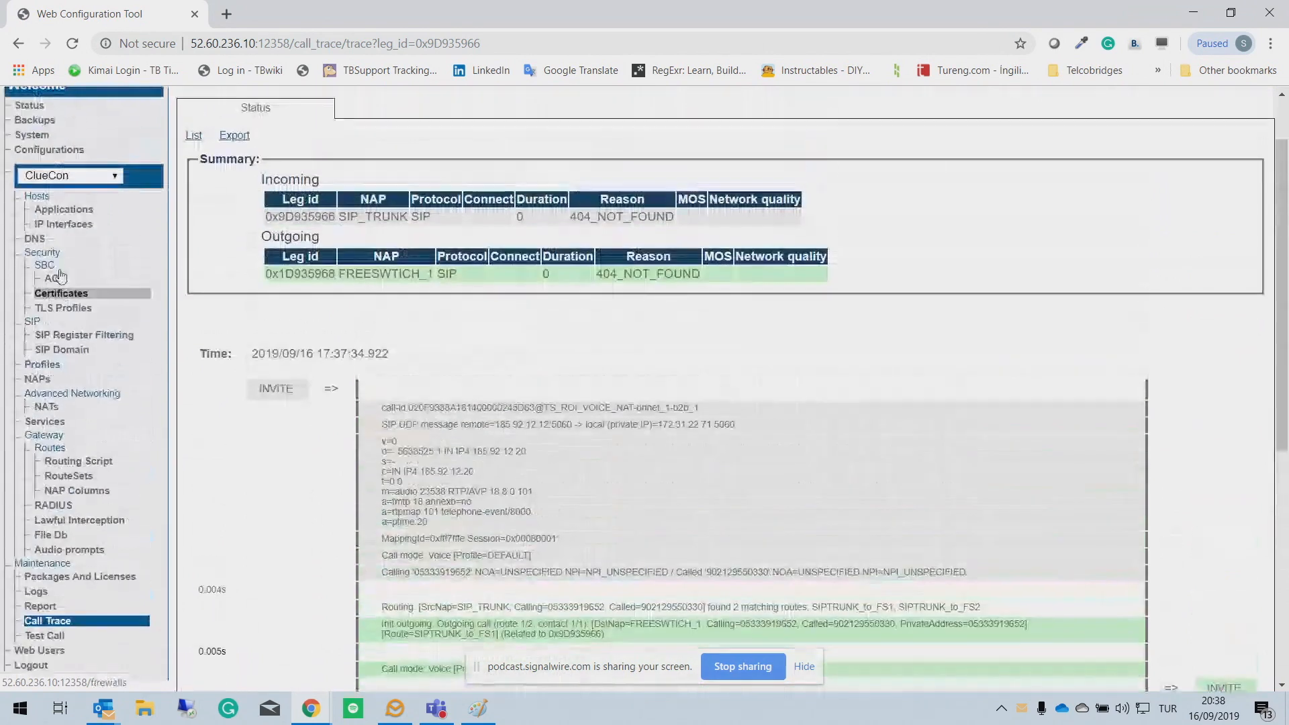
Step: Review the NAPs and the four ClueCon routes between SIP_Trunk, FreeSwitch_1 and FreeSwitch_2
left_click(52, 453)
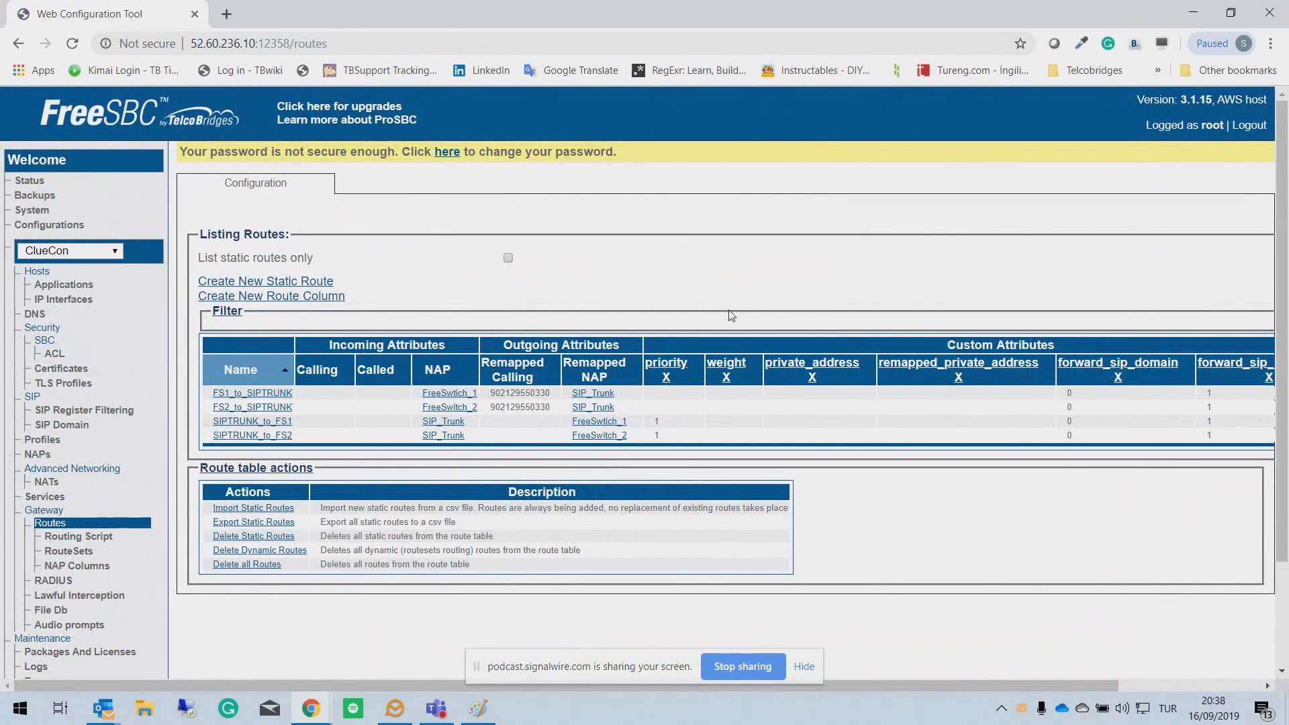
left_click(35, 459)
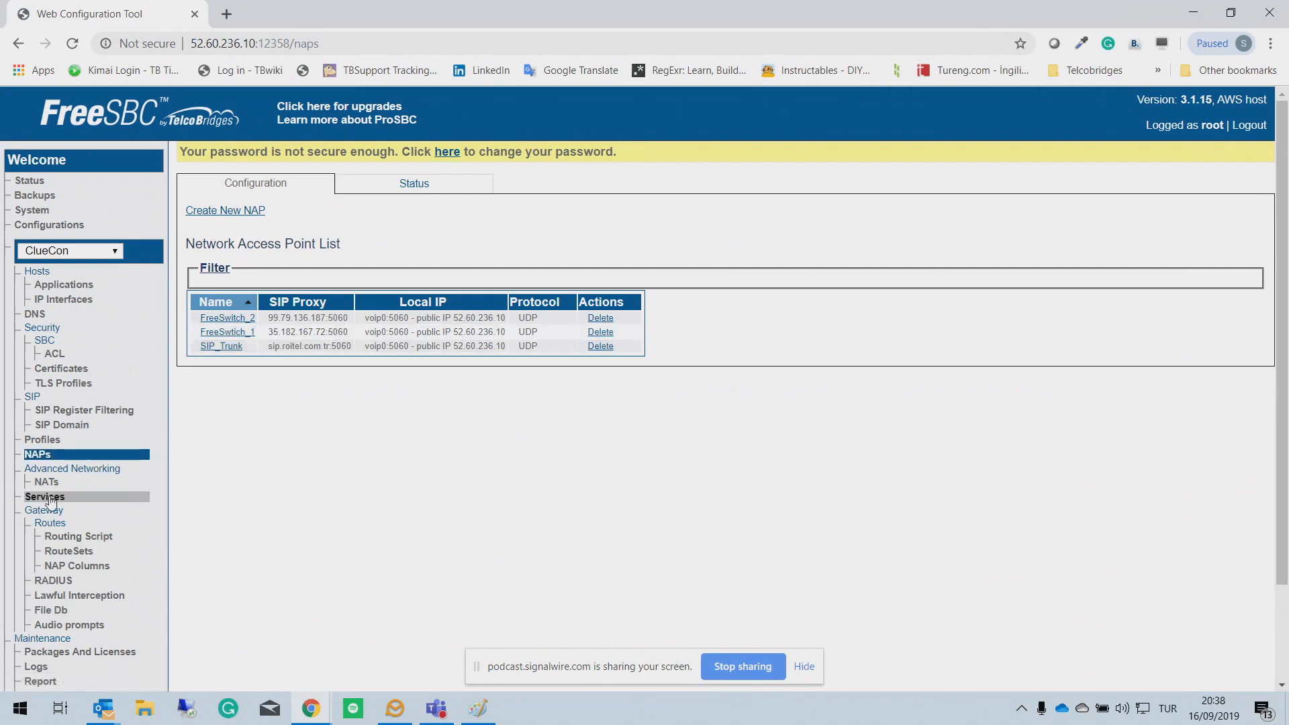
left_click(47, 525)
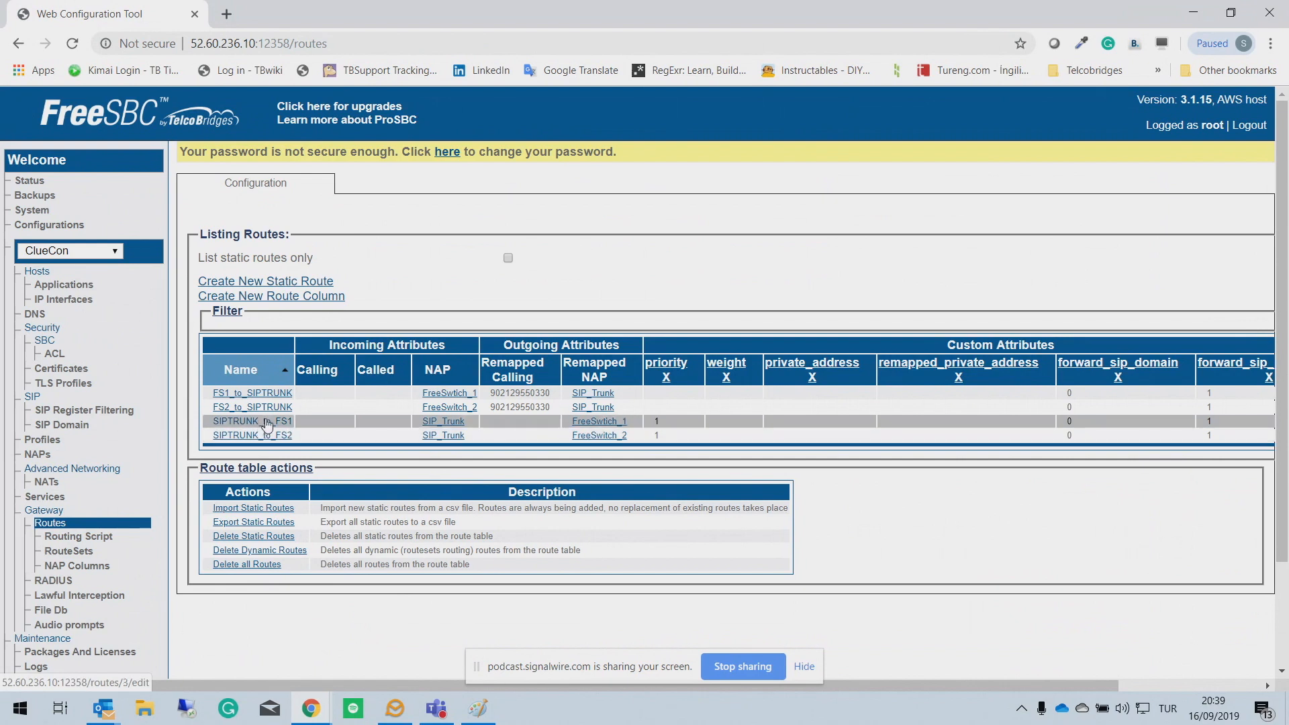
scroll(267, 424, "down", 3)
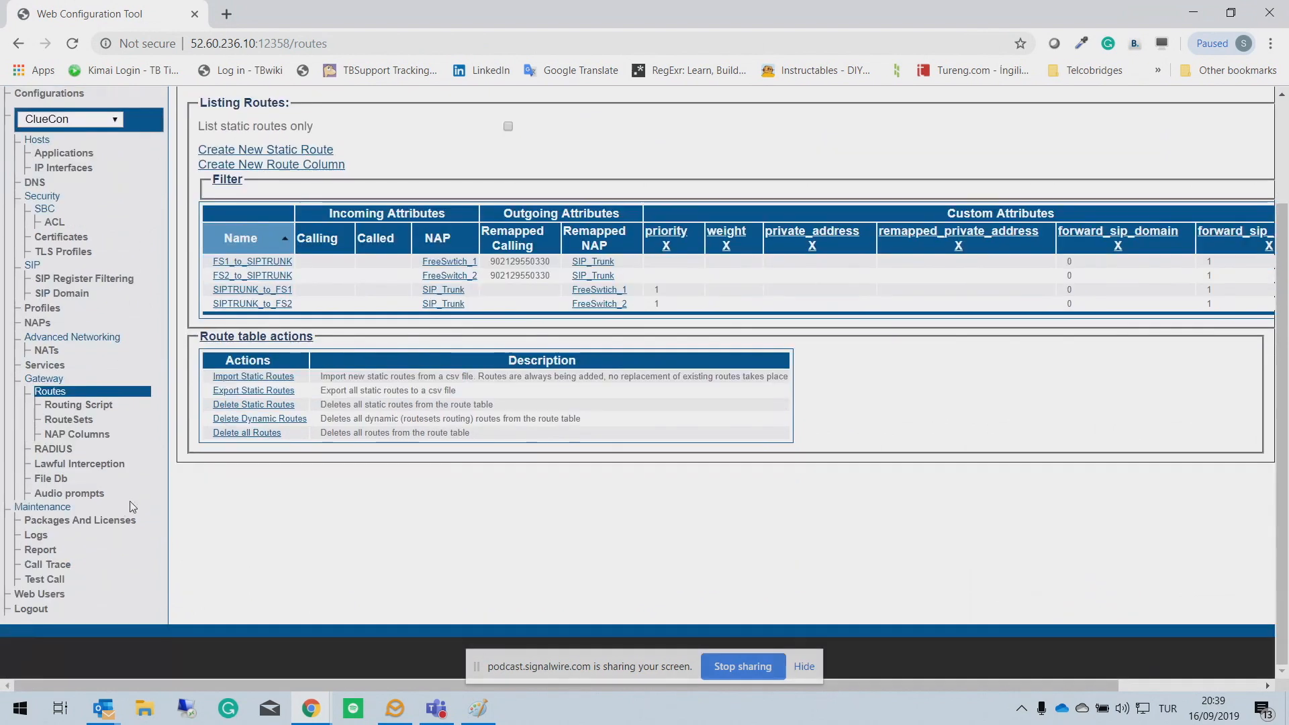
scroll(466, 415, "up", 3)
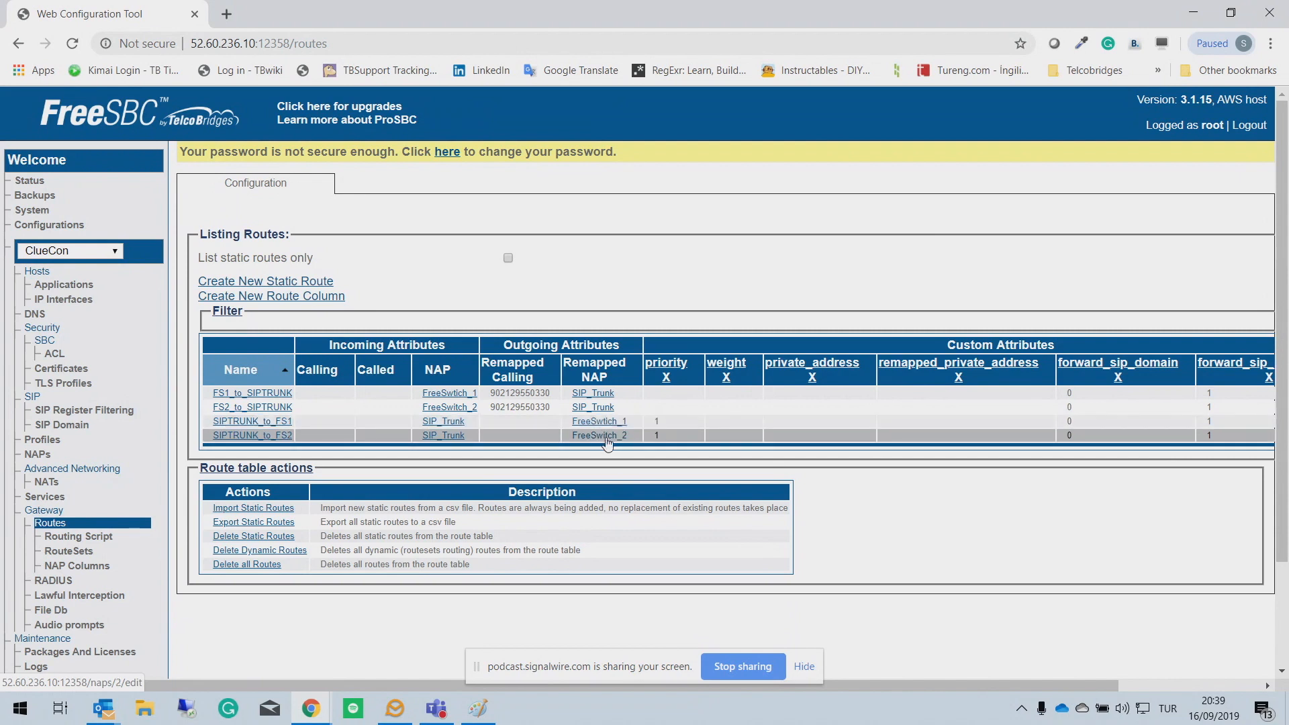
Step: Enter weight 100 in SIPTRUNK_to_FS1's Custom Parameters and save the route
left_click(267, 427)
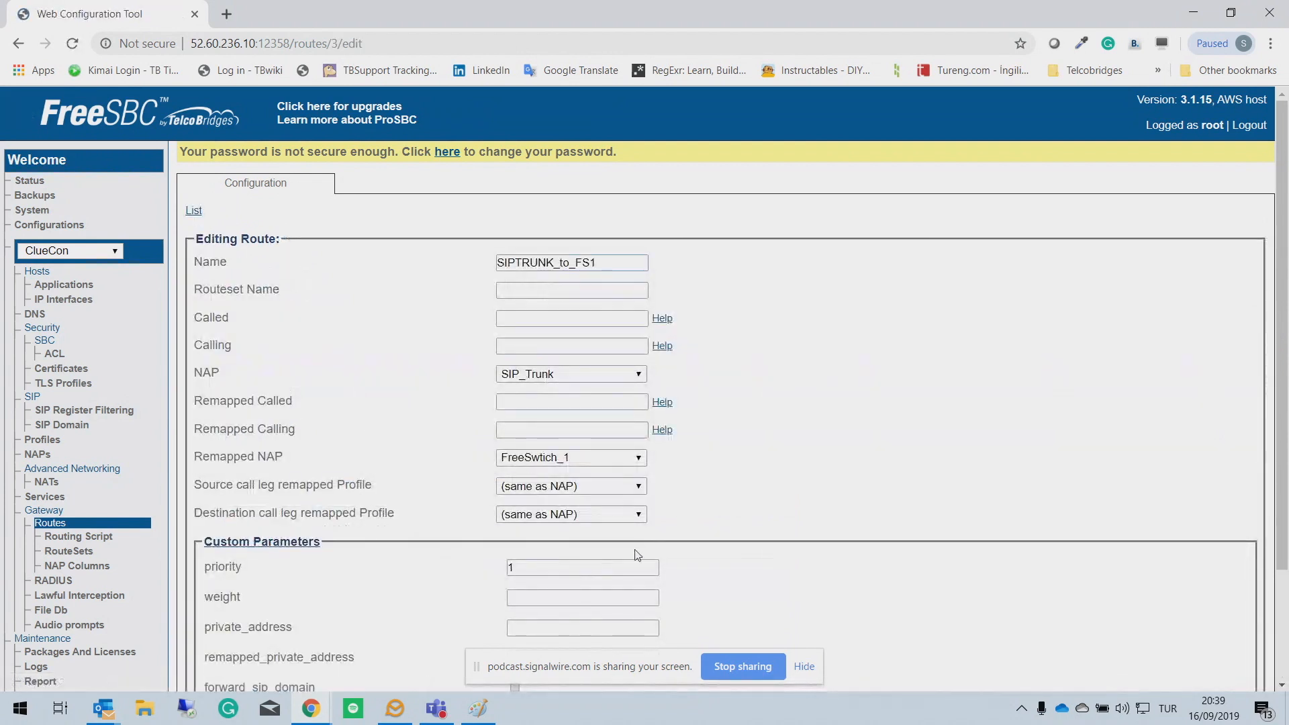
left_click(525, 598)
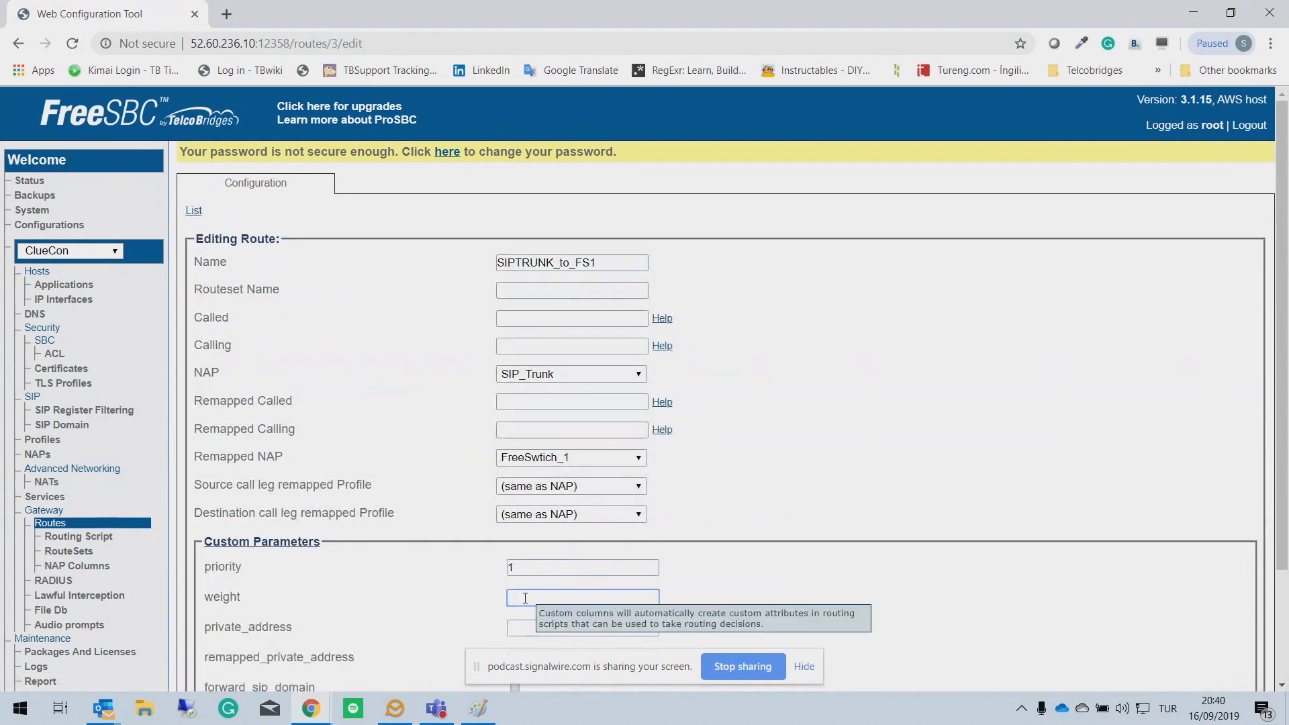
type("100")
scroll(748, 518, "down", 2)
left_click(224, 610)
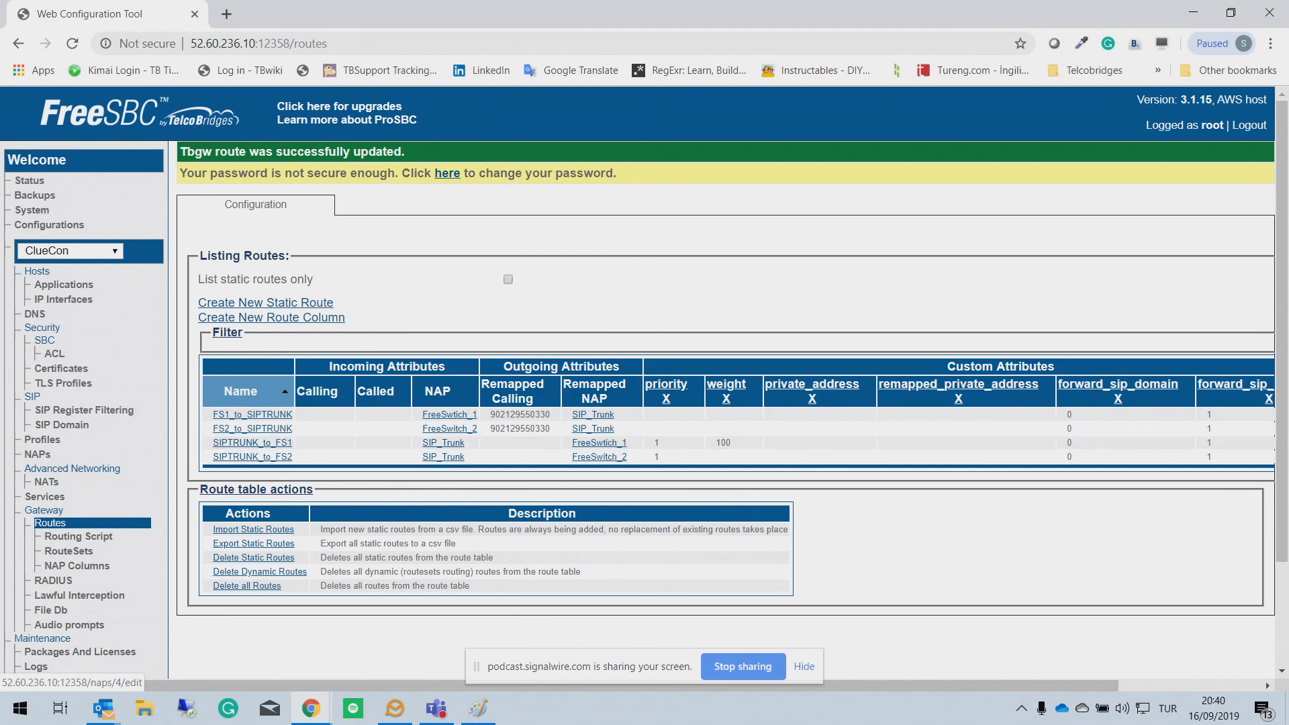
left_click(94, 539)
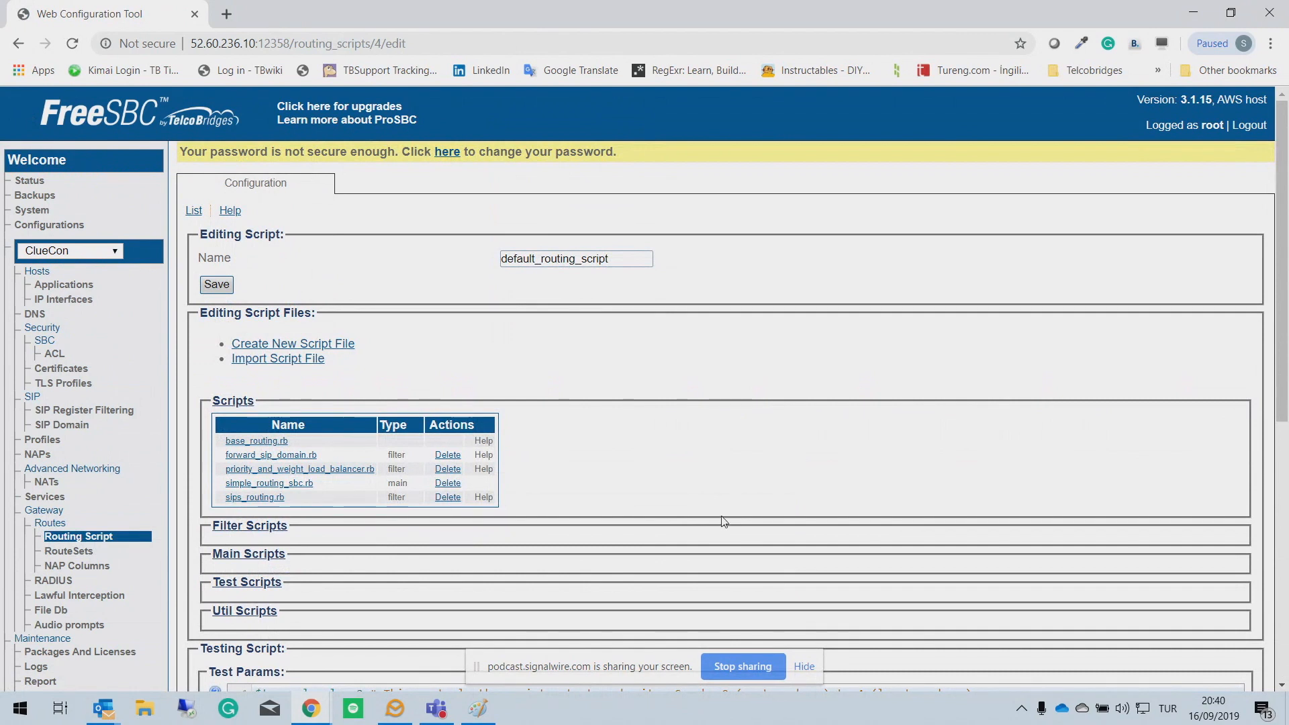
scroll(720, 523, "down", 2)
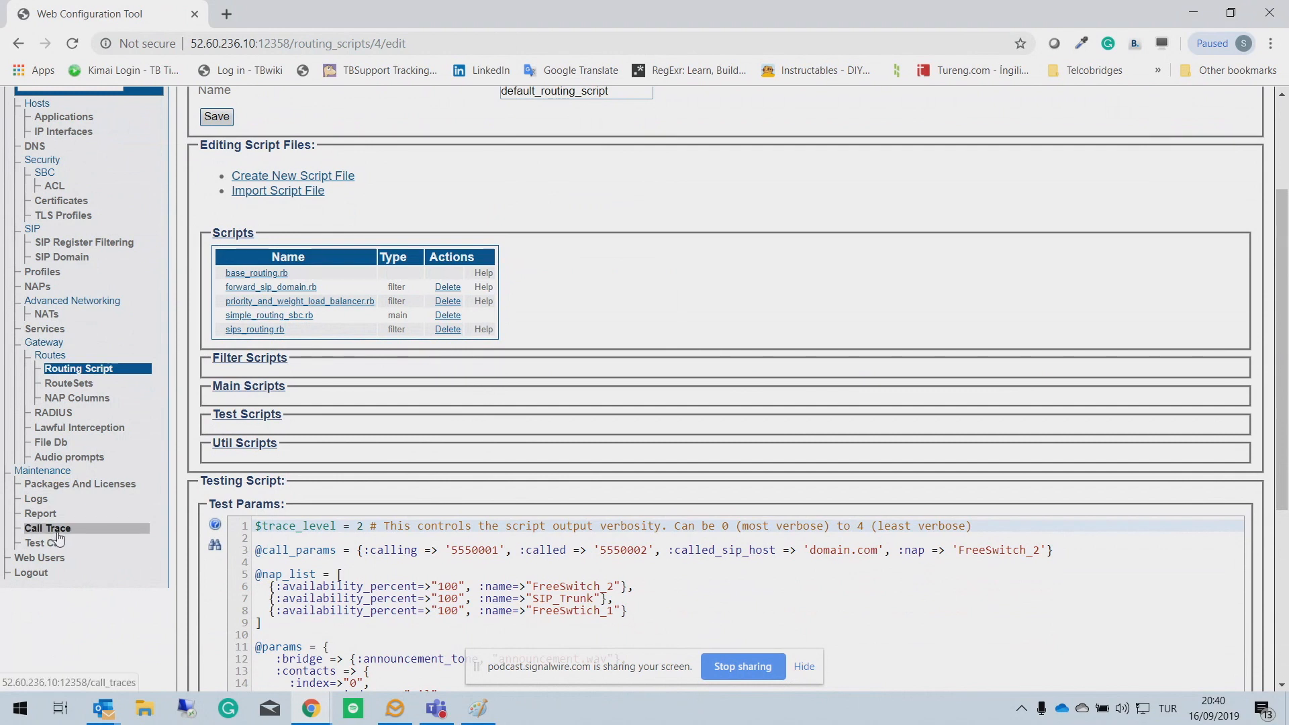
scroll(46, 497, "up", 3)
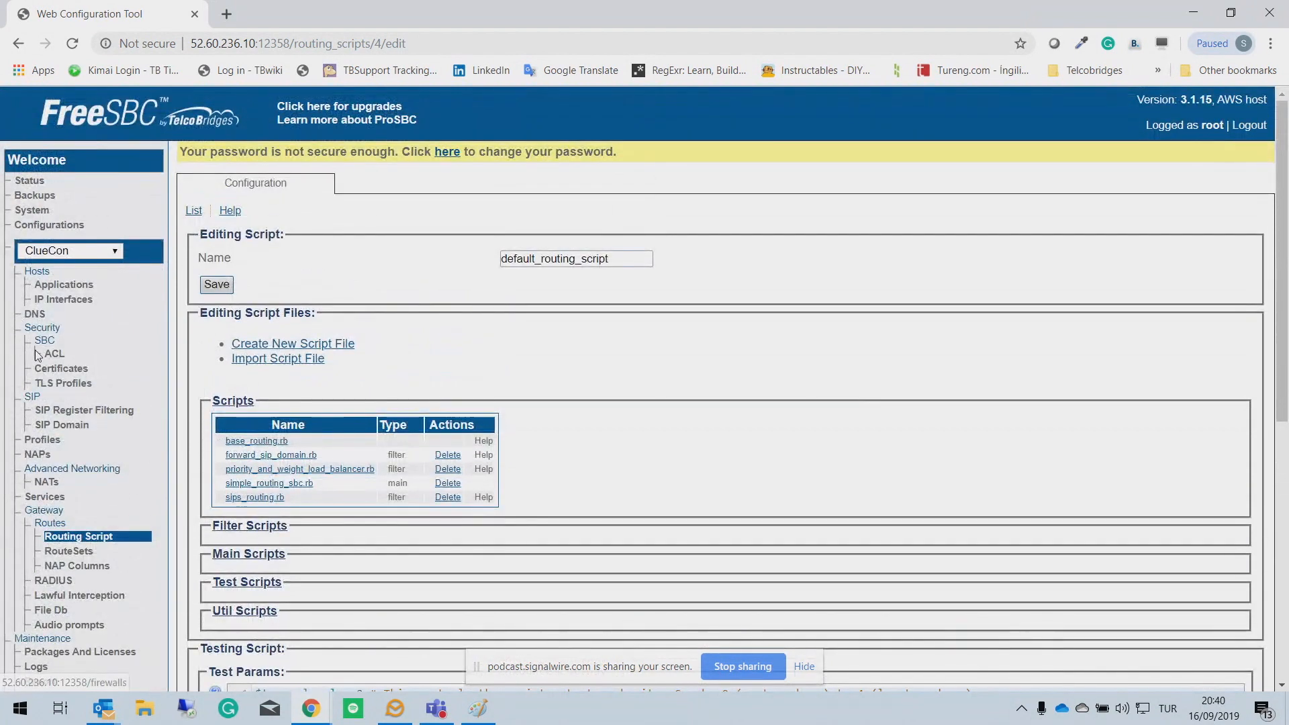
scroll(39, 359, "down", 3)
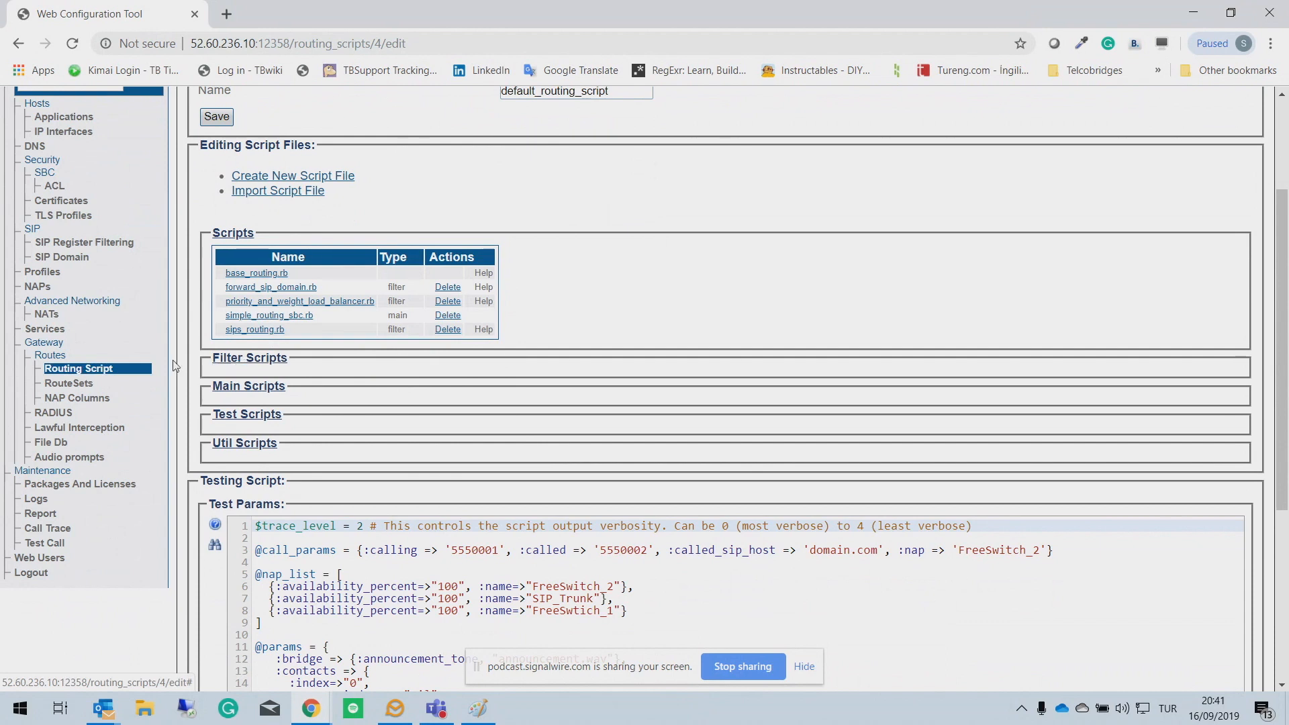
left_click(51, 355)
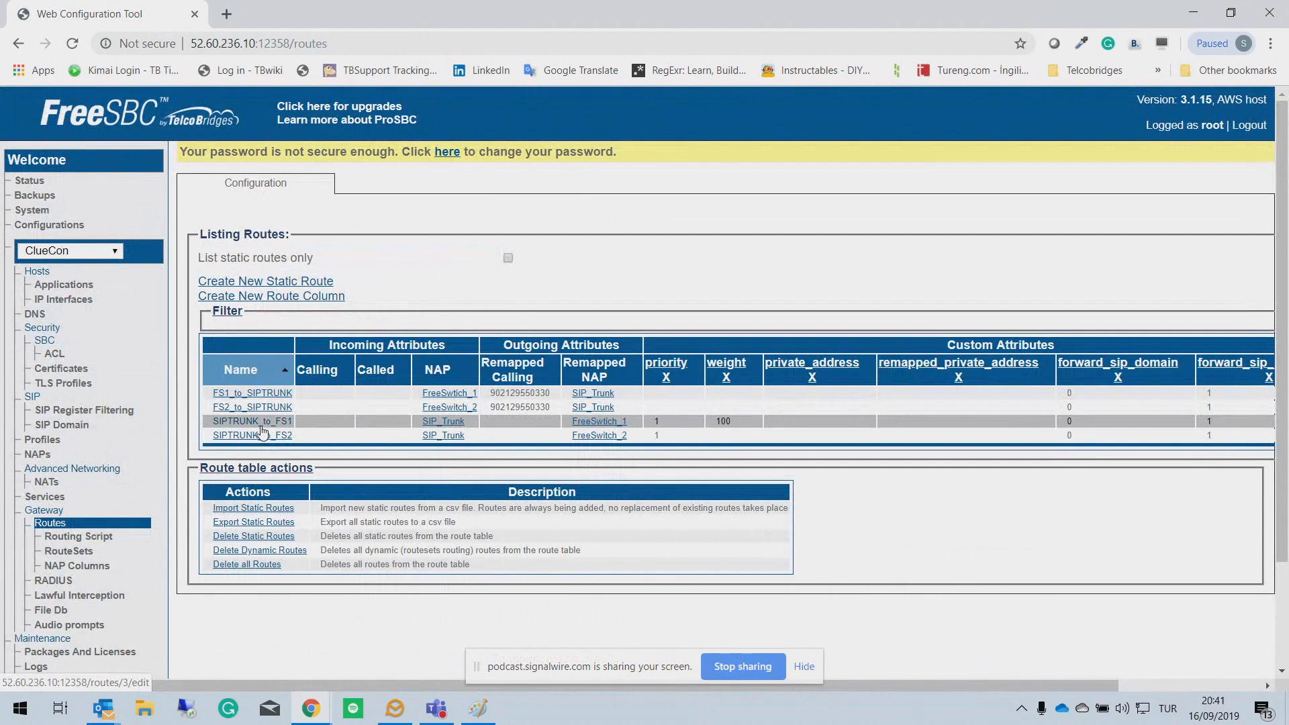
Step: Review the FS1_to_SIPTRUNK route and its default routing script, then go to the System page
left_click_drag(261, 427, 269, 422)
left_click(247, 393)
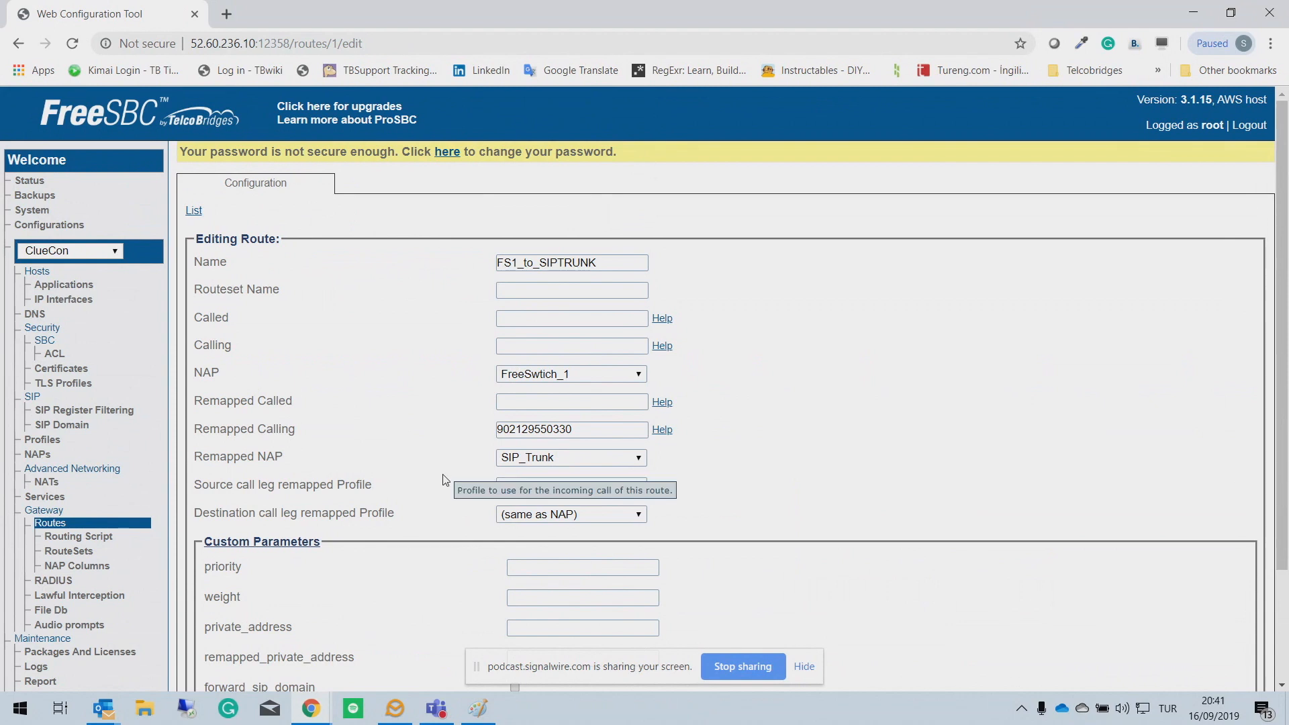
left_click(105, 537)
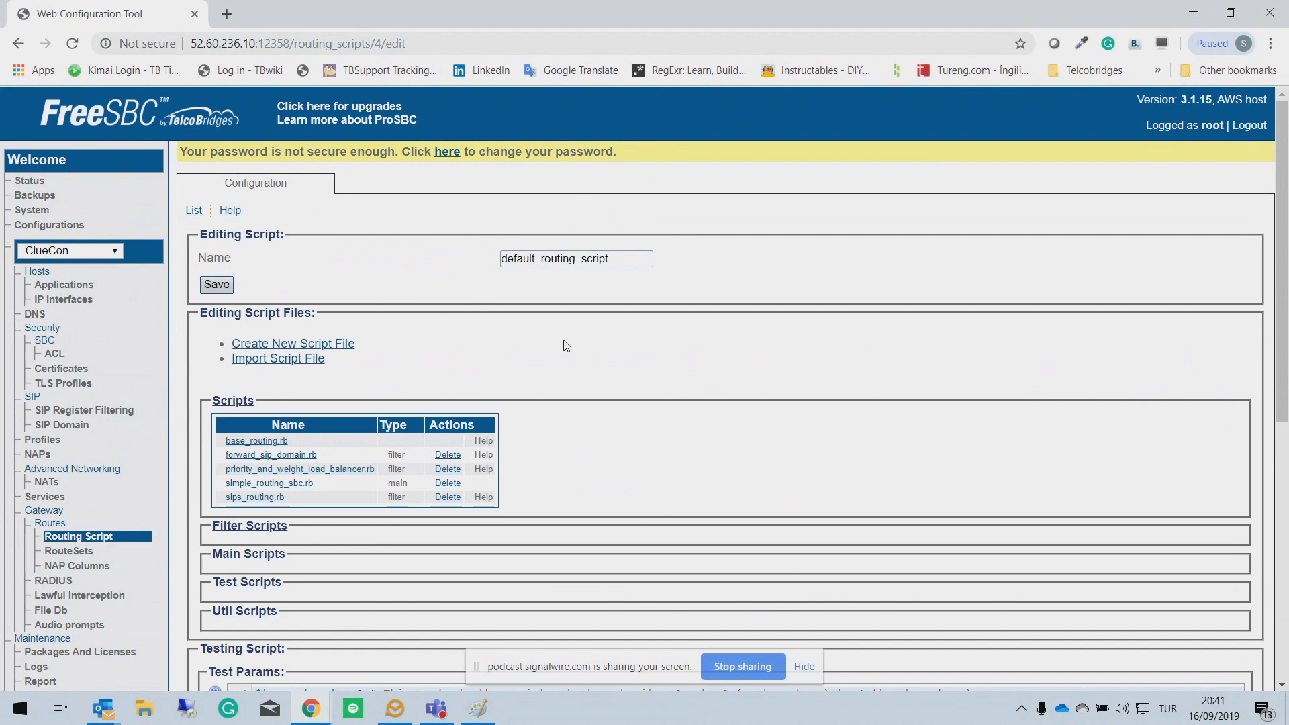
left_click(33, 212)
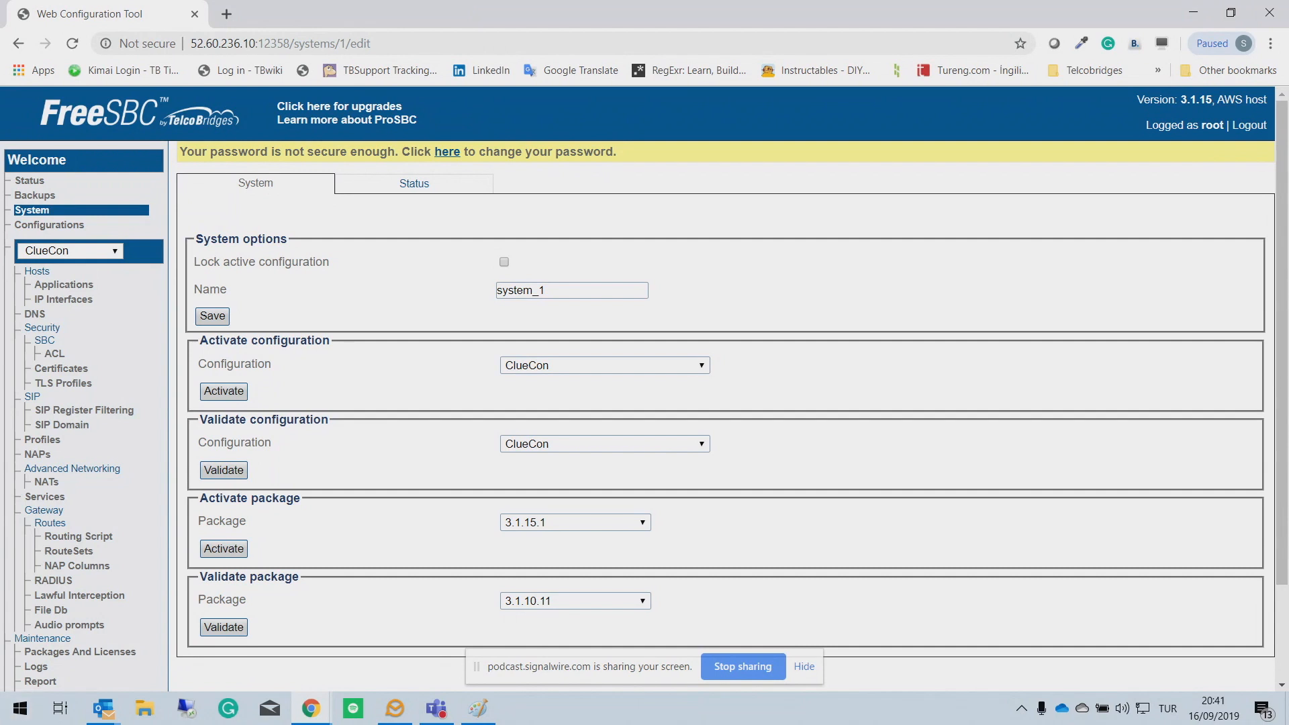
mouse_move(106, 695)
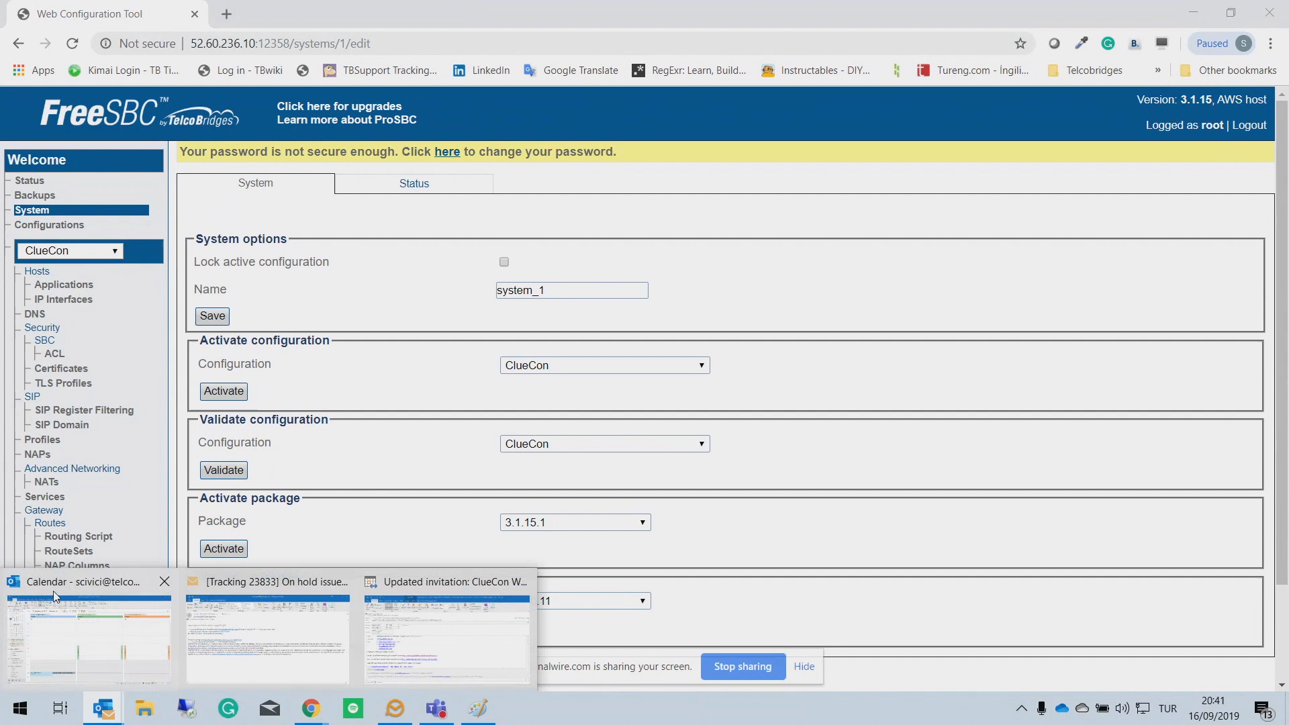